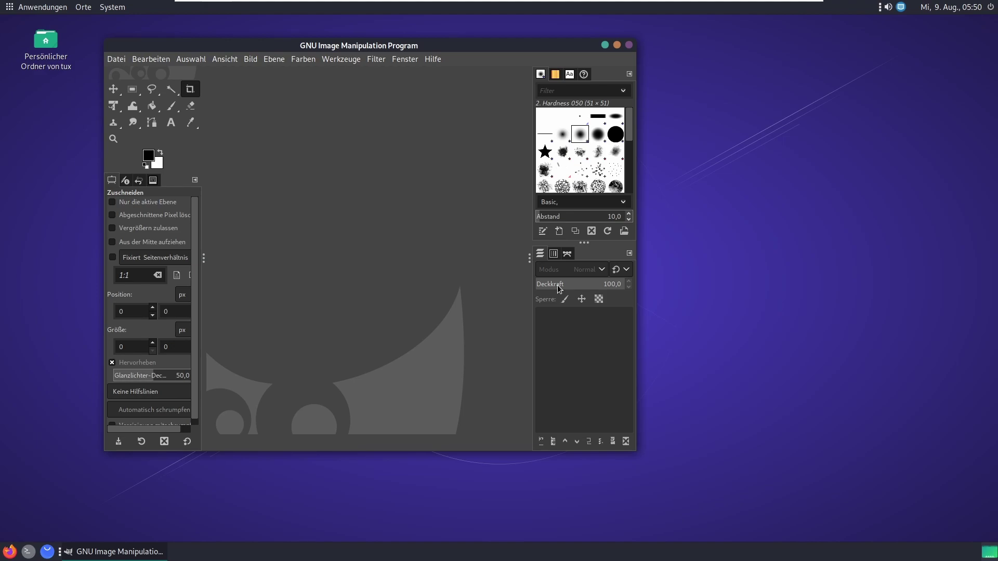
Step: Confirm GIMP is version 2.10.22 under Hilfe > Info, then quit GIMP
click(438, 60)
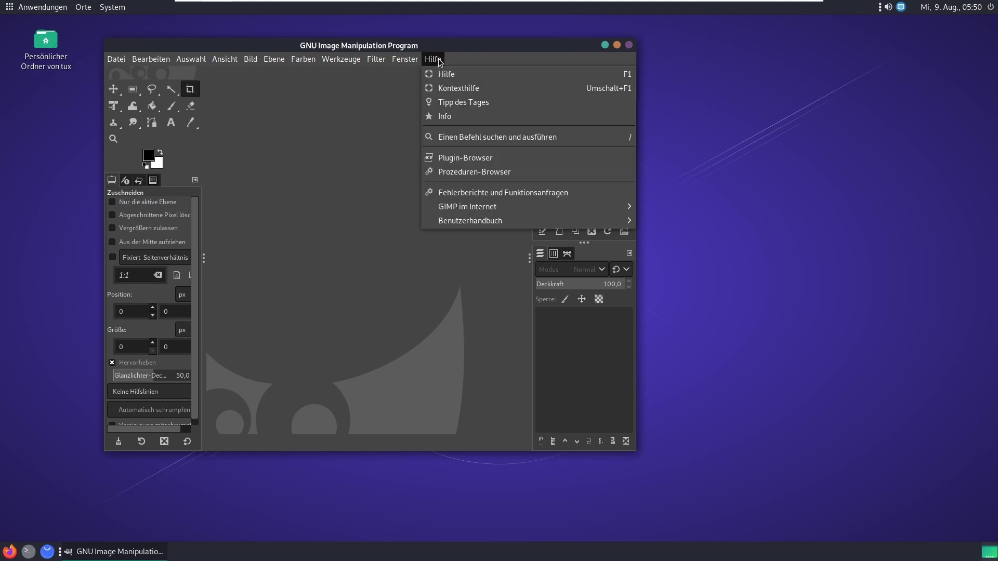
click(491, 115)
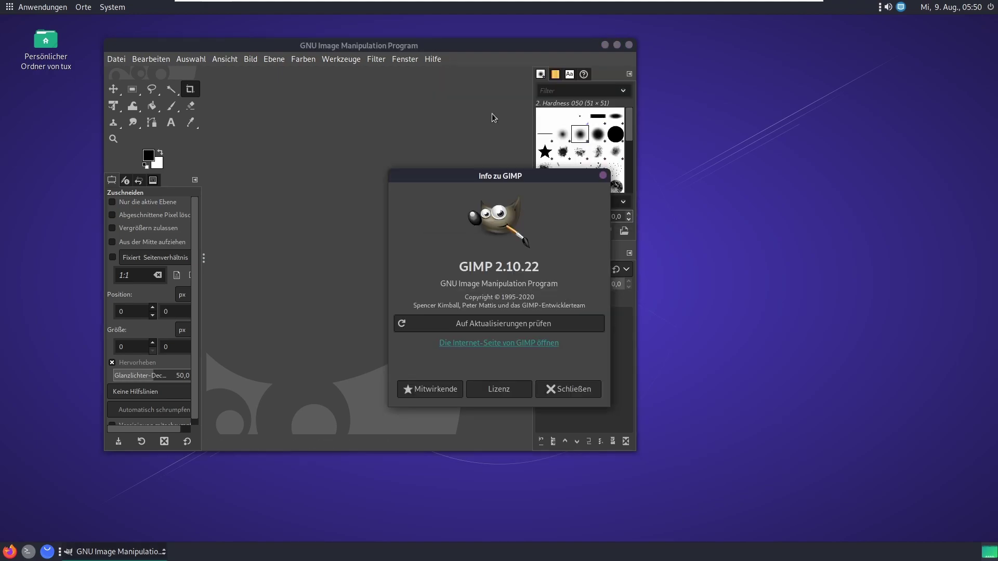
click(572, 390)
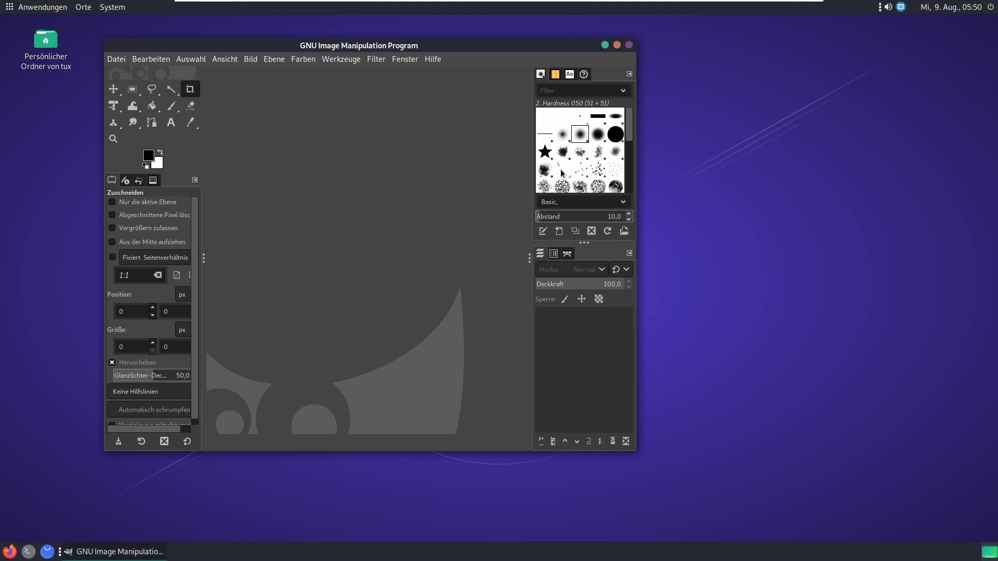
click(629, 46)
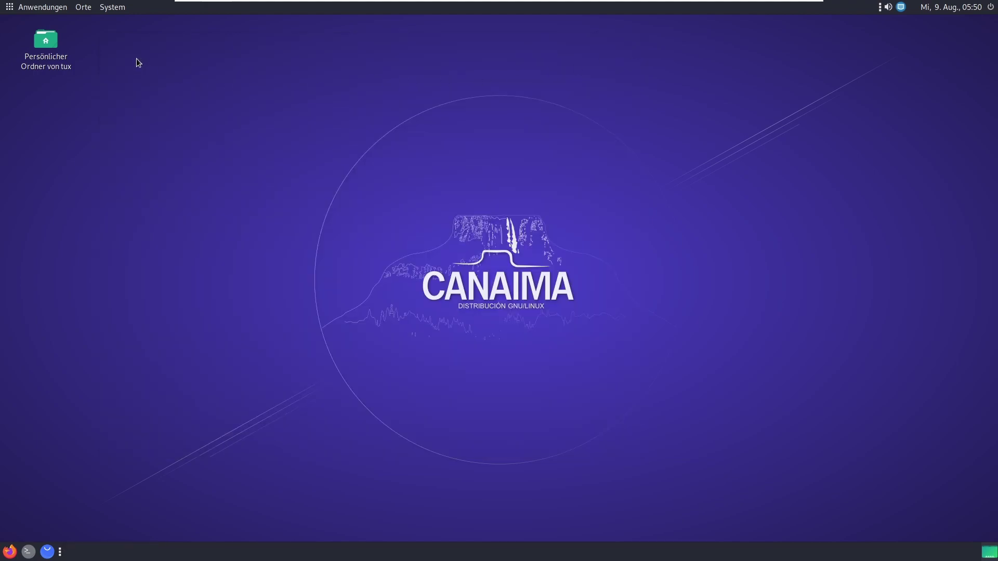
click(50, 8)
Step: Browse the Grafik, Internet and Programmierung categories and launch Boxen from Programmierung
mouse_move(58, 55)
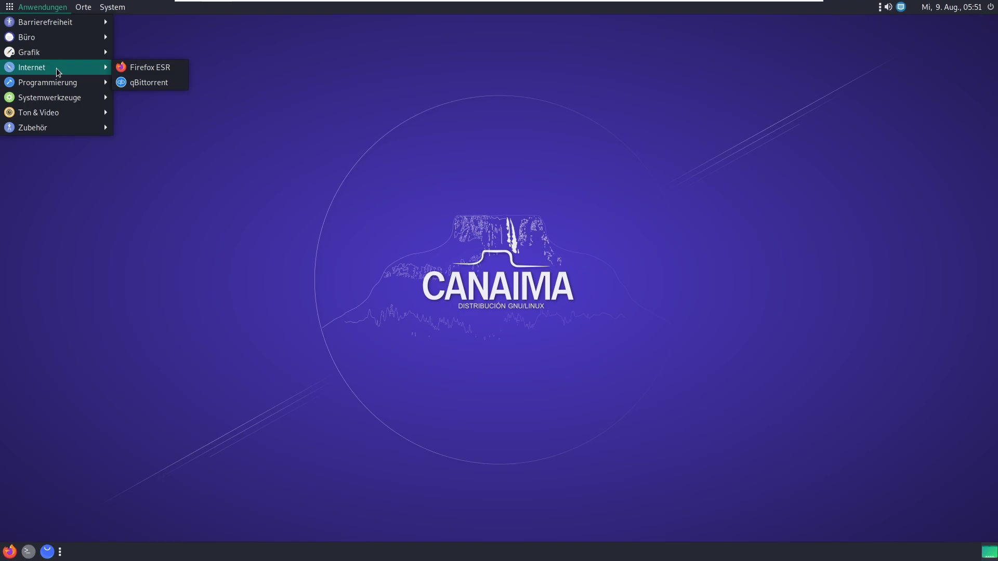
mouse_move(74, 84)
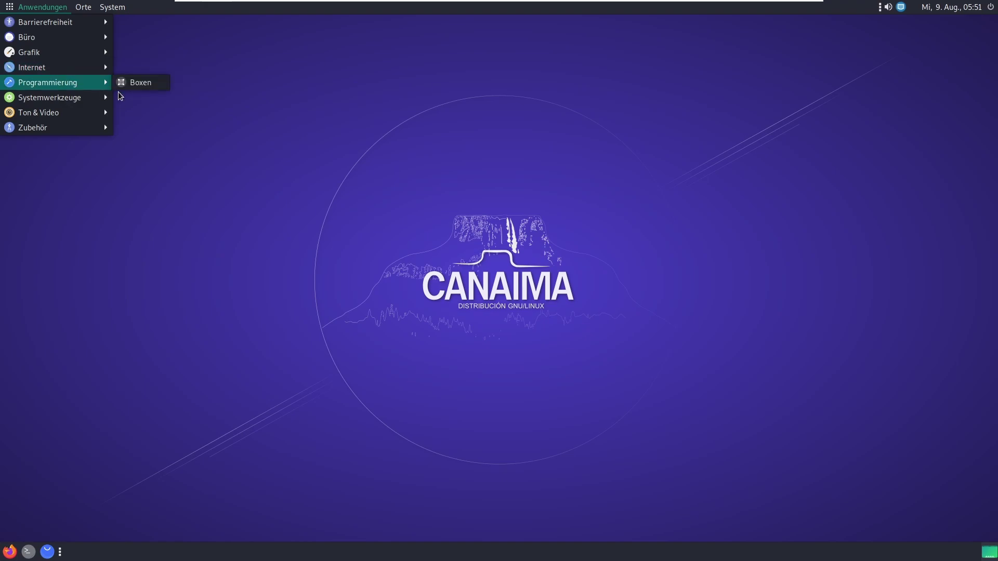
click(129, 87)
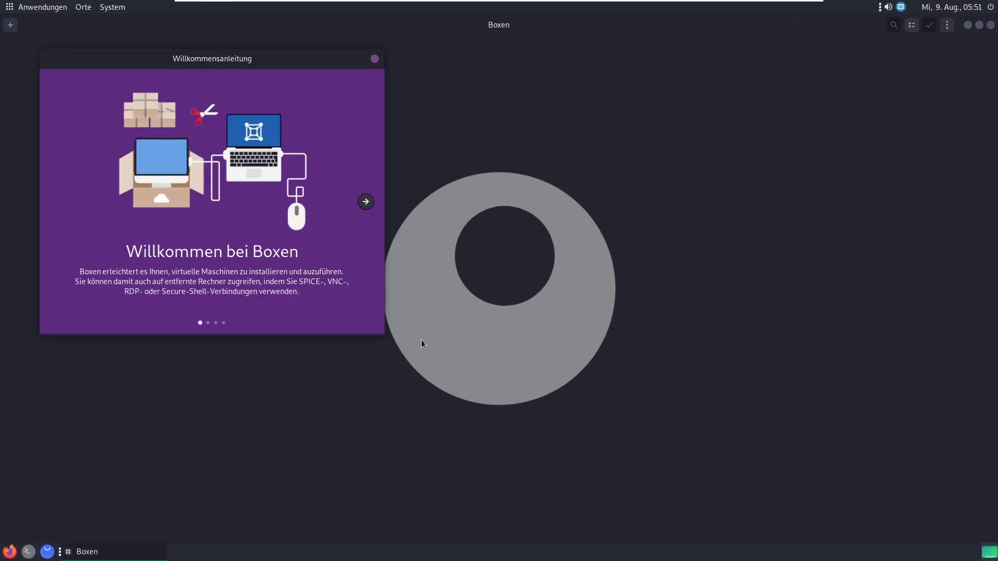
Step: Dismiss the Boxen welcome guide, unmaximize the window, preview the new-box choices, and quit Boxen
click(374, 58)
drag(417, 27, 452, 131)
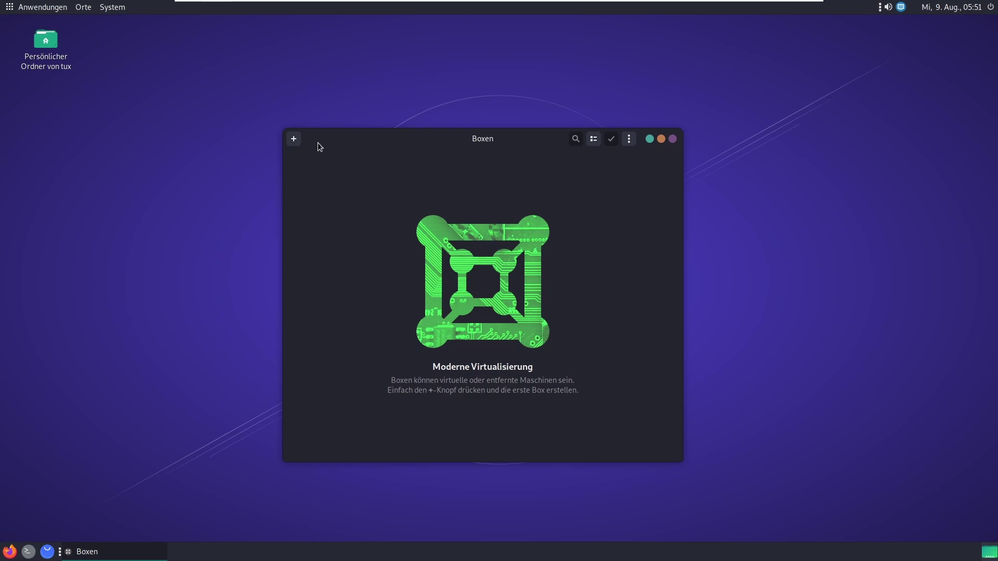
click(294, 139)
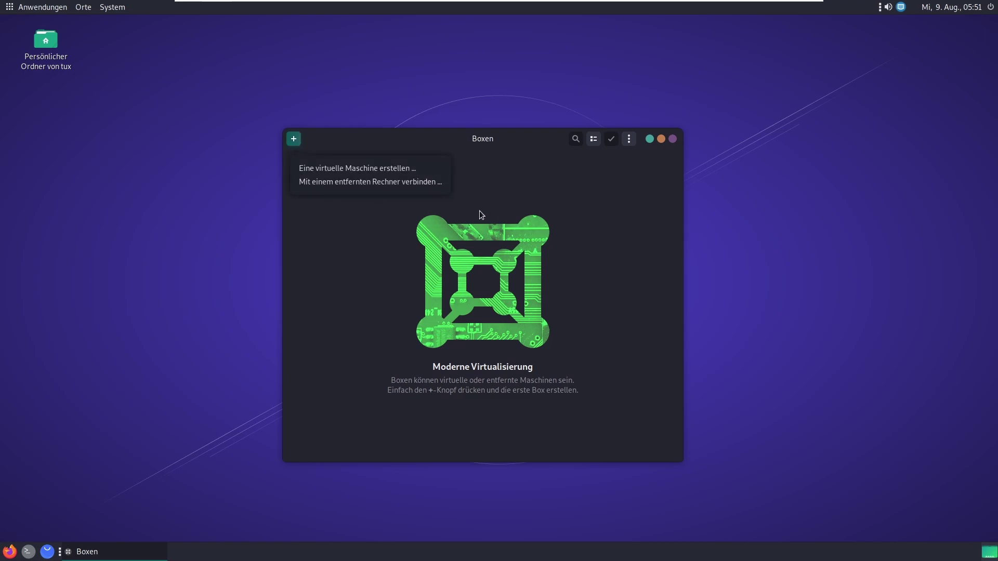
key(Escape)
click(673, 139)
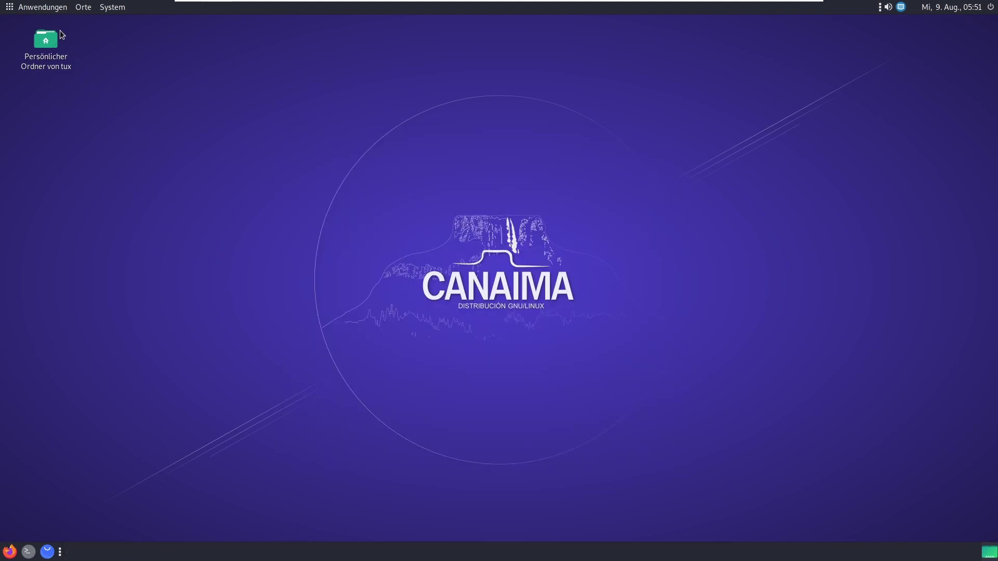
Step: Launch MATE Disk Image Mounter from Systemwerkzeuge and cancel its image picker without mounting
click(49, 9)
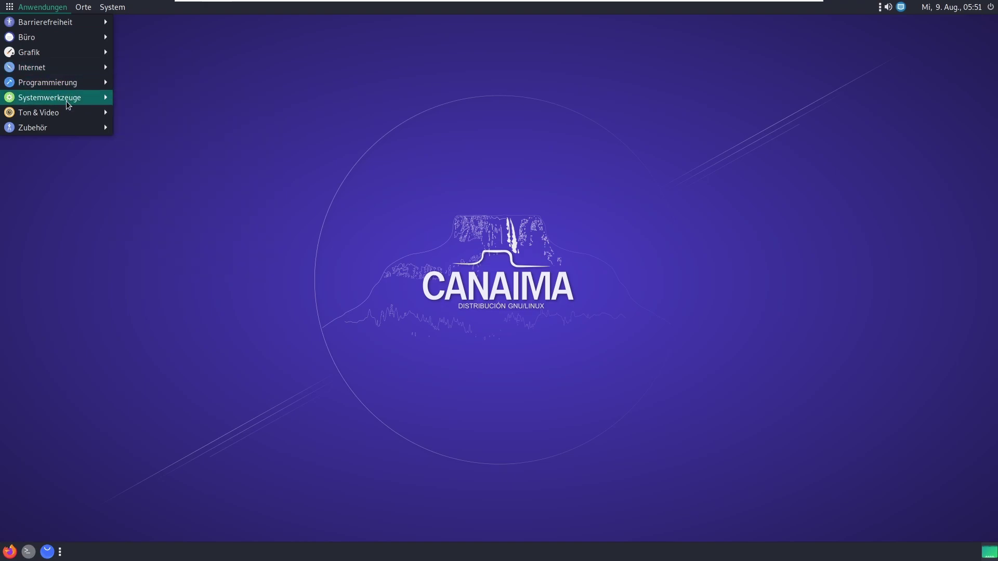
mouse_move(66, 102)
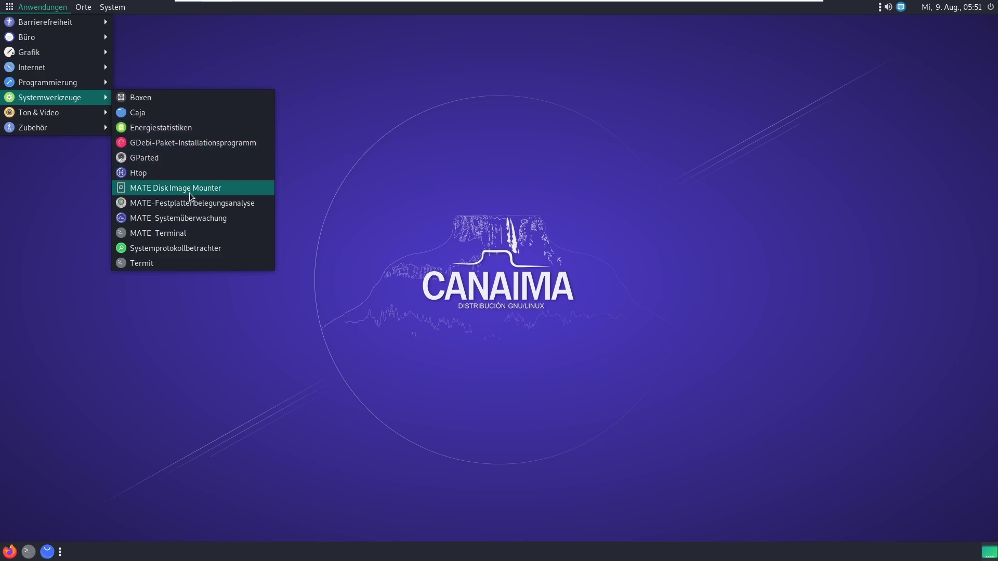
click(214, 189)
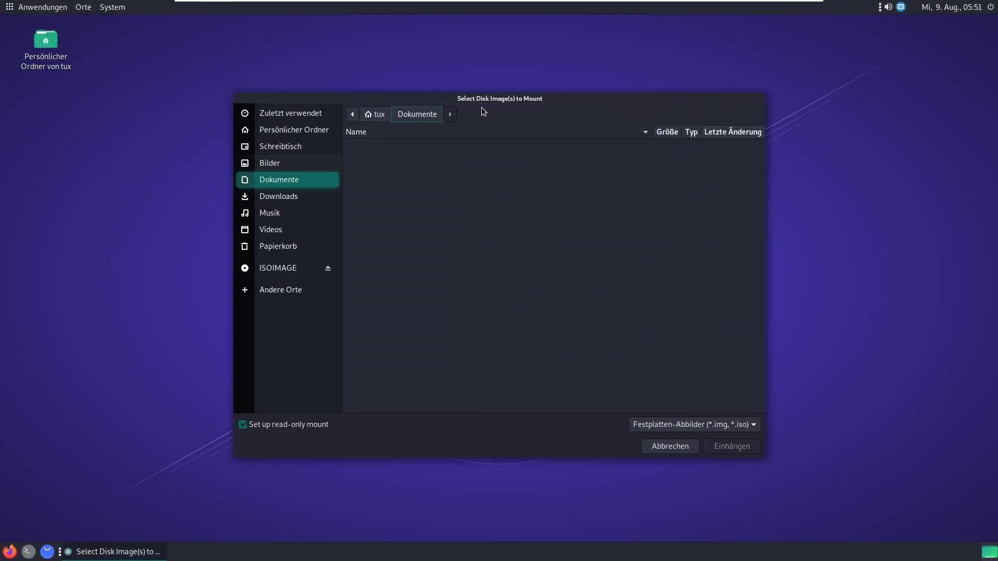
drag(498, 99, 495, 90)
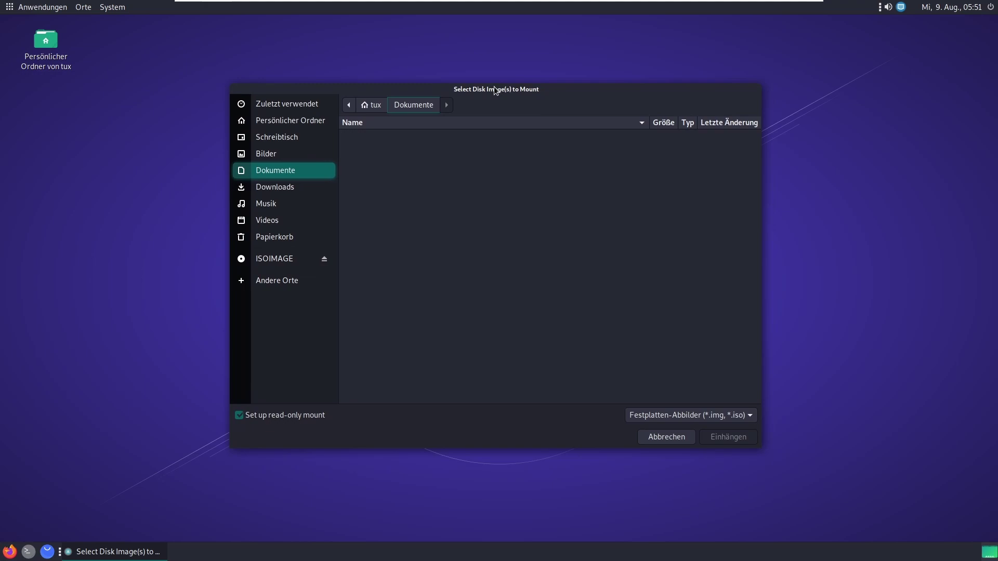
click(667, 437)
click(45, 7)
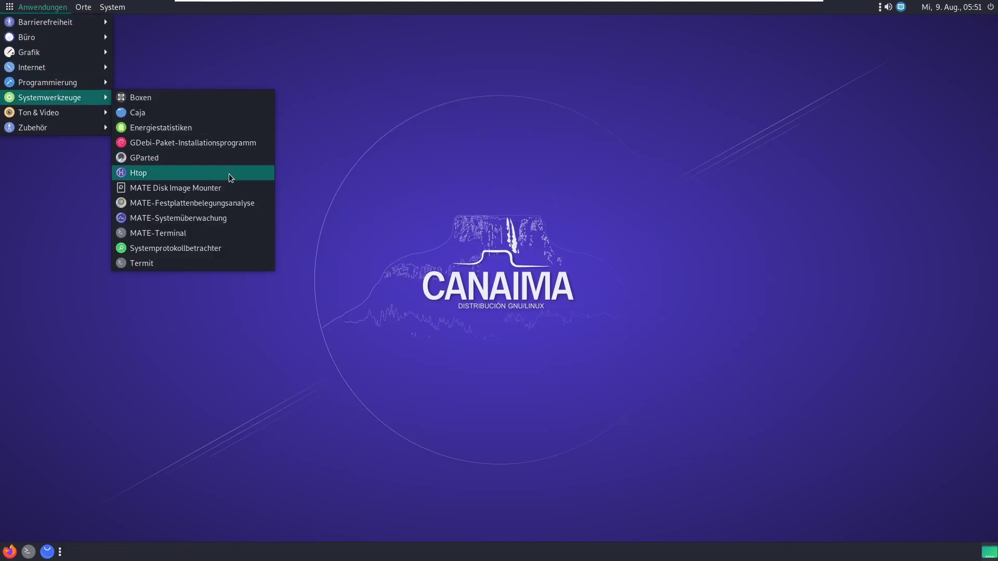
Step: Scan the whole root filesystem (40,9 GB) in the Disk Usage Analyzer, then close it
click(218, 206)
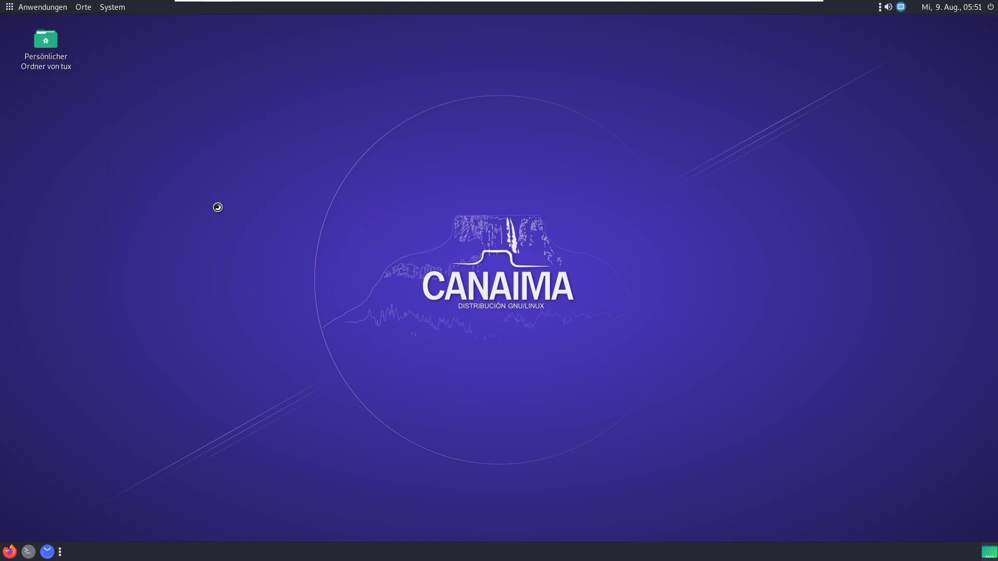
drag(428, 159, 430, 150)
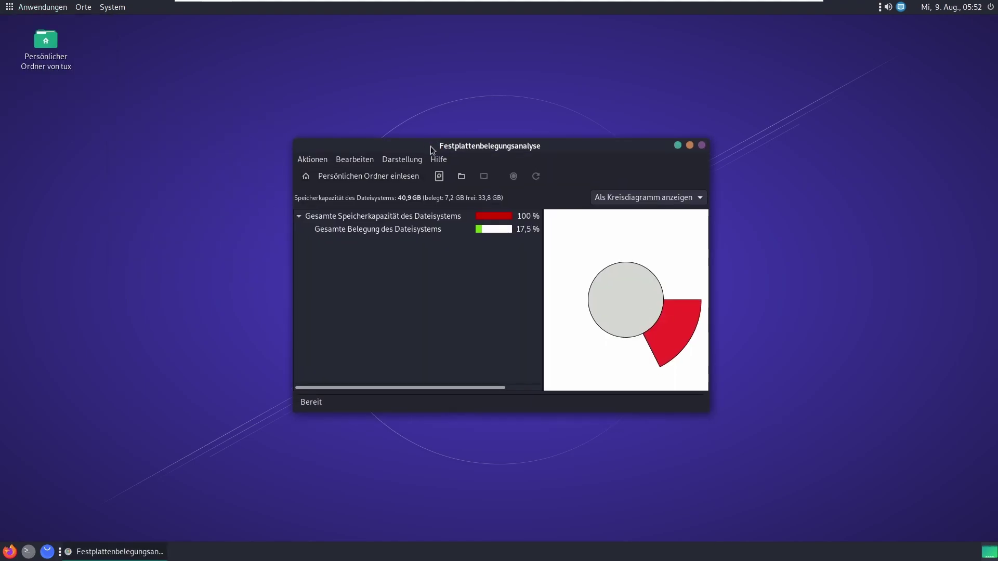
click(441, 177)
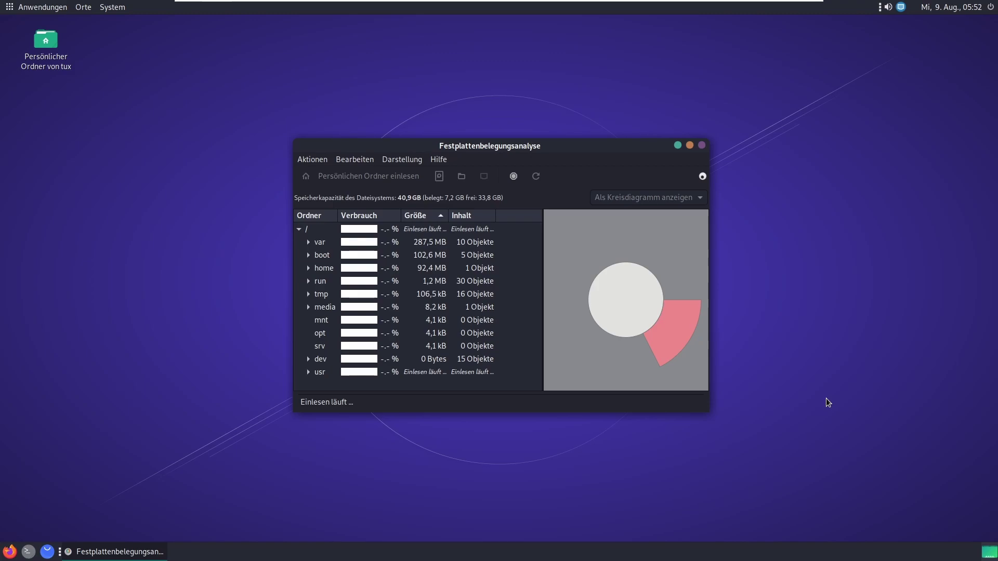
click(702, 145)
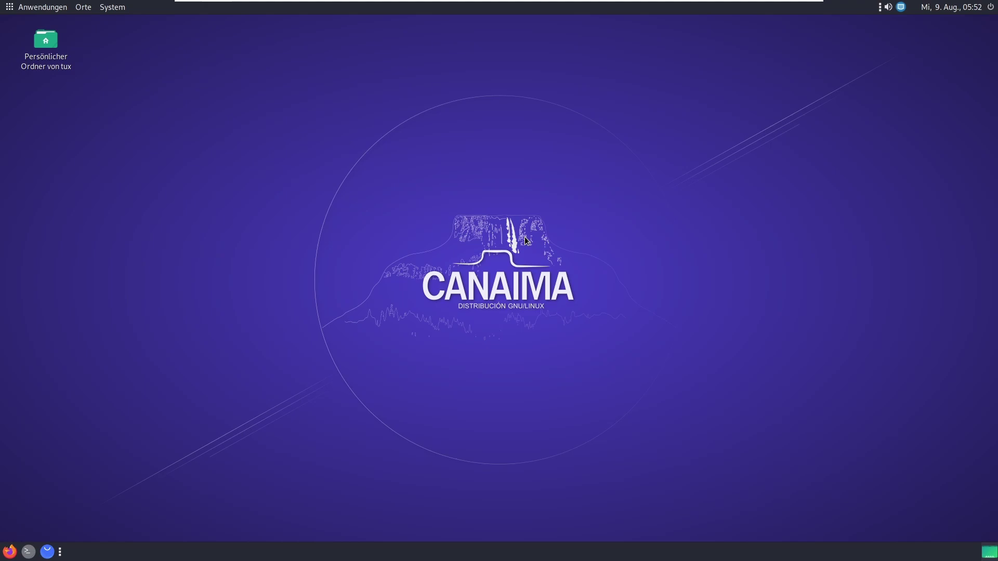
Step: Launch VLC from Ton & Video, accept its privacy notice with Fortfahren, then close it
click(18, 11)
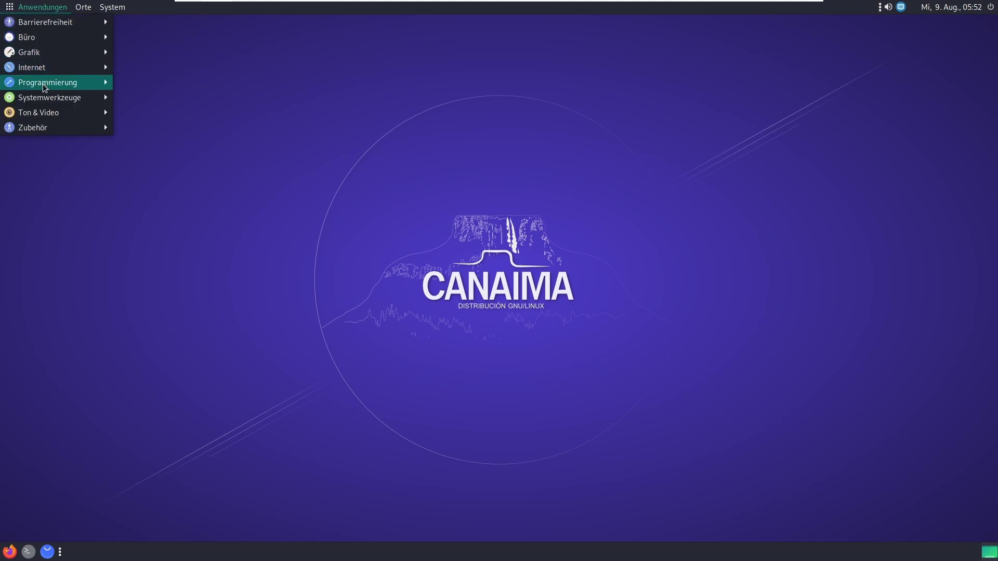
mouse_move(46, 96)
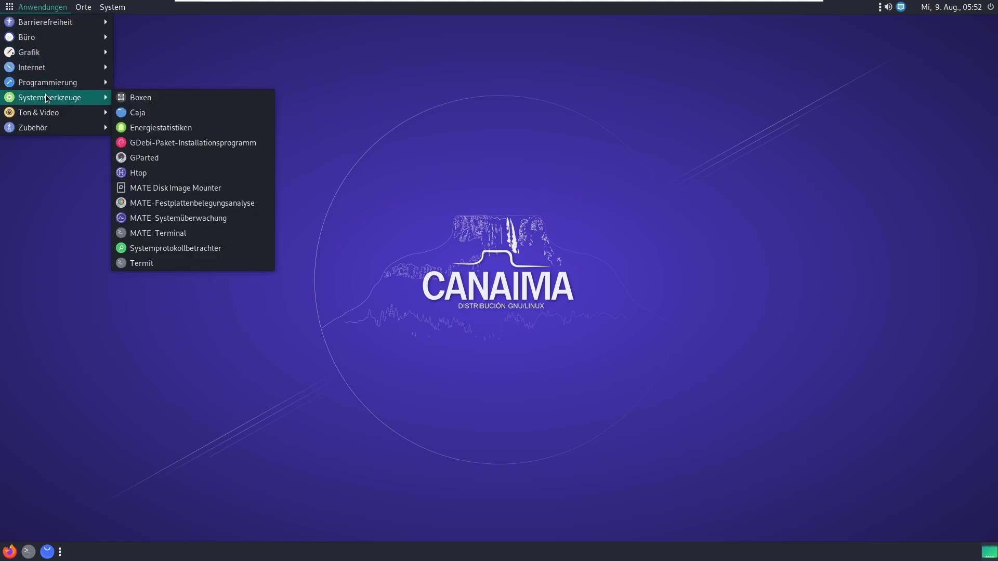
mouse_move(48, 119)
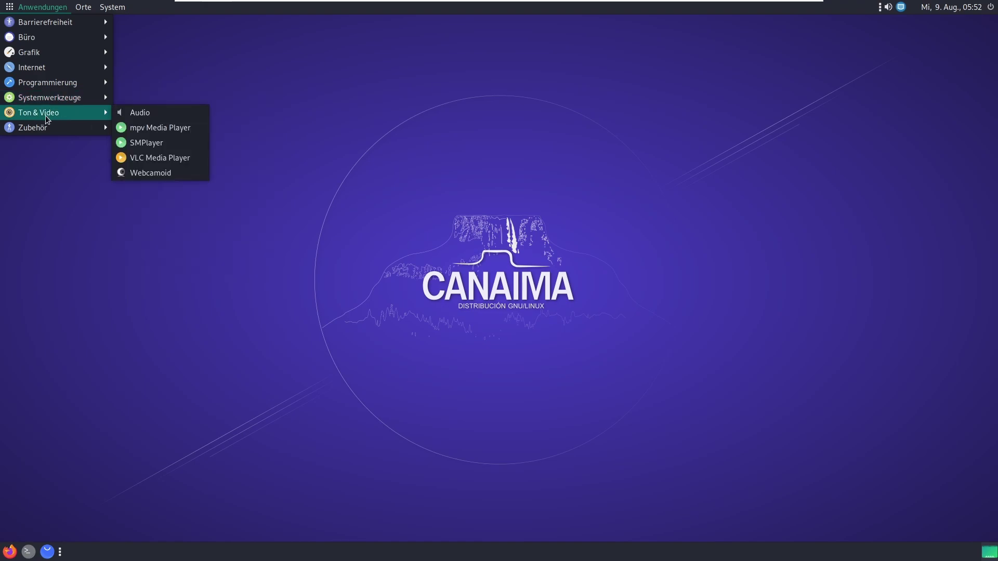
click(156, 158)
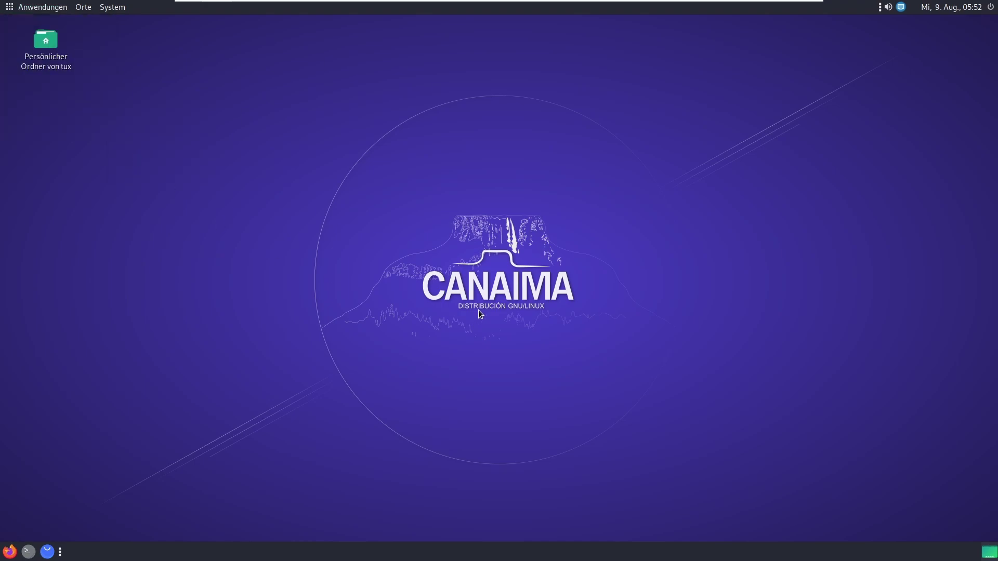
click(604, 372)
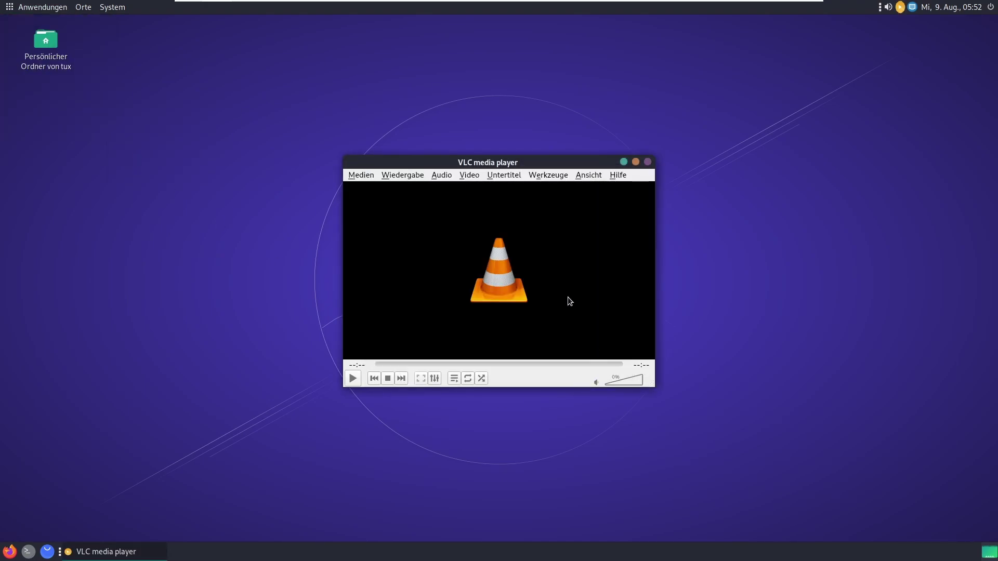
mouse_move(547, 160)
mouse_down()
mouse_move(524, 154)
mouse_move(548, 183)
mouse_move(554, 172)
mouse_up()
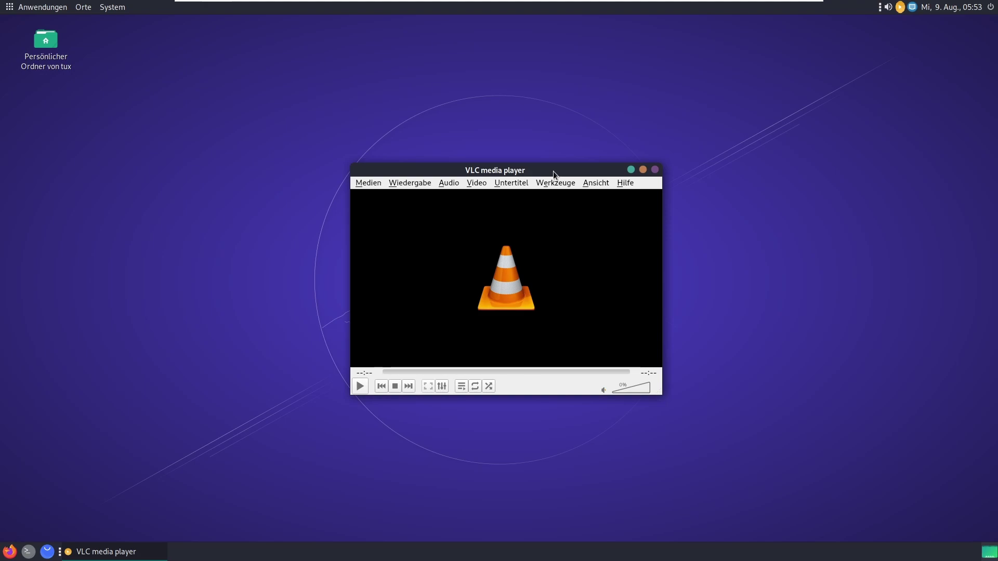
click(656, 170)
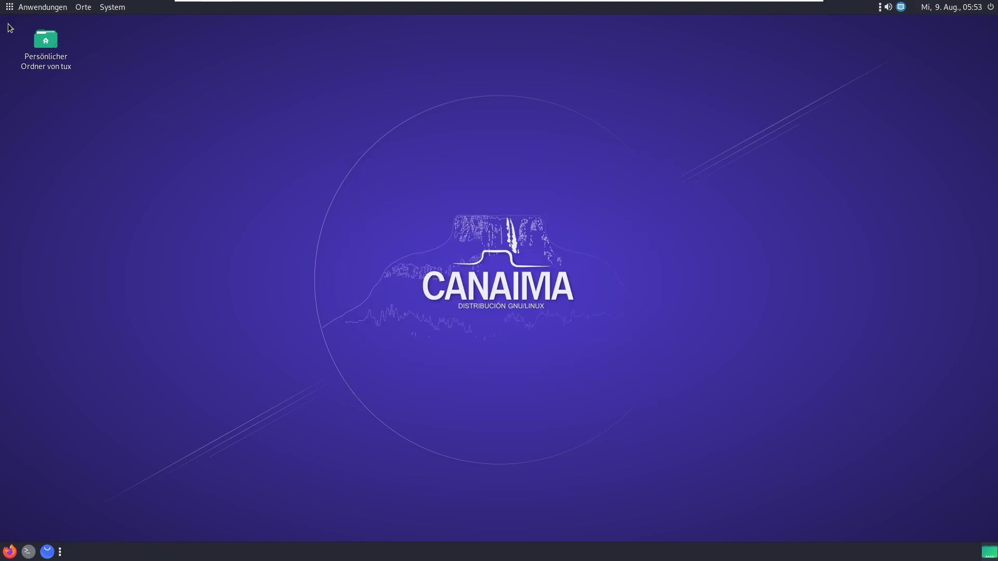
Step: Launch Webcamoid, review its Plugin-Konfigurationen settings page, then close it
click(37, 7)
mouse_move(65, 114)
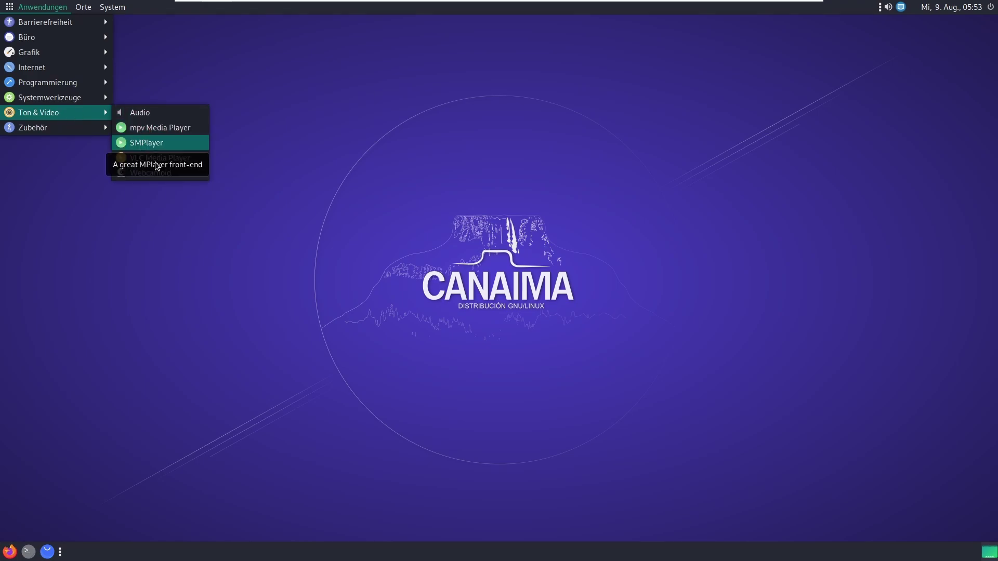
click(195, 176)
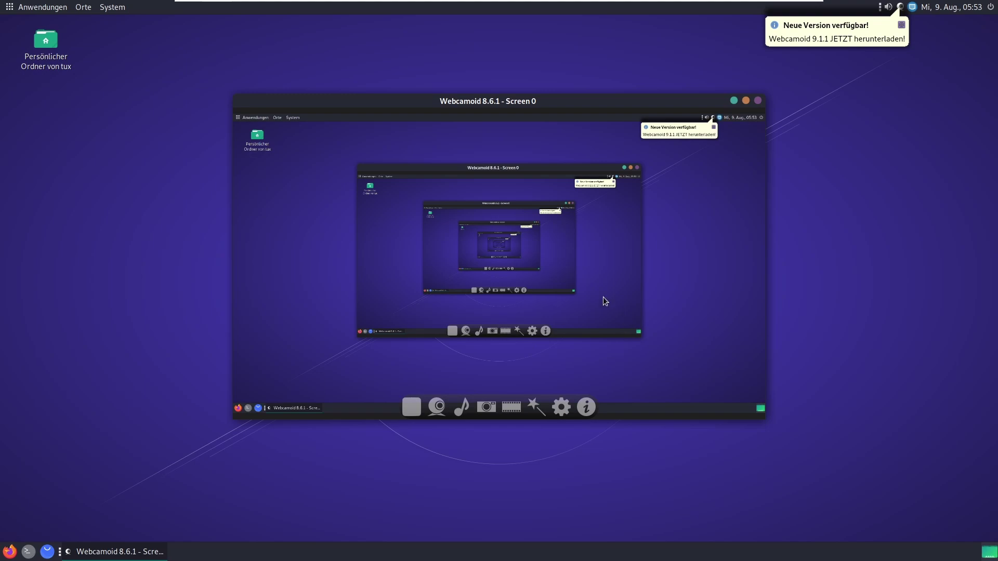
click(561, 407)
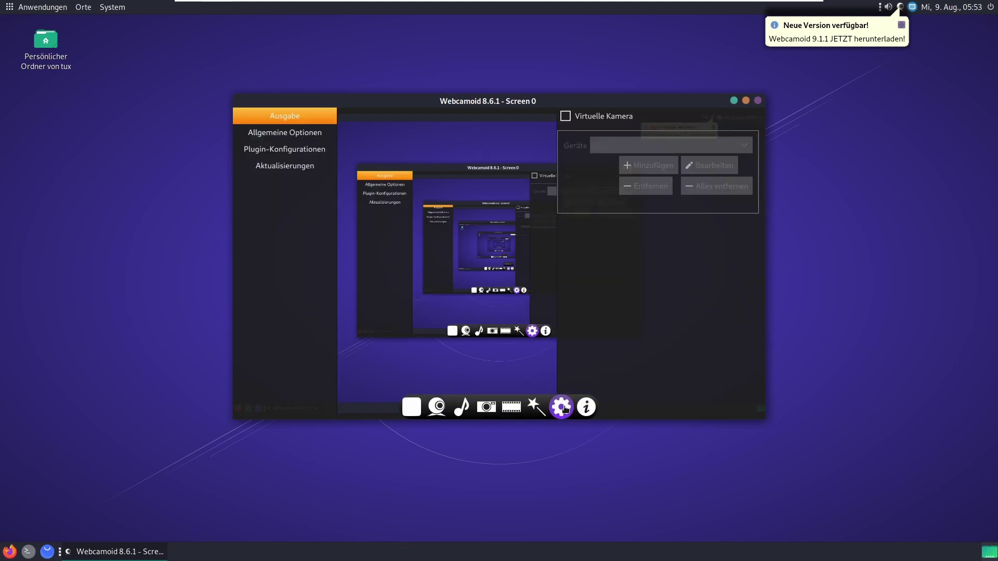
click(270, 132)
click(276, 149)
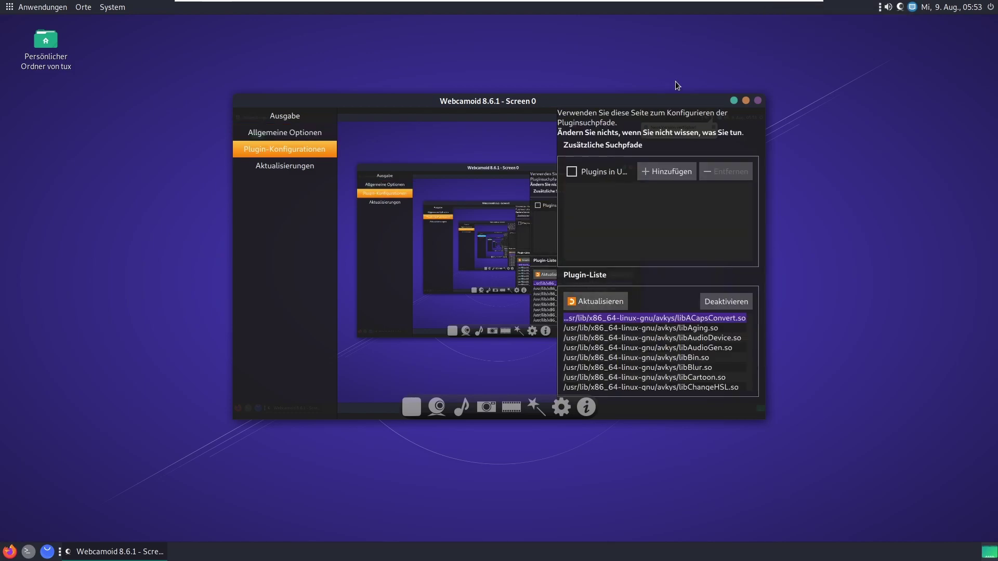
click(757, 101)
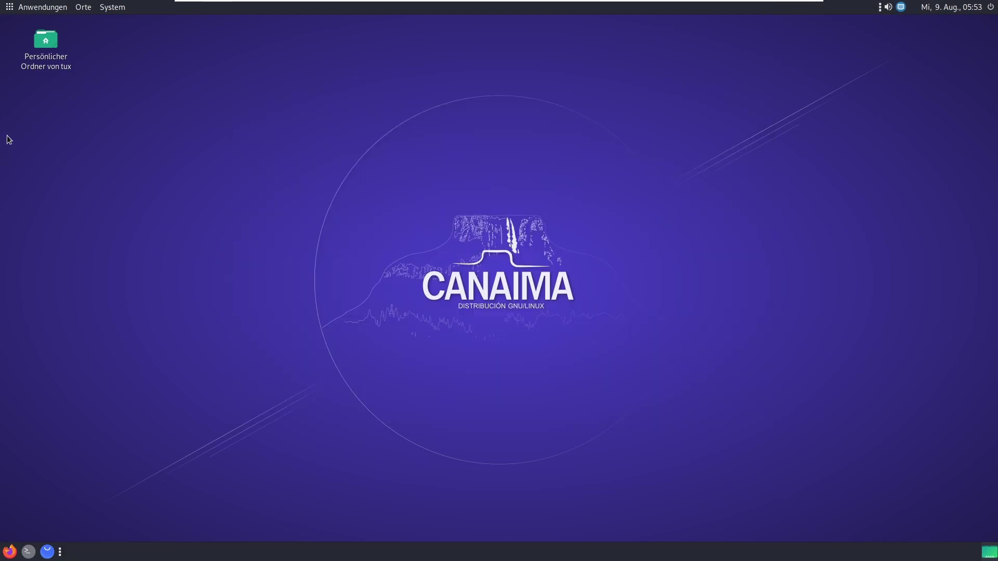
click(25, 9)
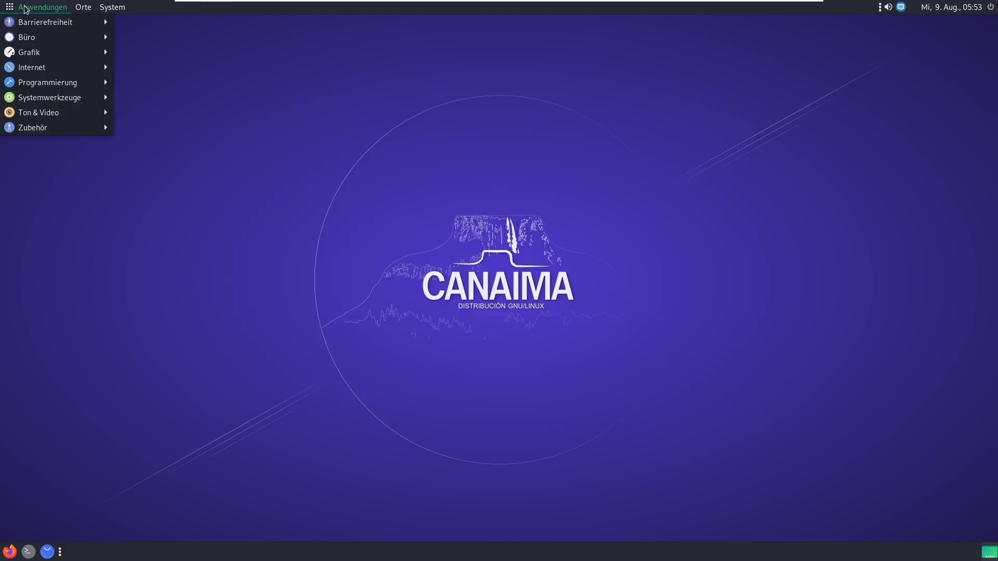
Step: Launch both MATE-Taschenrechner and the GNOME Taschenrechner from Zubehör and arrange them side by side
mouse_move(14, 133)
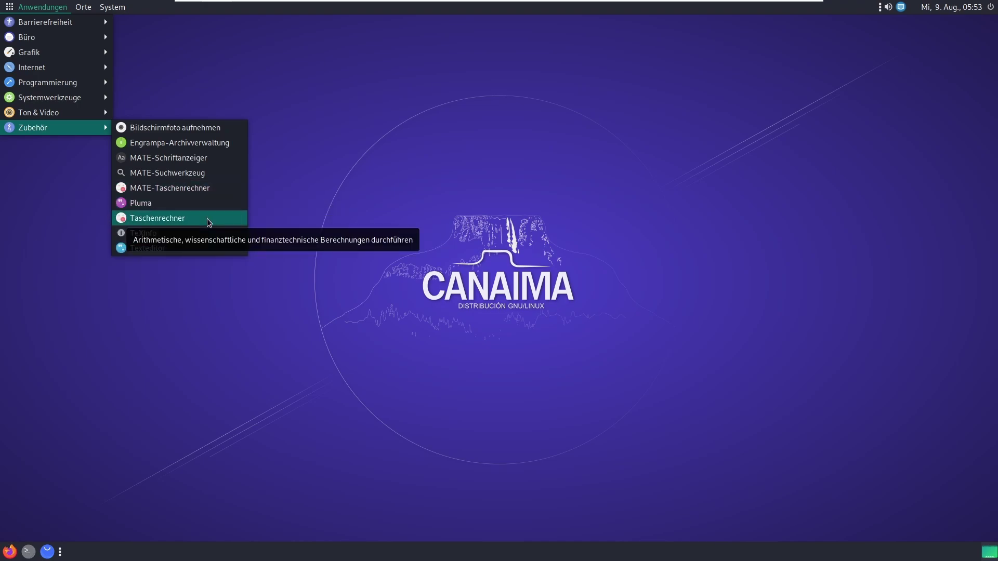
click(217, 189)
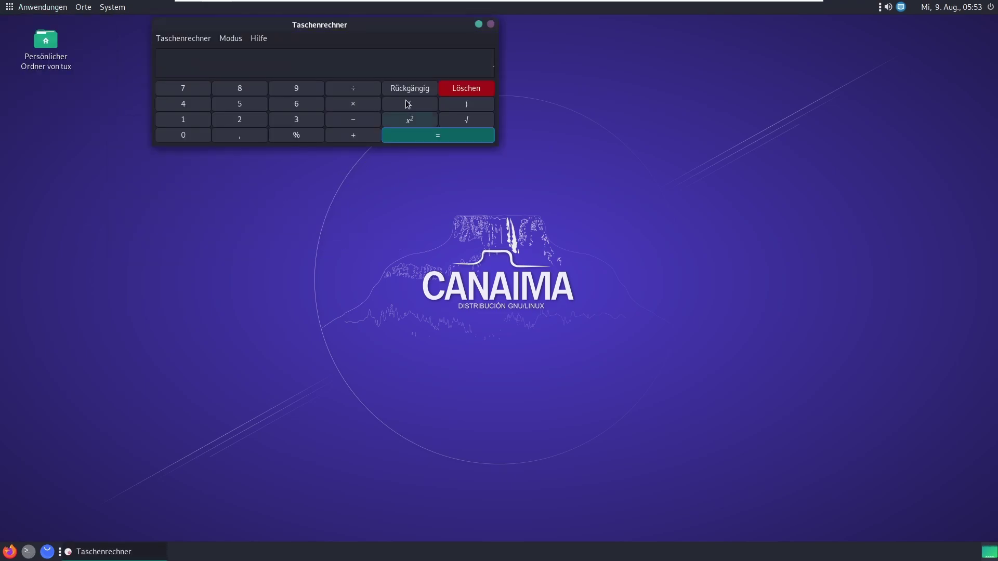
click(35, 7)
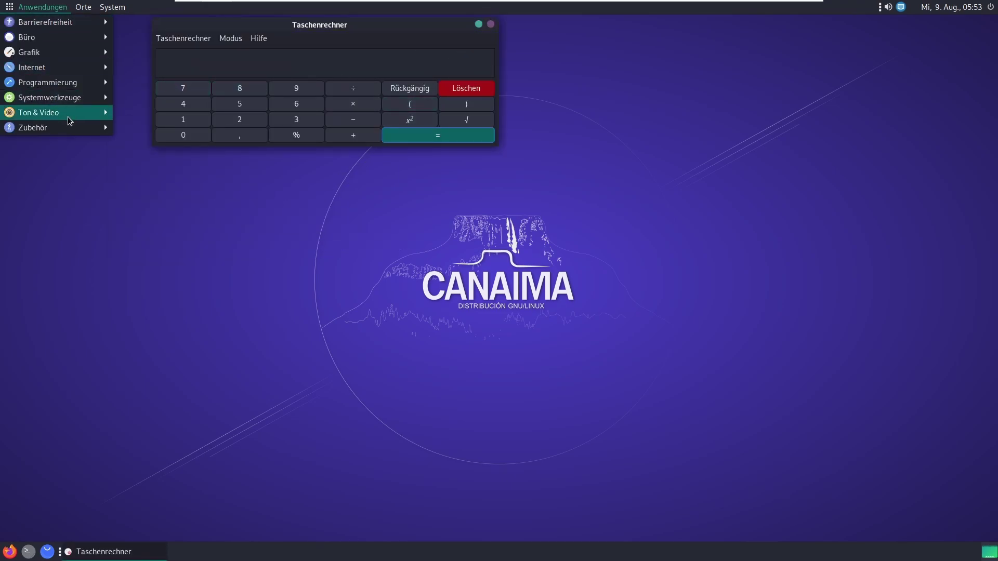
mouse_move(69, 128)
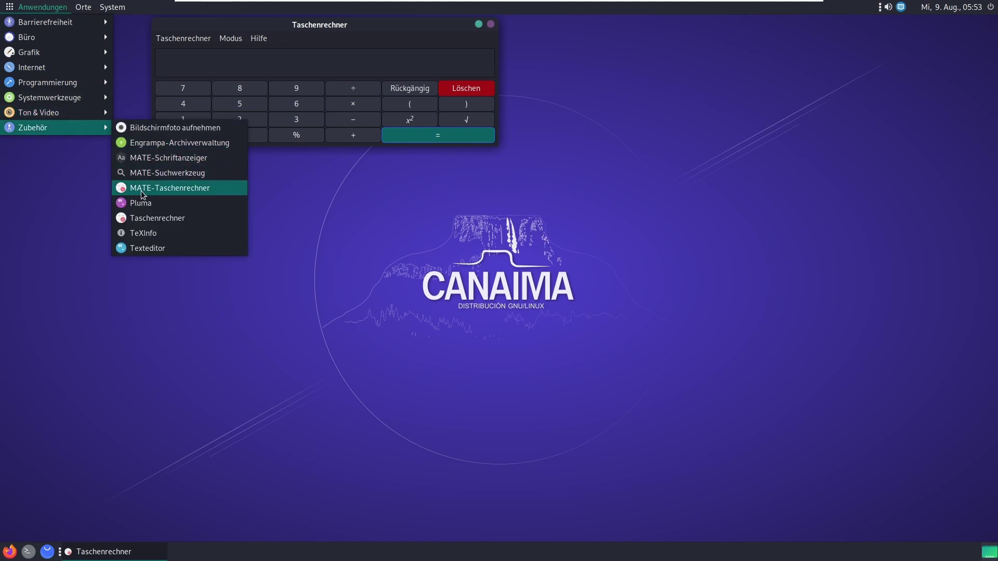
click(141, 221)
drag(184, 169, 634, 104)
drag(329, 27, 359, 90)
Step: Switch both calculators to programming mode (Programmierung / Programmier-Modus), then close both
click(197, 102)
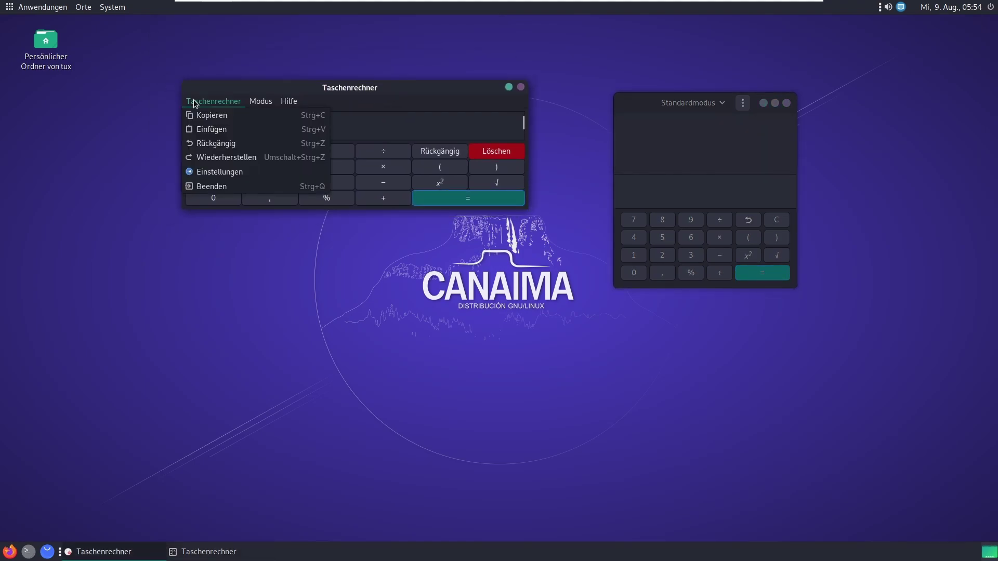
click(260, 102)
click(275, 156)
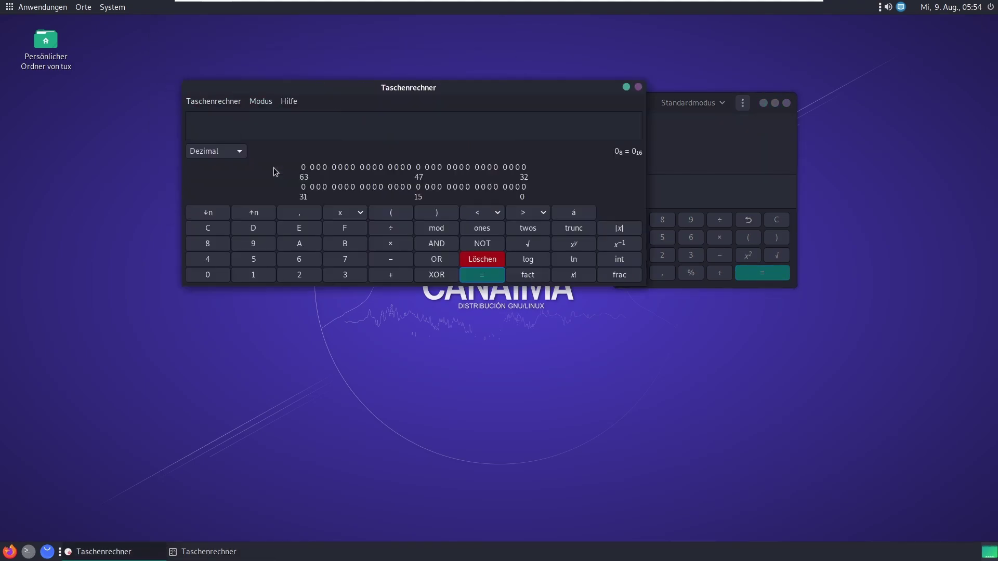
click(703, 102)
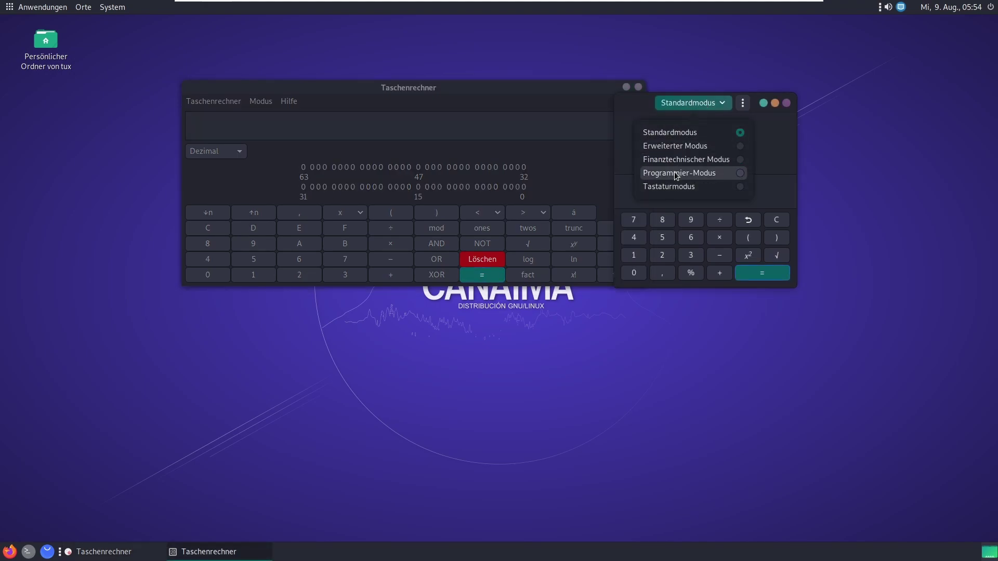
click(675, 174)
drag(679, 100, 468, 96)
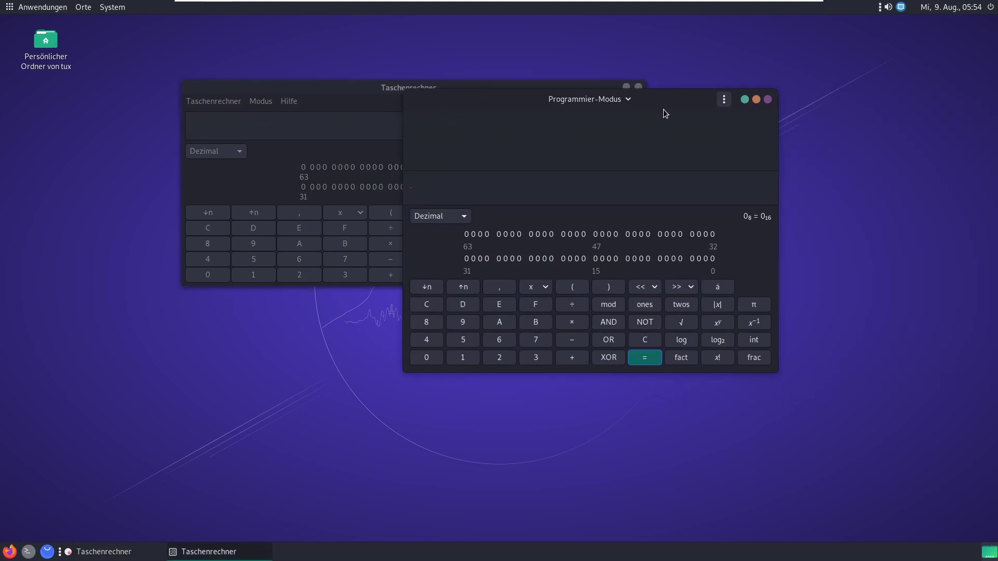
click(768, 100)
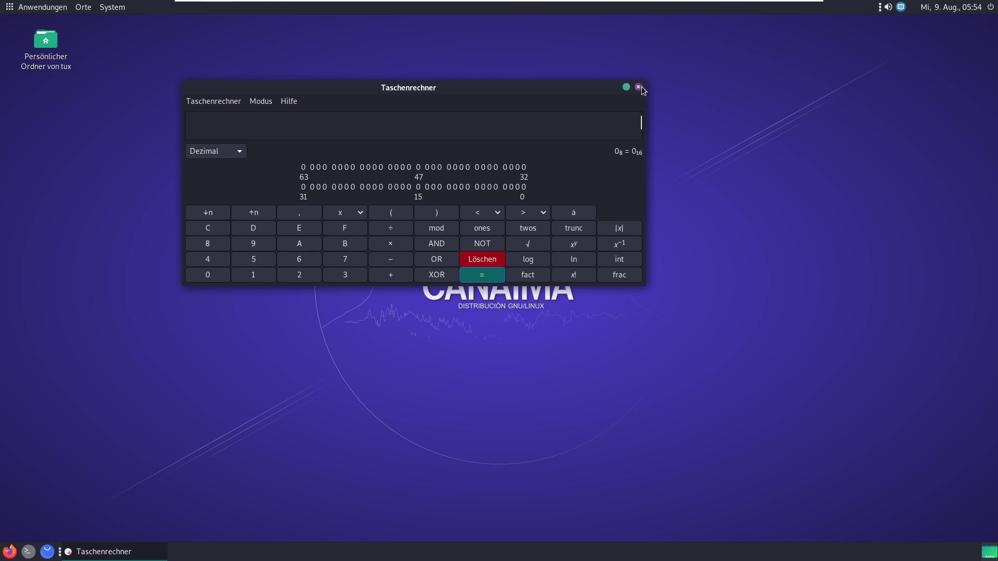
click(638, 87)
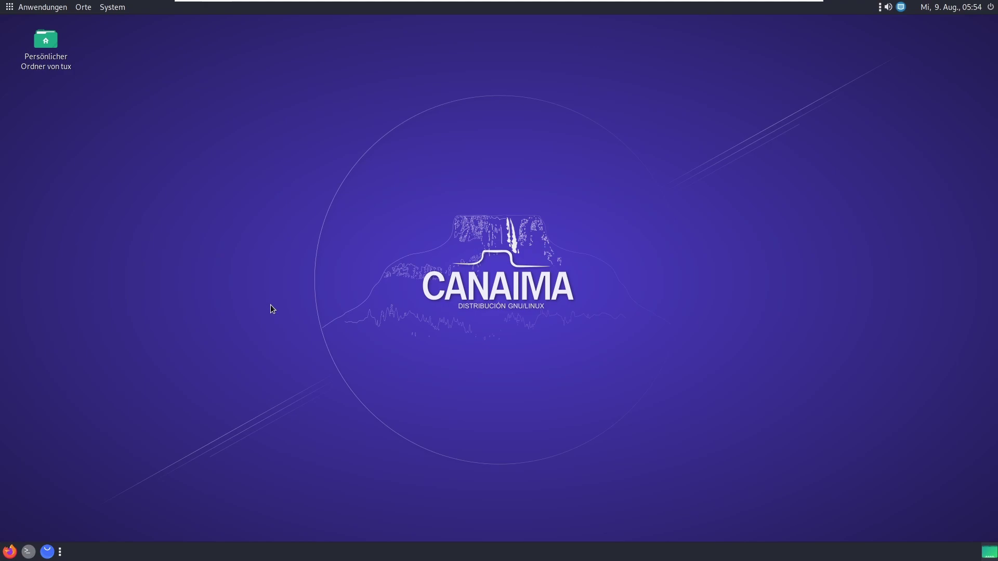
Step: Launch Synaptic-Paketverwaltung from System > Systemverwaltung
click(107, 8)
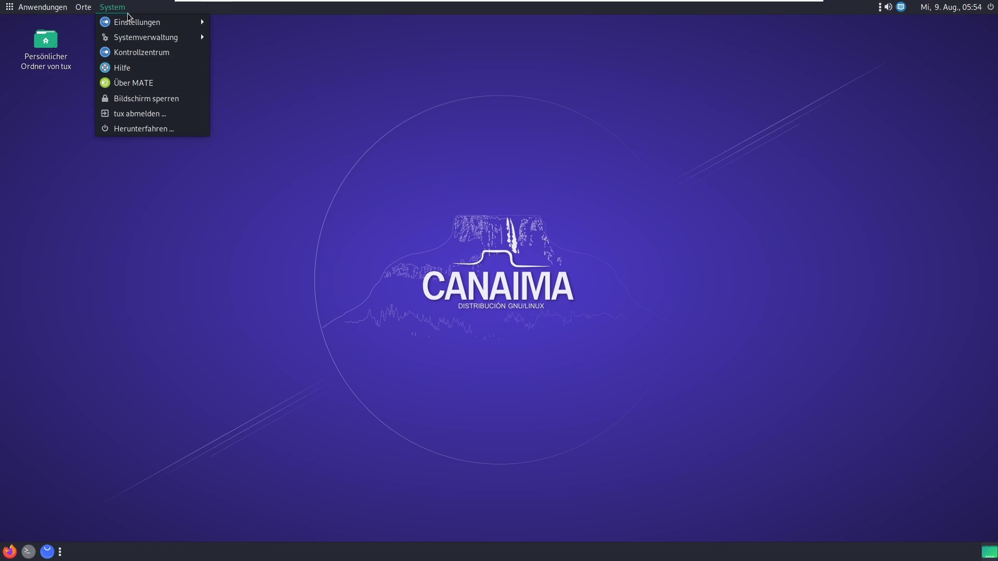
mouse_move(136, 39)
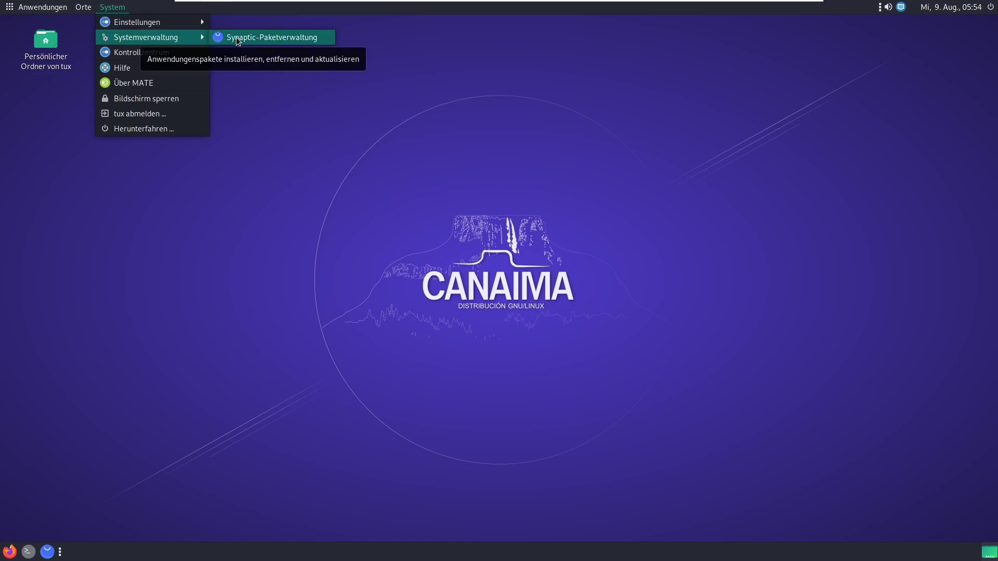
click(278, 227)
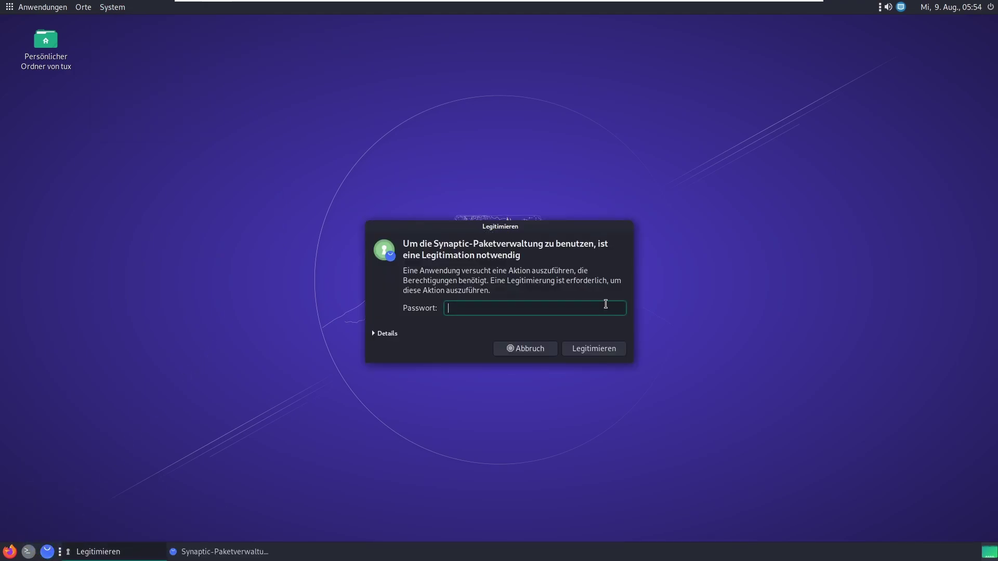
Step: Authenticate with the administrator password, close the intro notice, and maximize Synaptic's package list
text(•••••••)
key(Return)
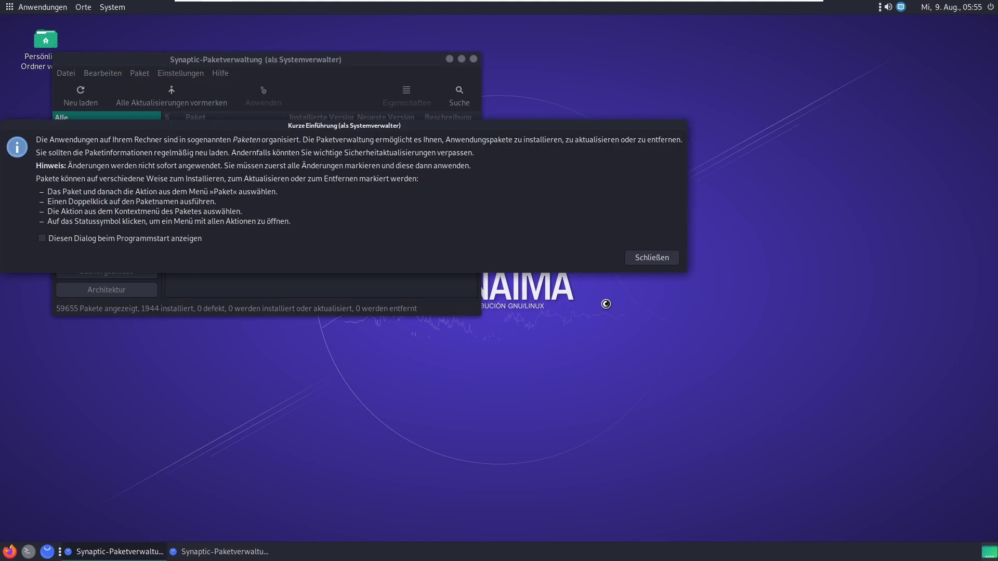
click(74, 238)
click(652, 258)
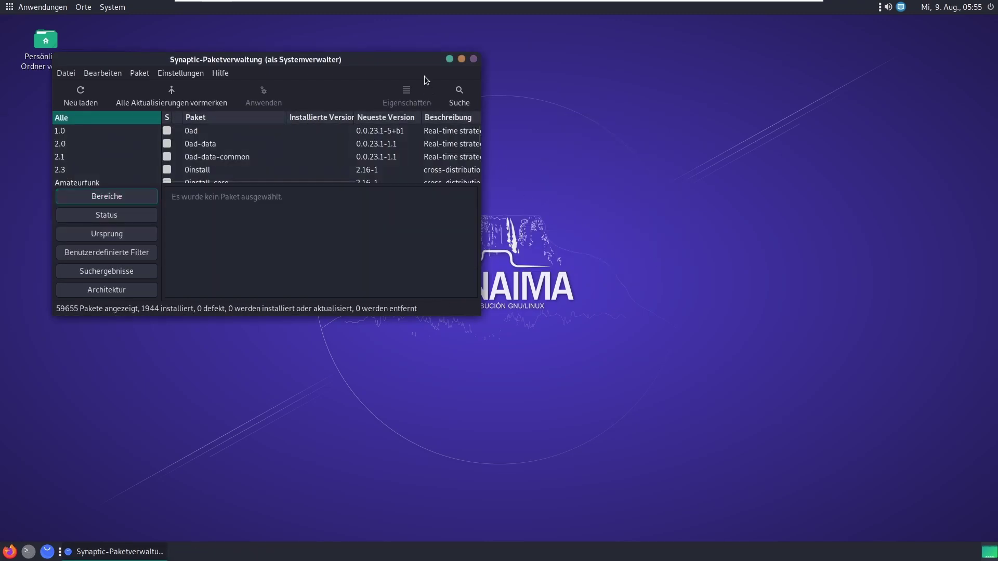
click(461, 59)
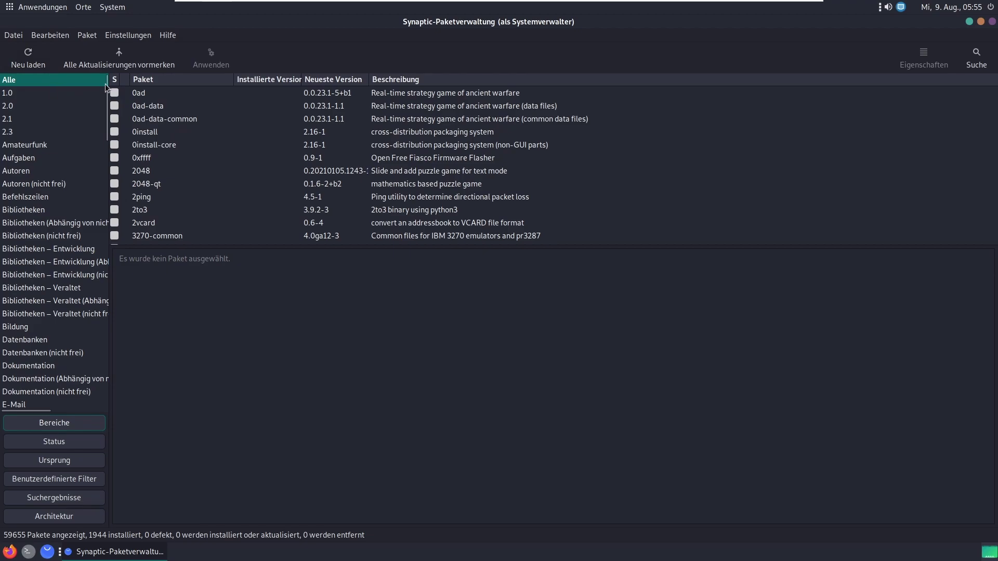
Step: Filter Synaptic to the Multimedia section (867 packages) and scroll through its package list
drag(107, 83, 108, 259)
click(44, 169)
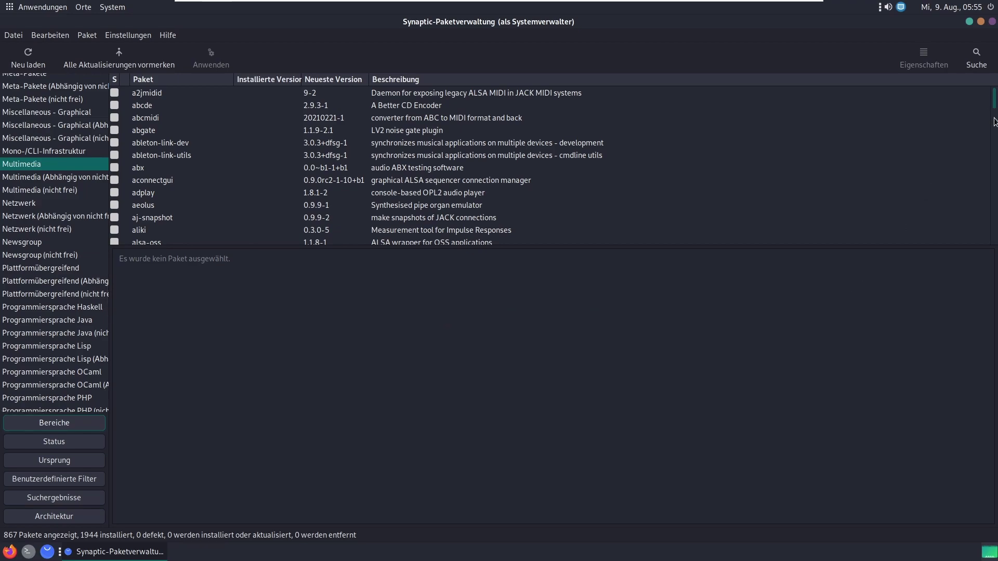
scroll(996, 206, down, 5)
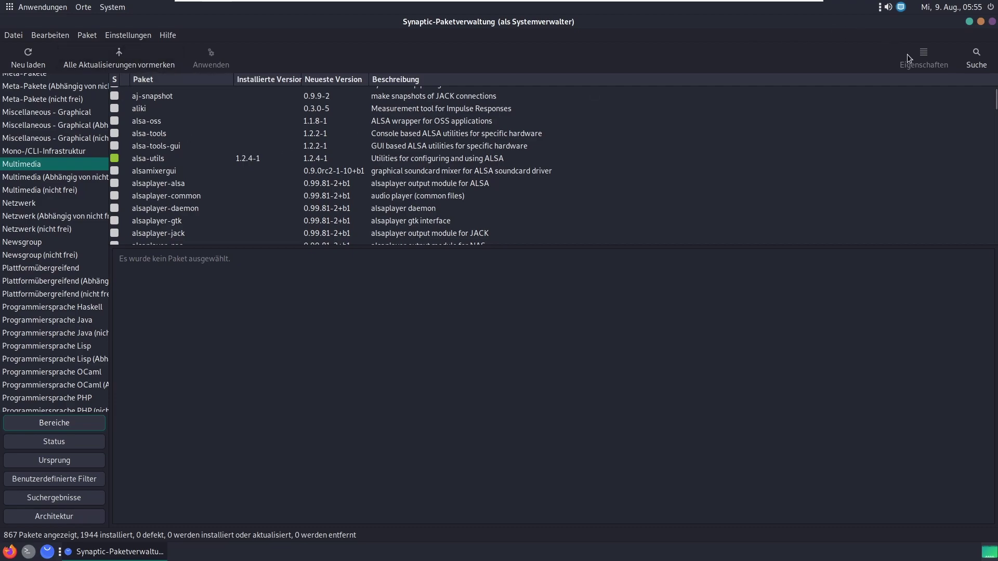
Step: Search Synaptic for audacity and select it to view its description
click(975, 58)
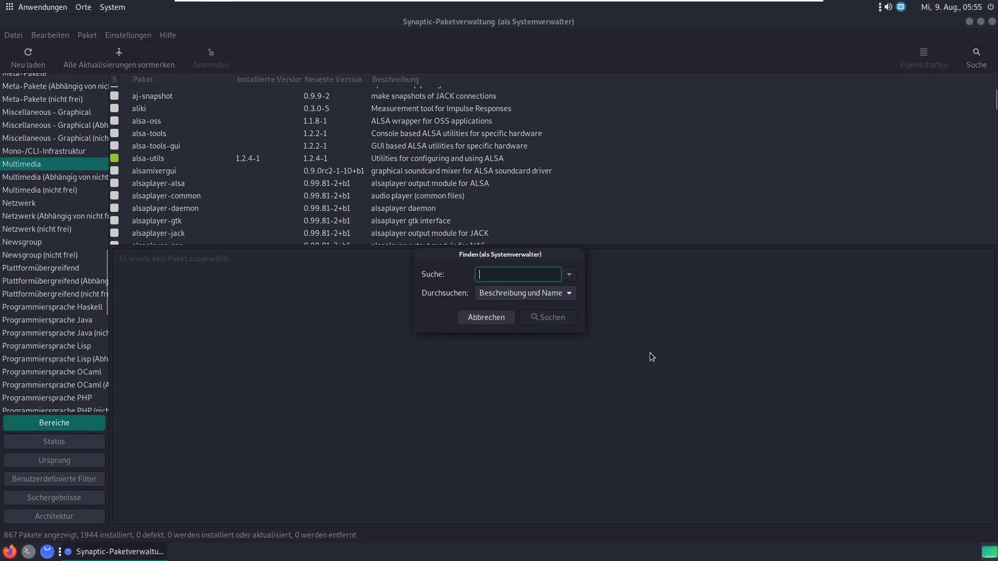
text(audacity)
key(Return)
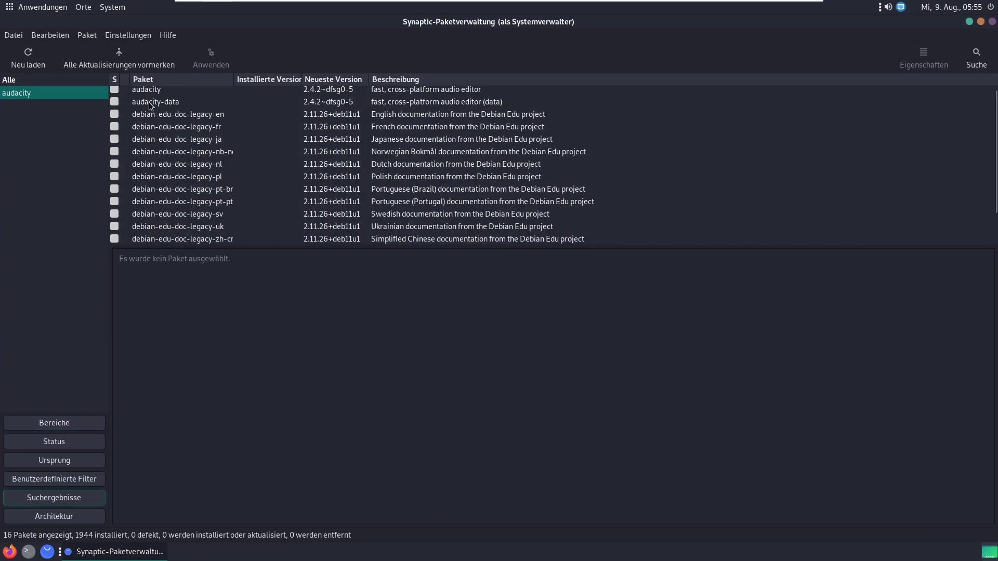
click(157, 88)
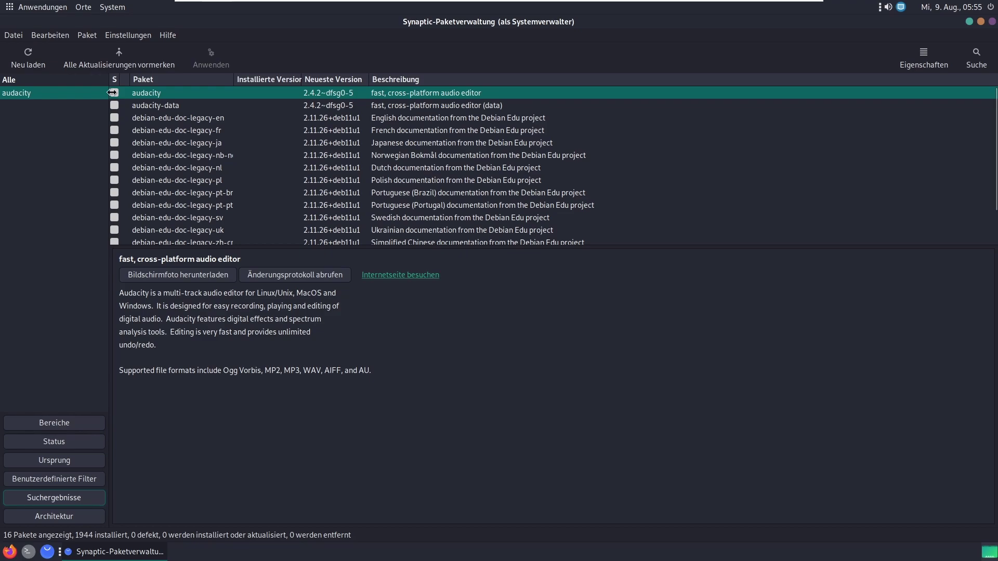
Step: Mark audacity plus its required dependencies for installation and apply the 10 new packages
click(113, 92)
click(161, 112)
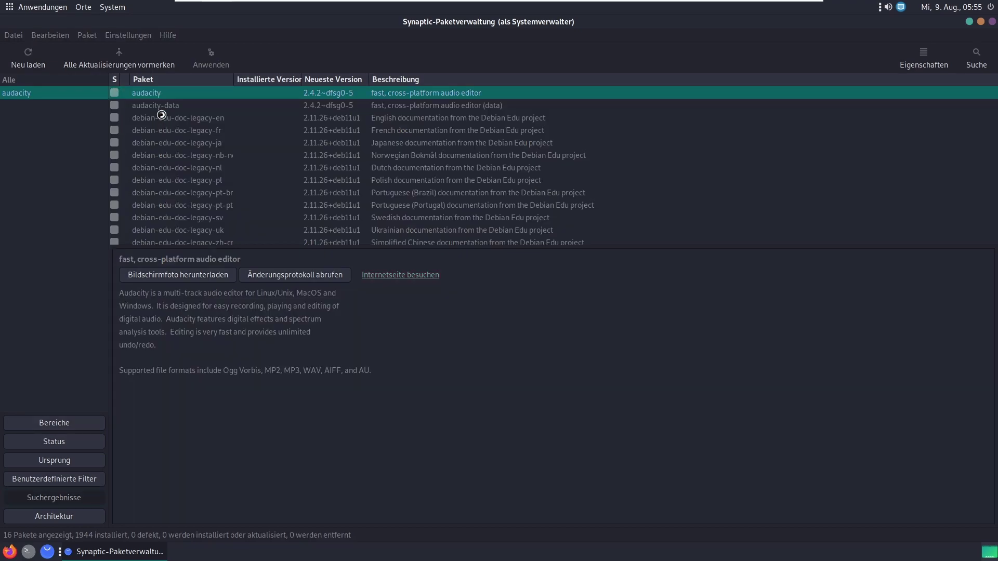
drag(606, 281, 605, 335)
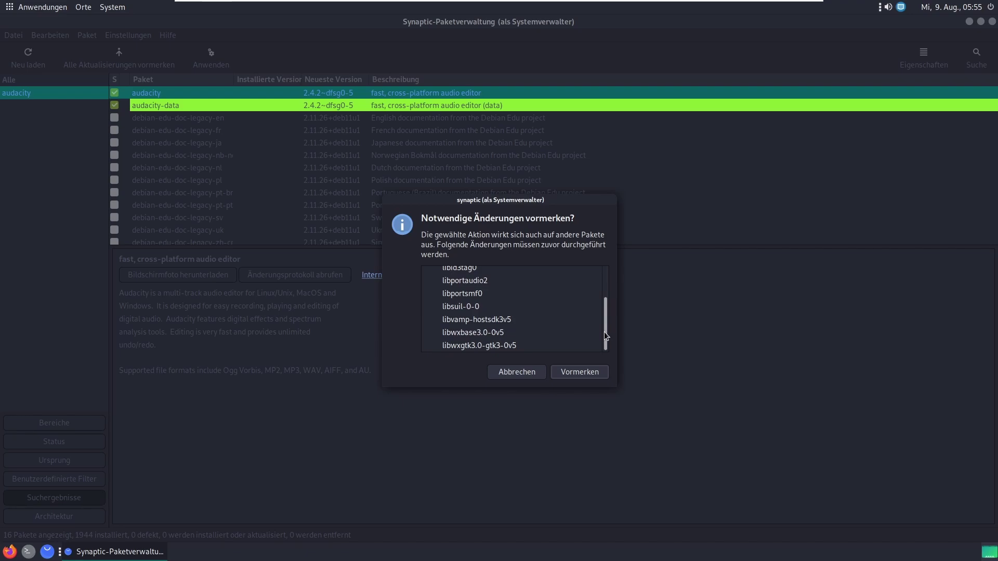
click(585, 375)
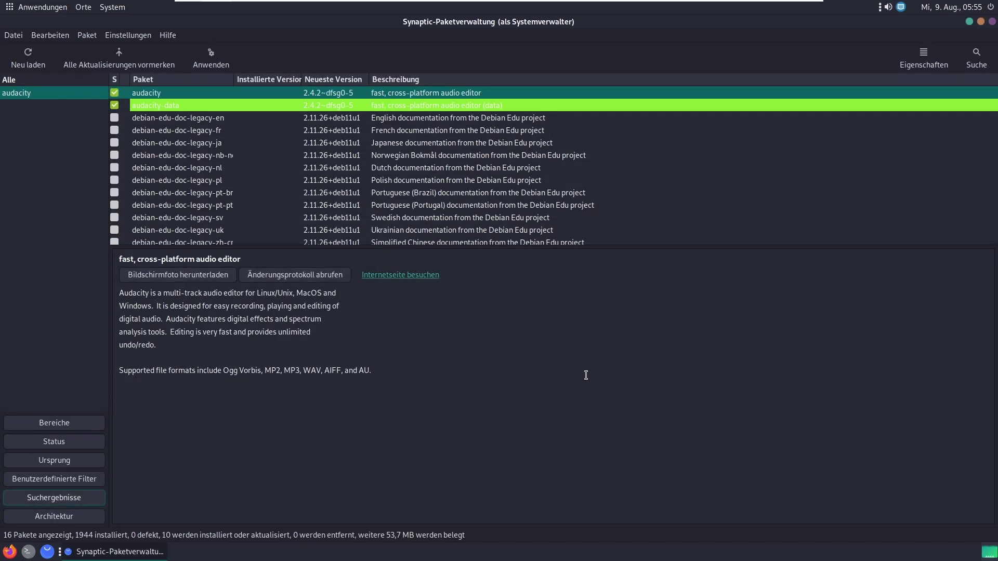
click(211, 58)
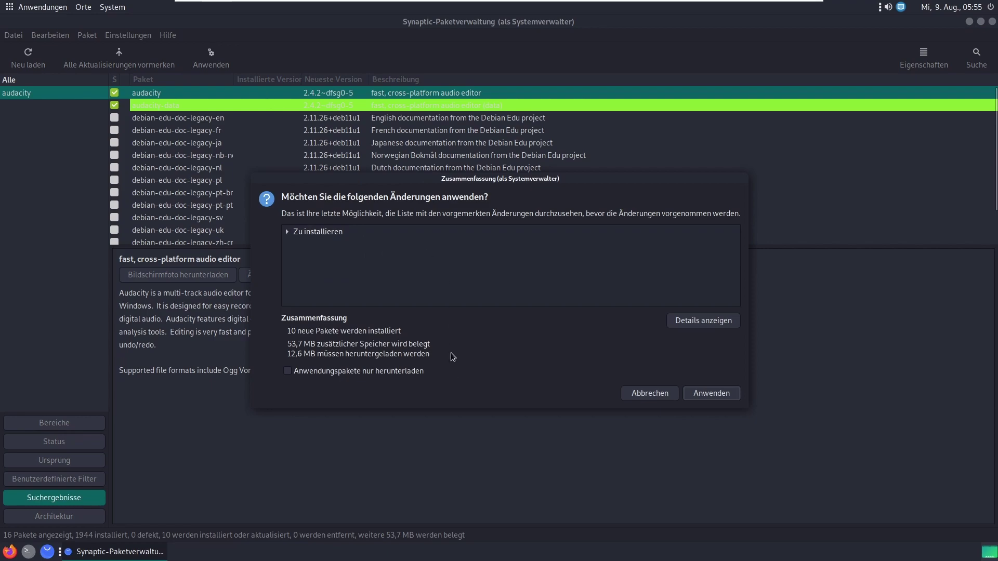
click(720, 393)
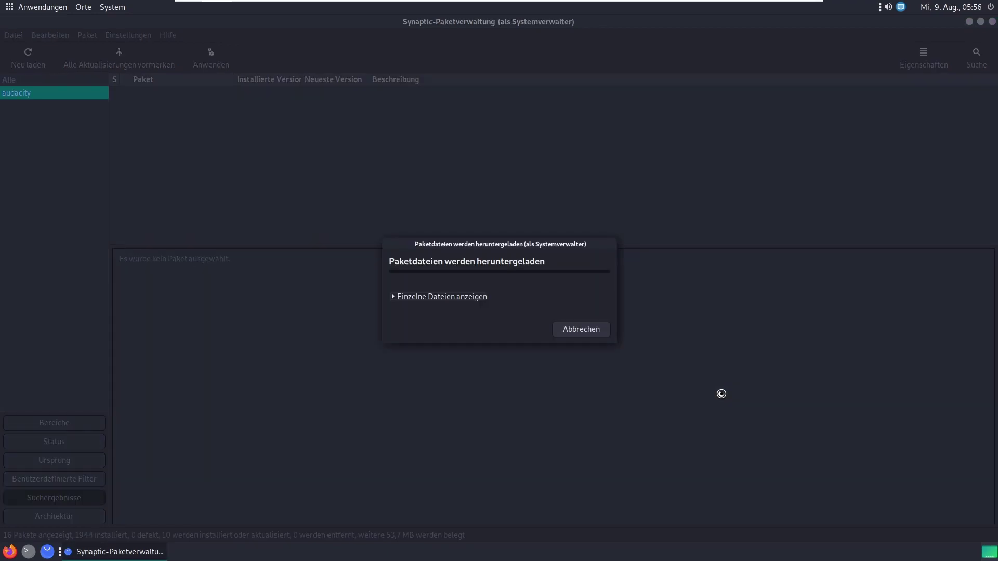
Step: Follow the Audacity download to completion, dismiss the changes-applied notice, and open Anwendungen
click(447, 303)
drag(478, 245, 465, 188)
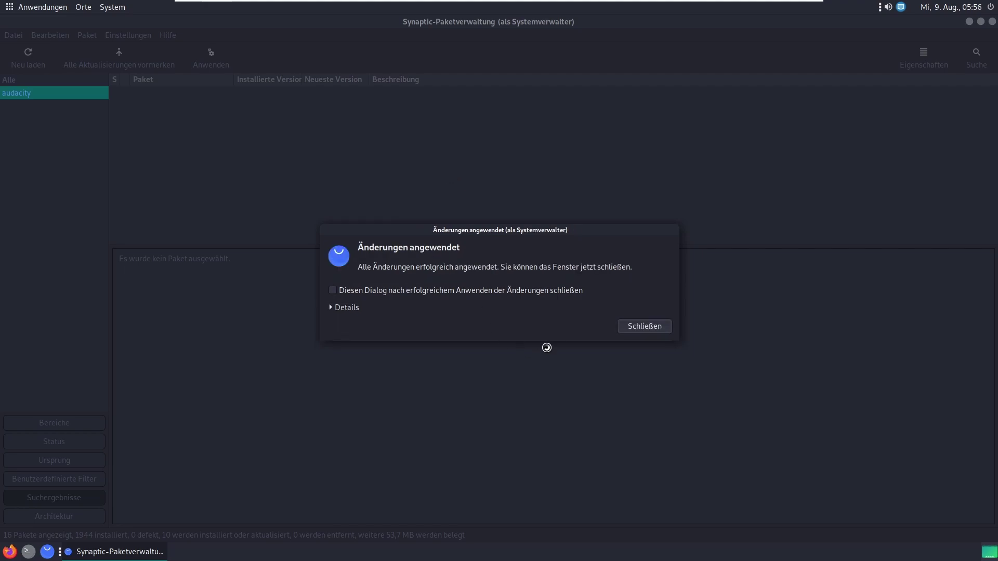
click(654, 325)
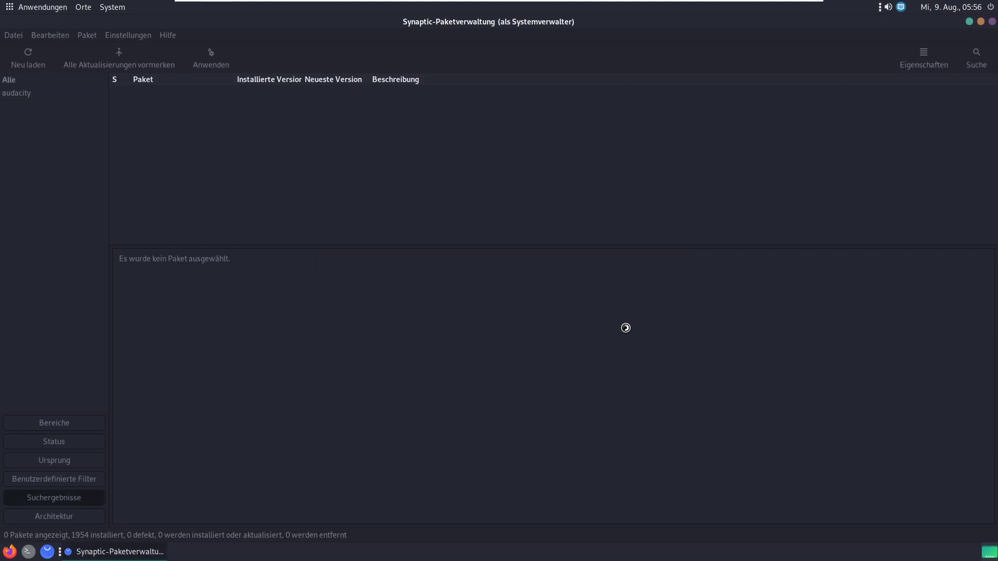
click(20, 9)
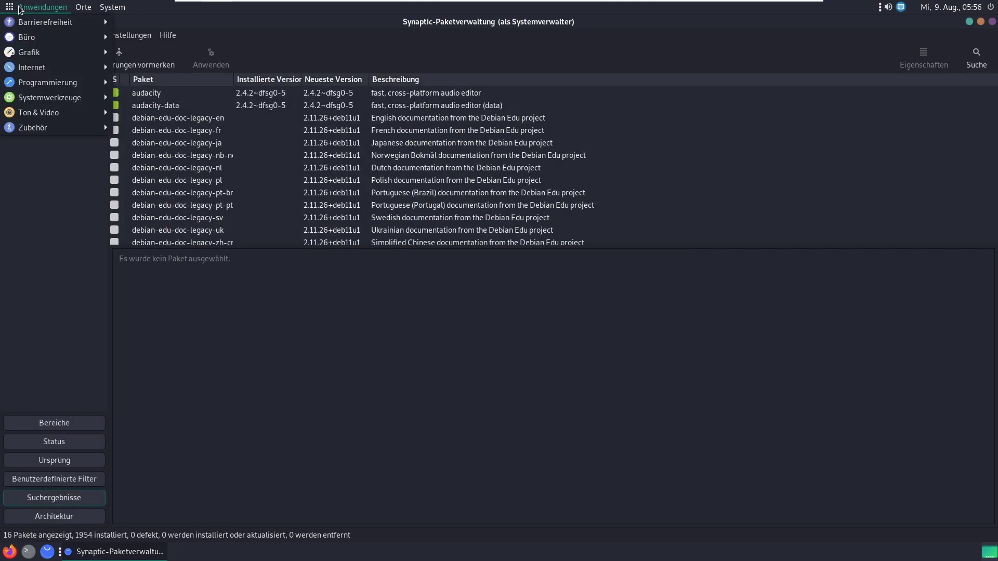
Step: Launch Audacity from Ton & Video and dismiss its welcome screen
mouse_move(57, 110)
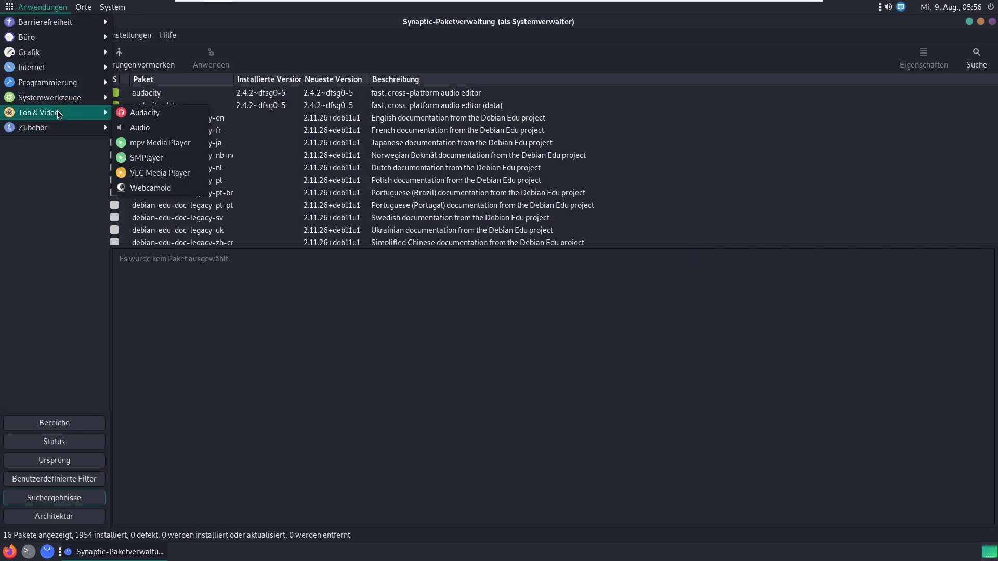
click(144, 112)
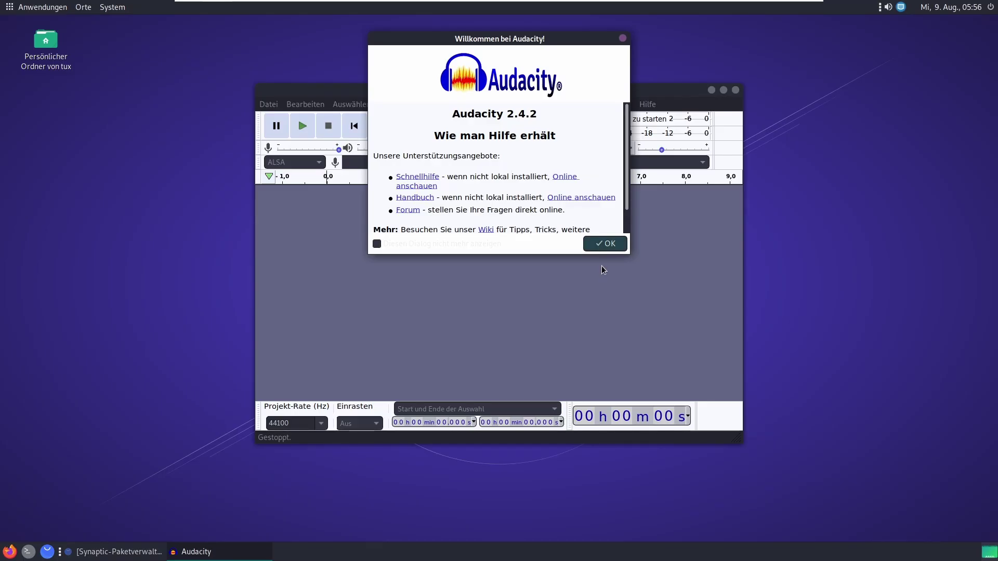
click(608, 250)
drag(543, 91, 585, 70)
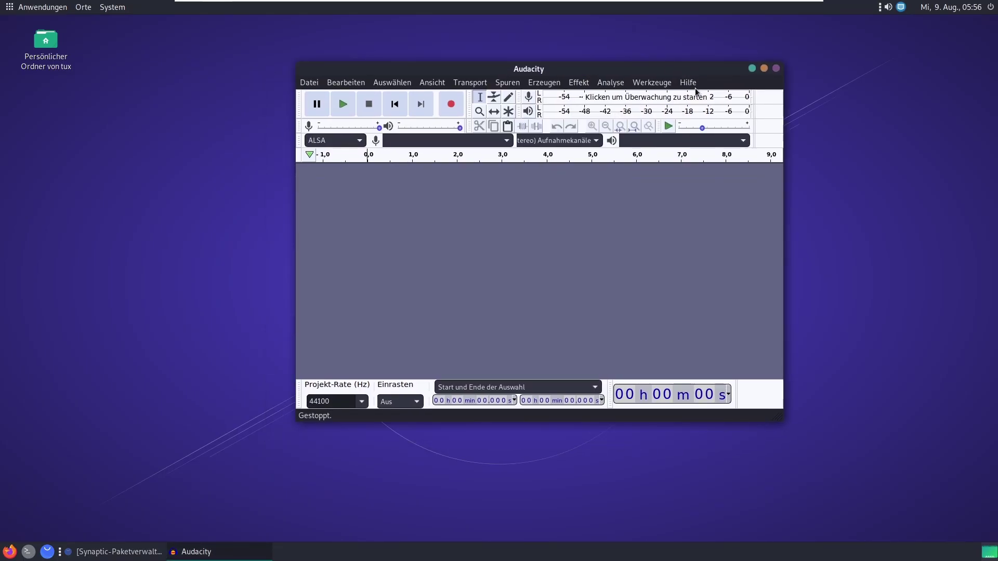
Step: Check Über Audacity for version 2.4.2, then close Audacity
click(687, 82)
click(720, 158)
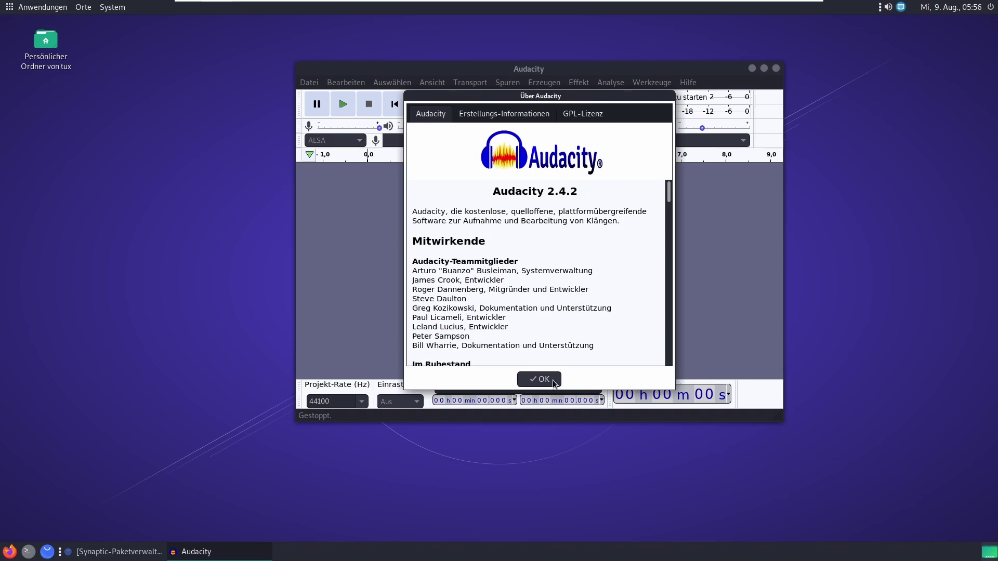
click(541, 379)
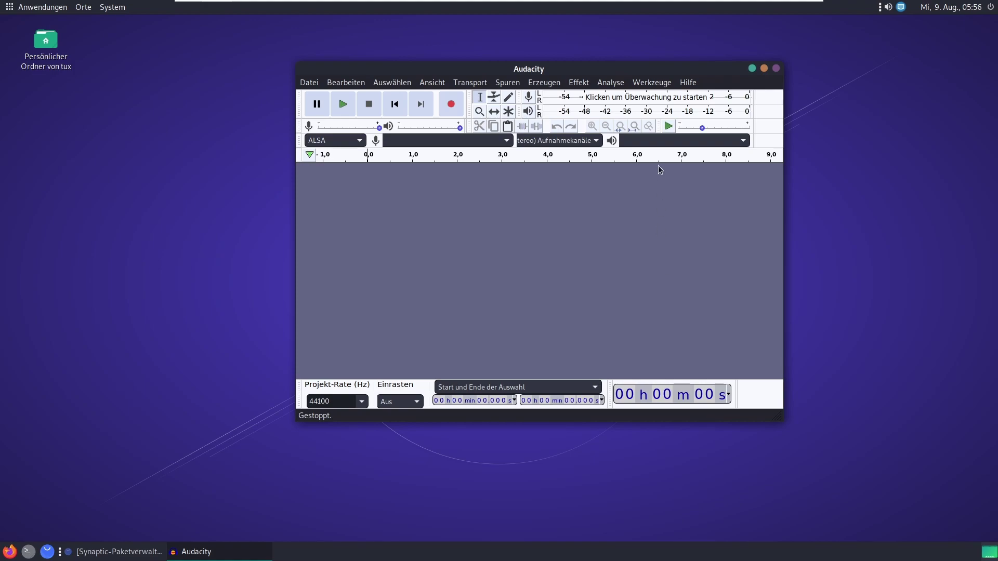
drag(633, 69, 642, 64)
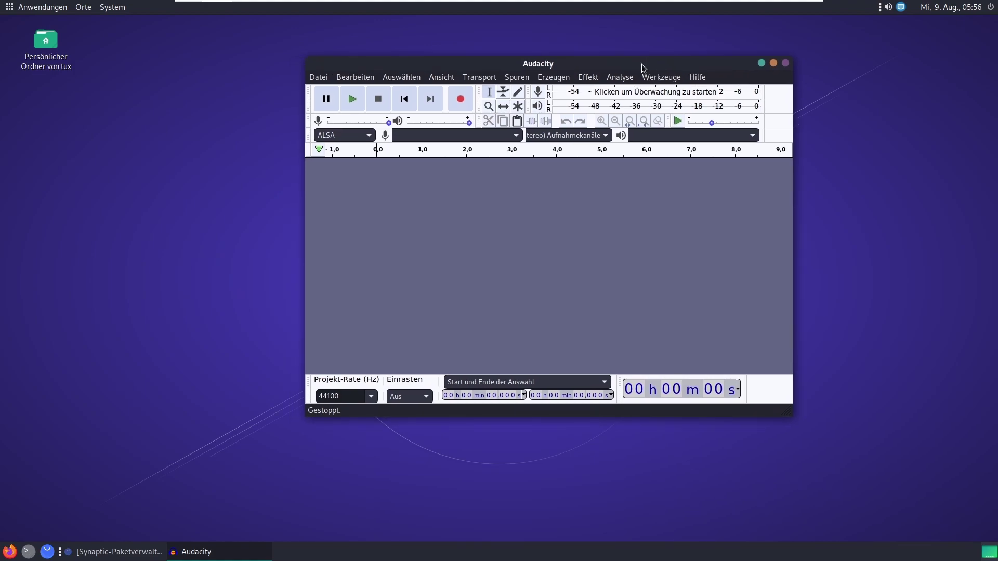
click(786, 64)
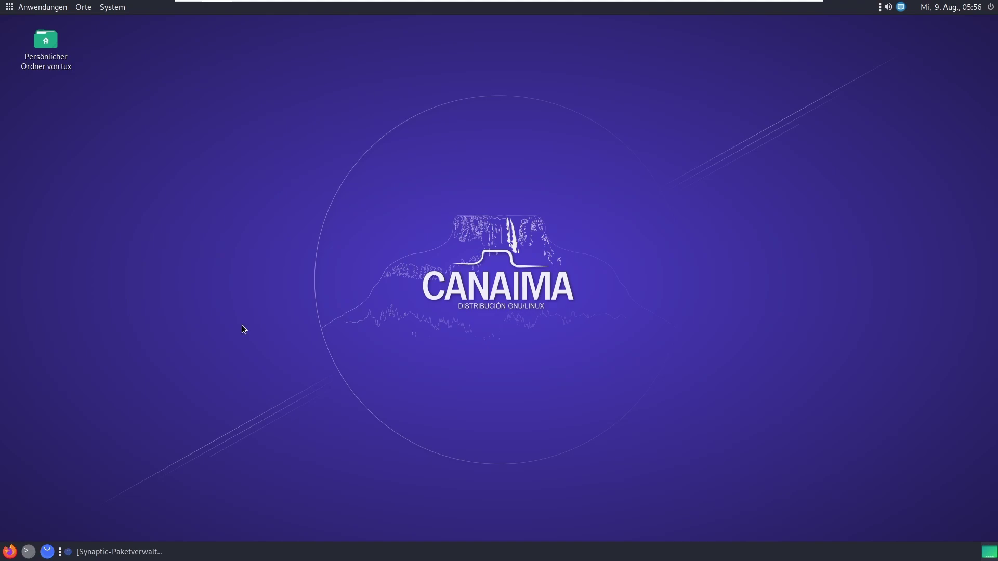
Step: Back in Synaptic, mark audacity for complete removal and apply the change
click(120, 552)
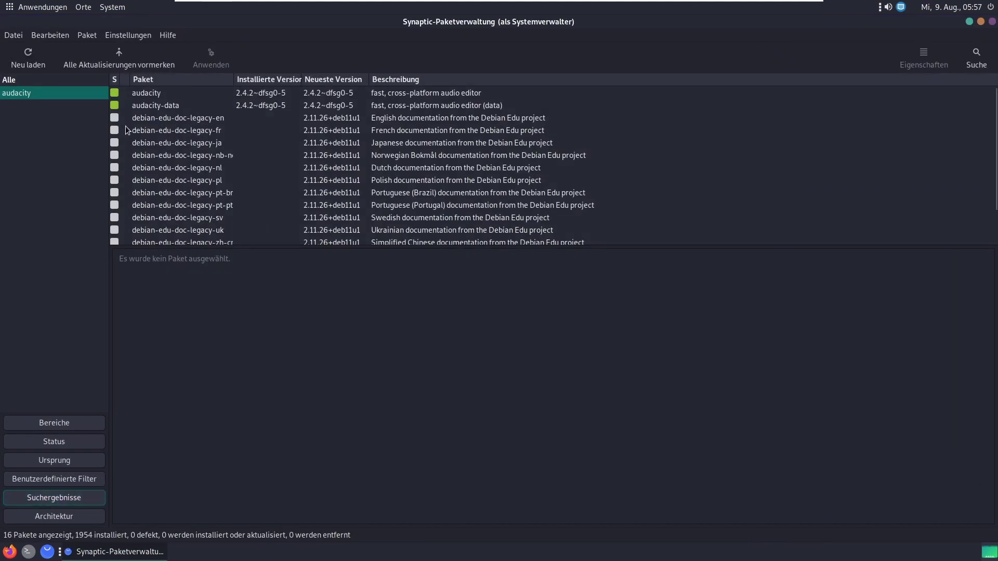
click(114, 94)
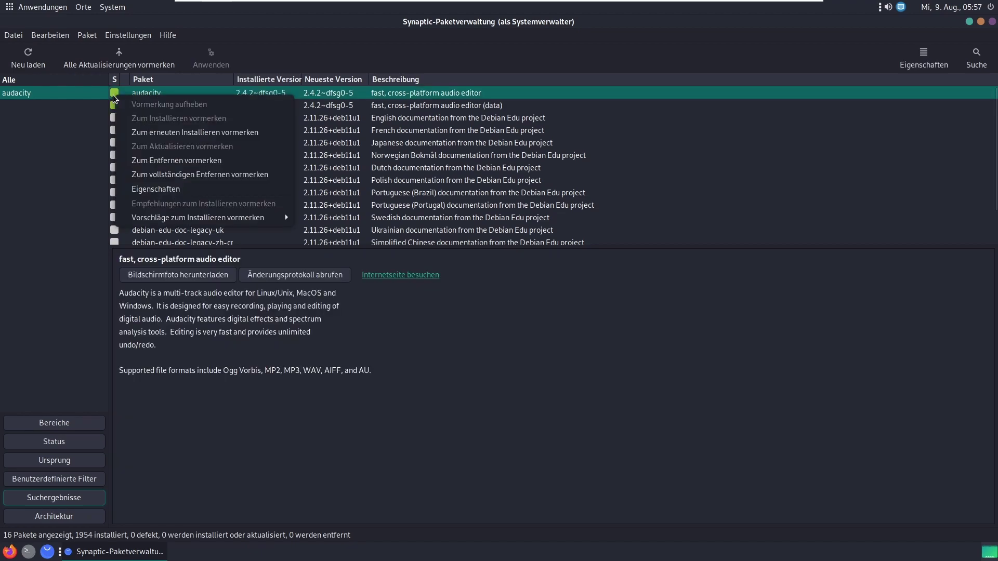
click(254, 175)
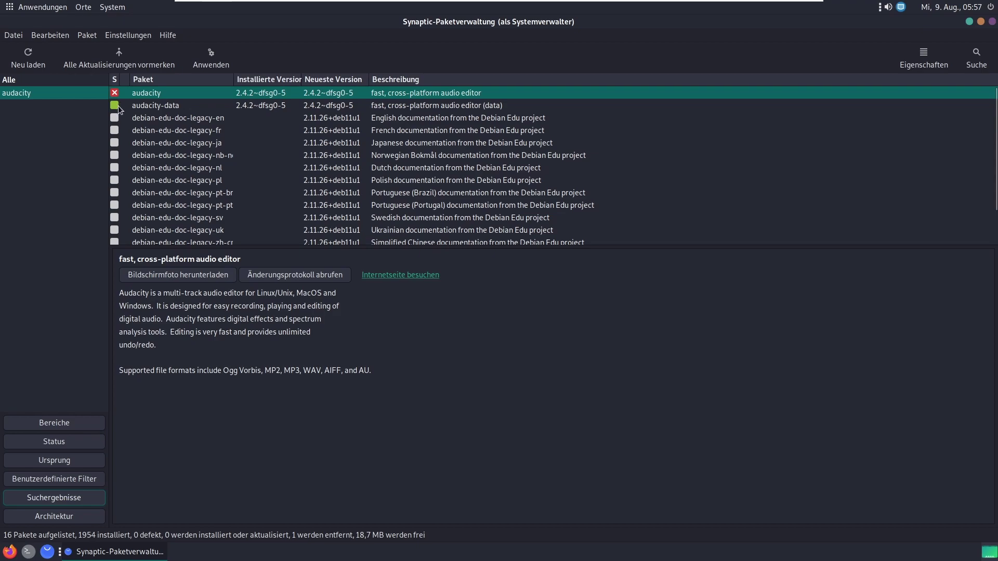
click(208, 60)
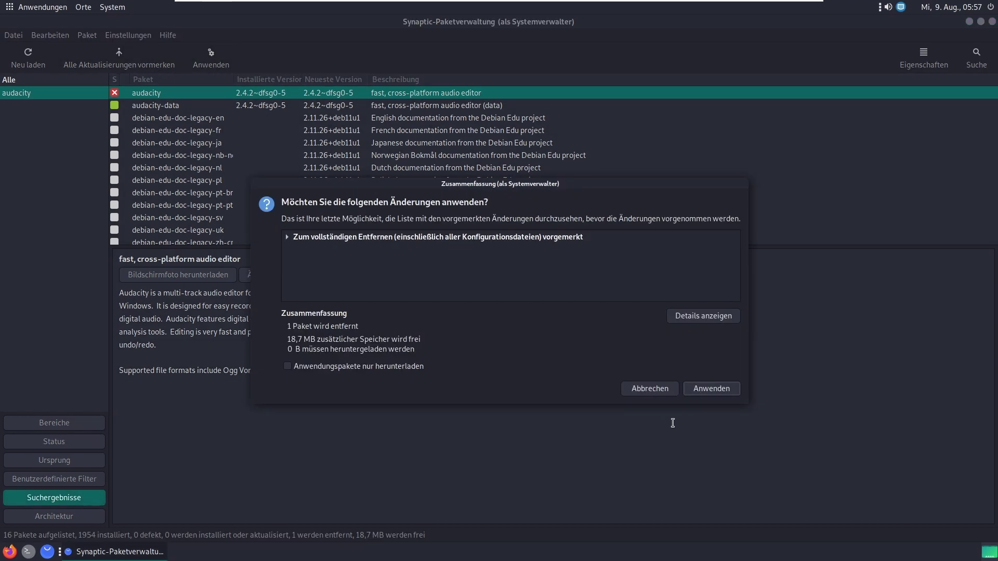
click(711, 389)
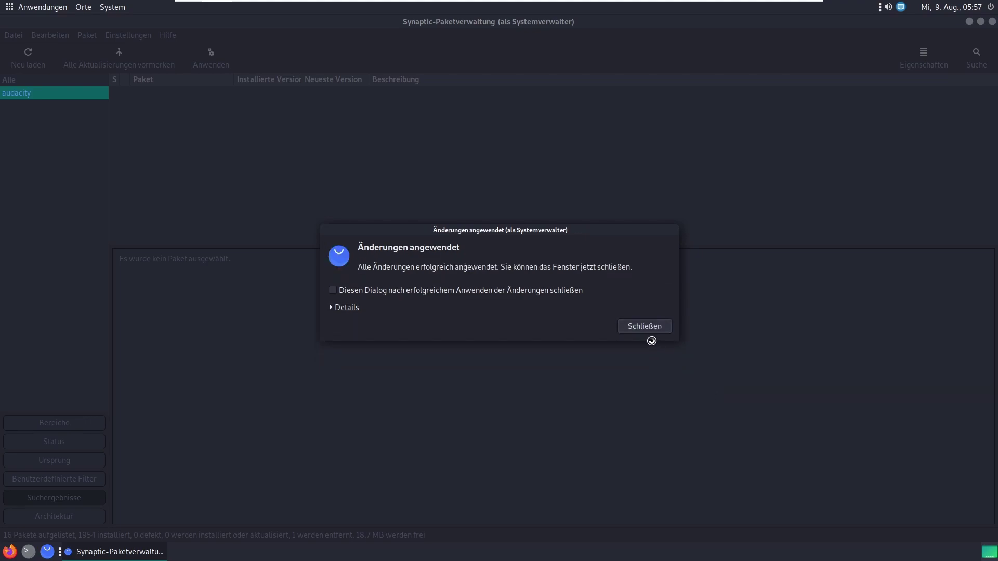
click(644, 326)
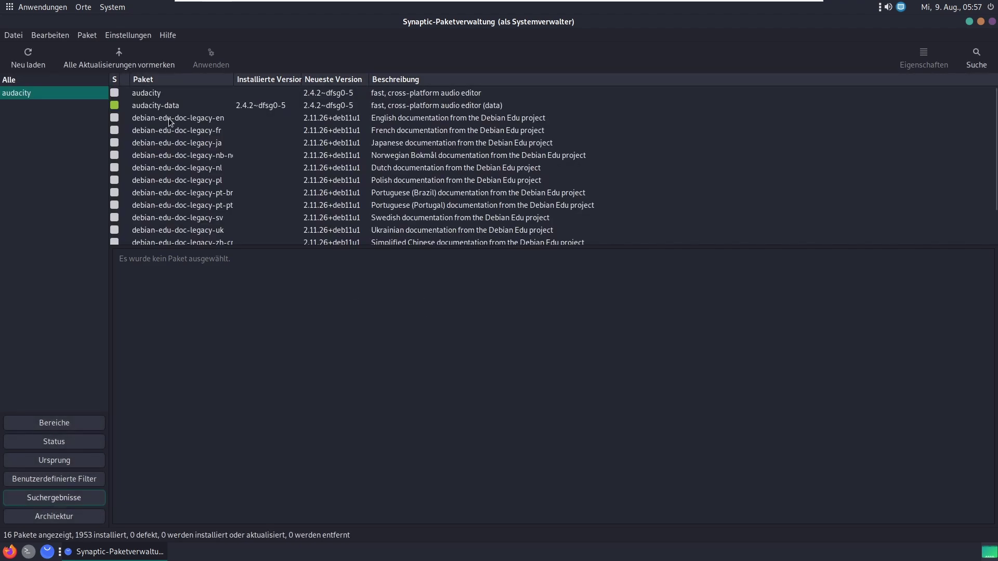
Step: Mark audacity-data for complete removal and apply it, leaving 1952 installed packages
click(177, 106)
click(116, 104)
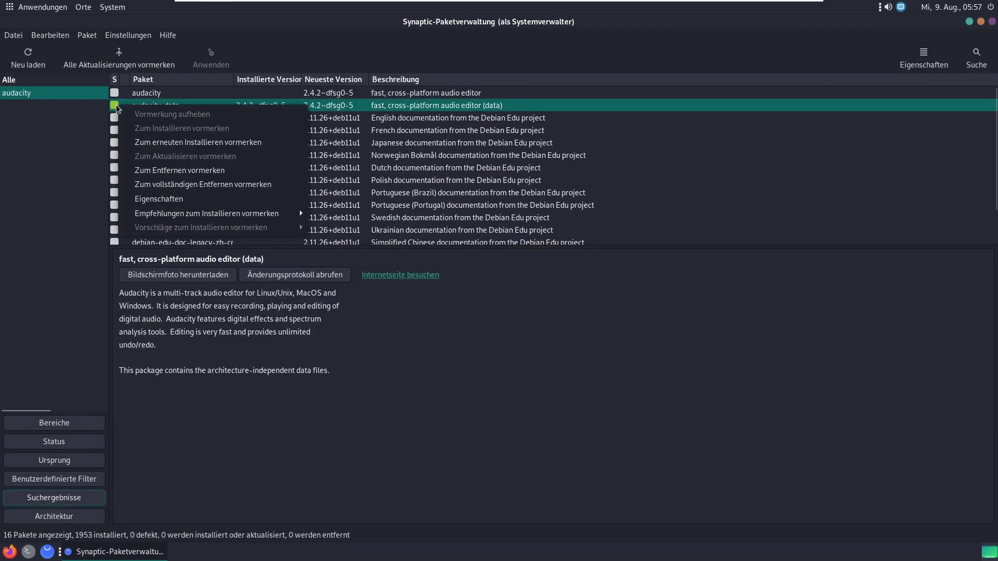
click(190, 185)
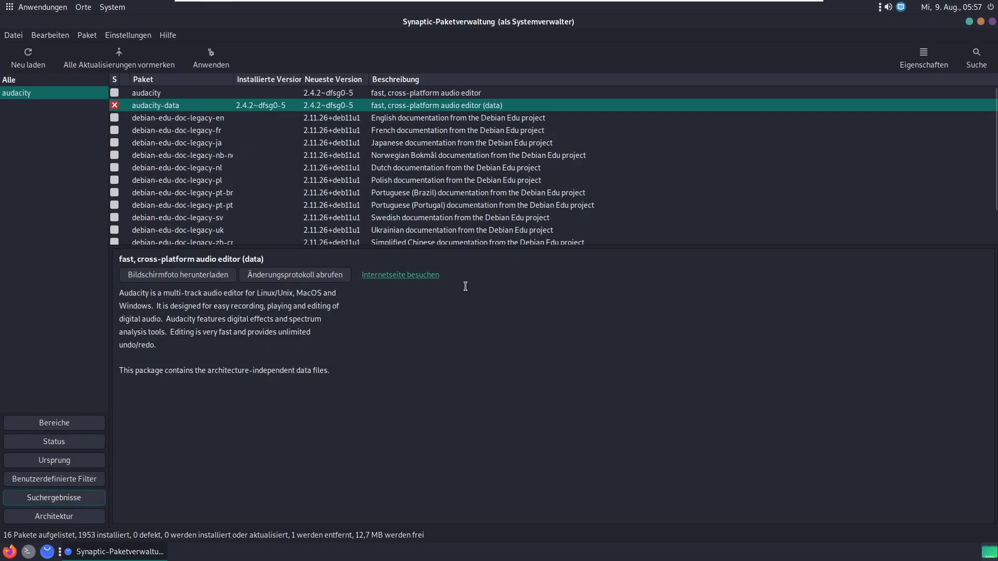
click(212, 63)
click(711, 388)
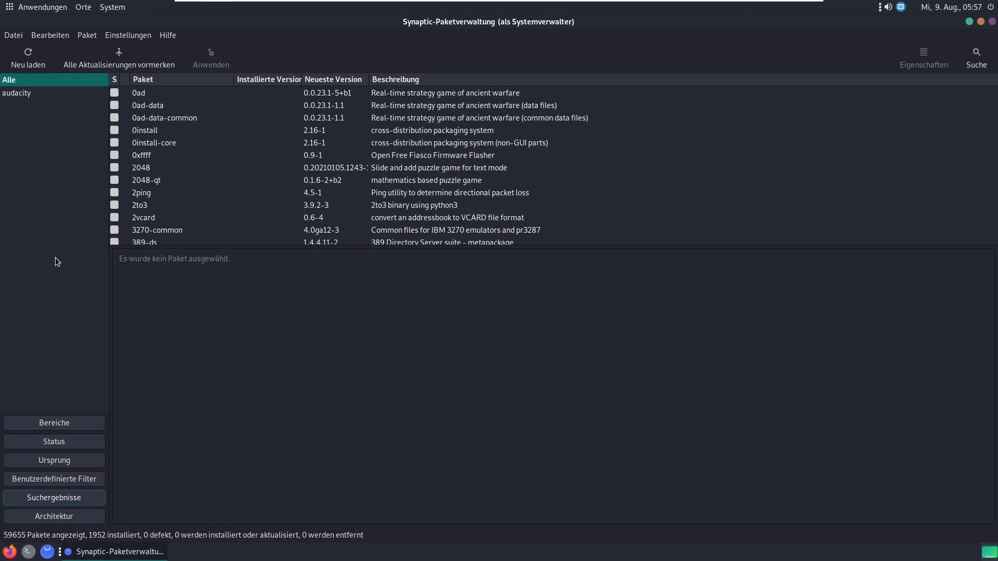
Step: Group packages by Bereiche and mark all available upgrades with 'Alle Aktualisierungen vormerken'
click(54, 422)
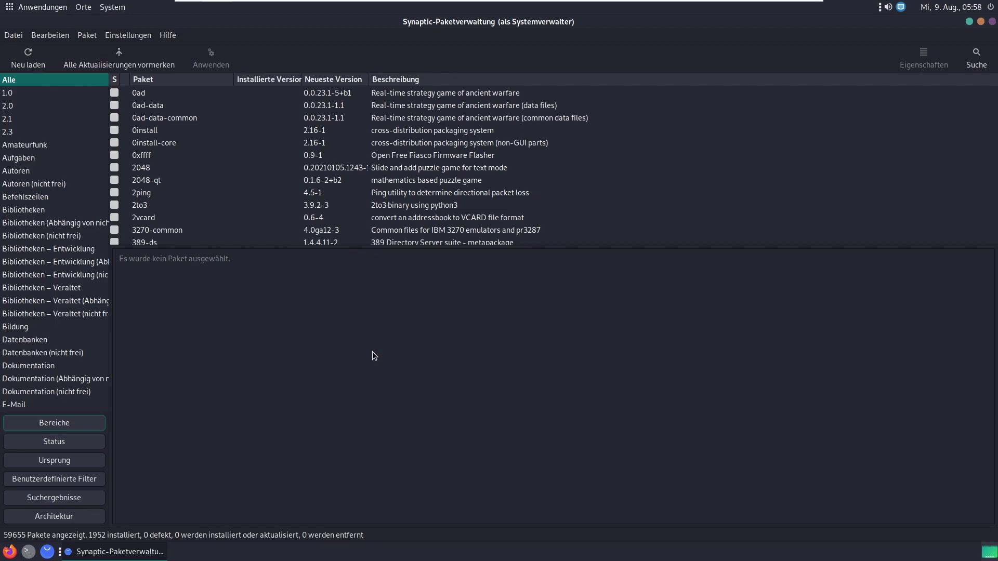
click(108, 59)
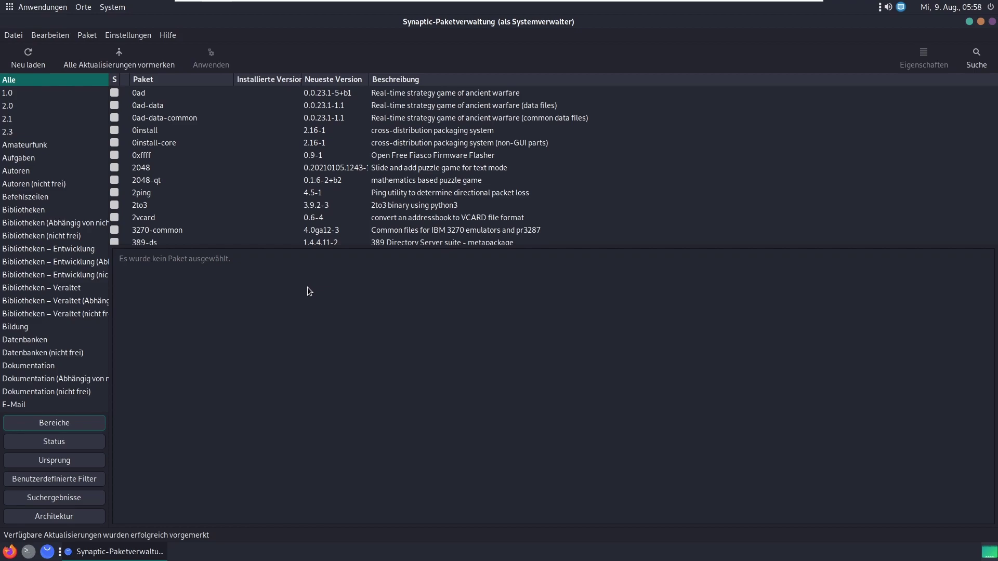
click(120, 36)
Step: Enable the canaima-security source-code repository in Paketquellen and reload the package information
click(139, 62)
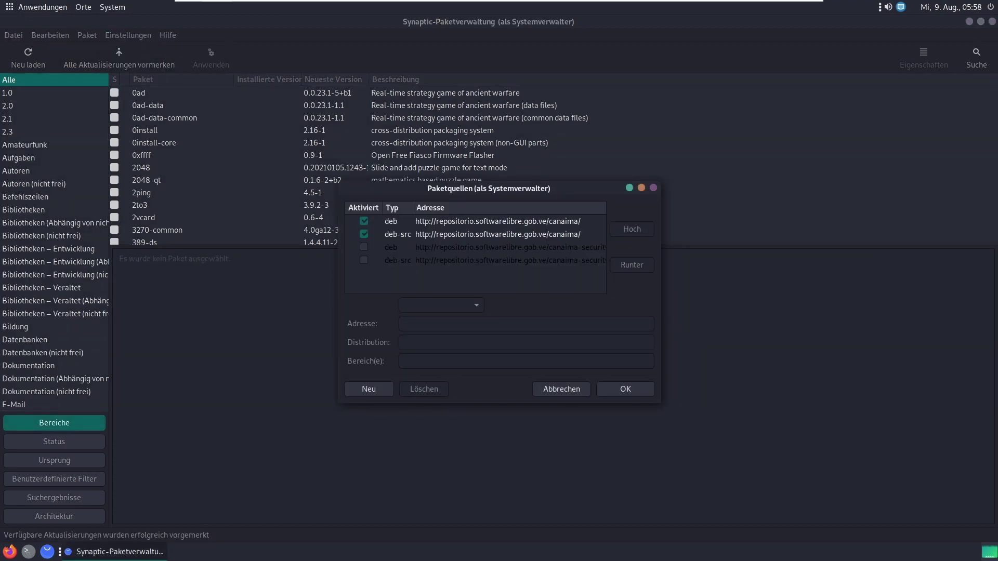
click(432, 248)
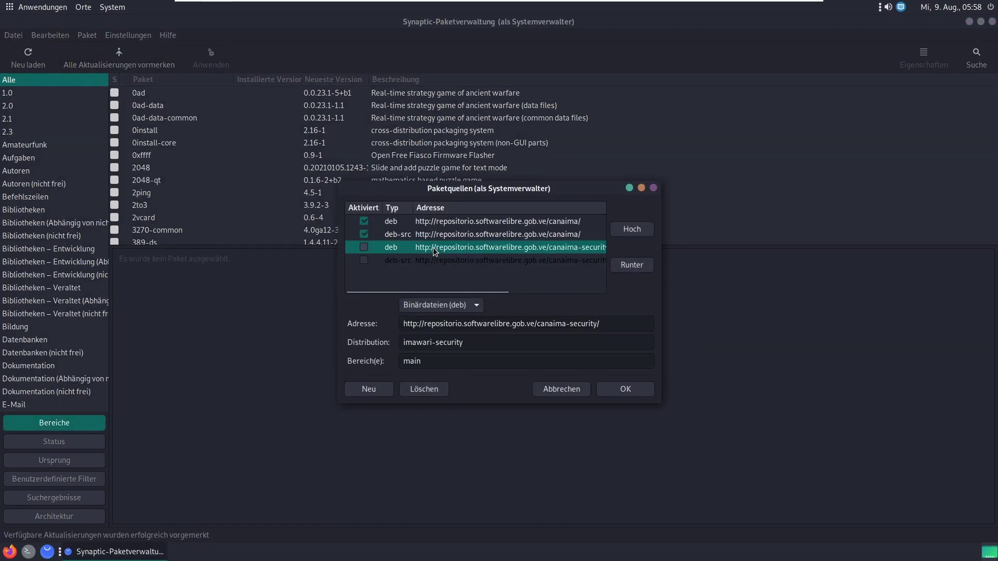
click(438, 264)
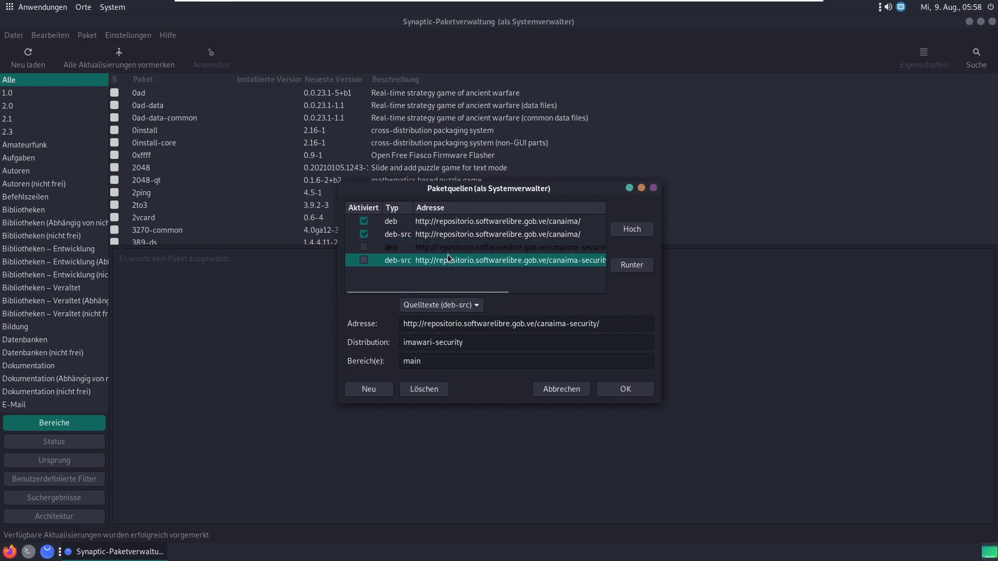
click(450, 252)
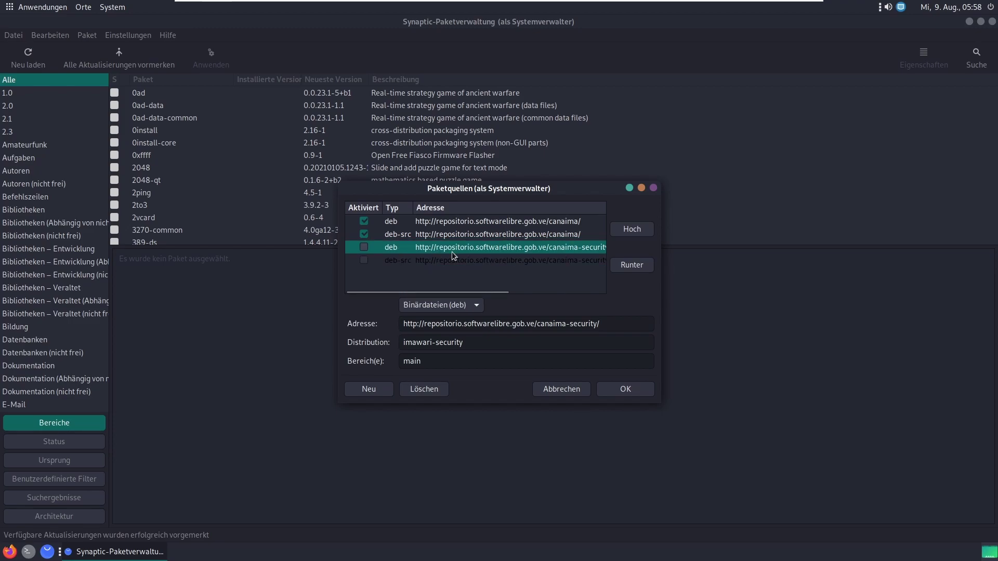
click(365, 258)
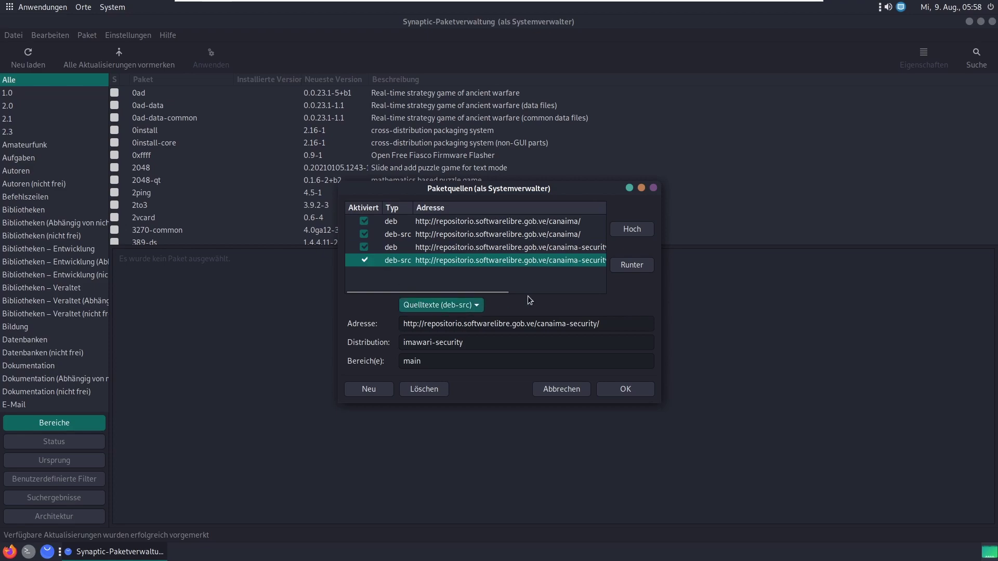
click(624, 388)
click(601, 335)
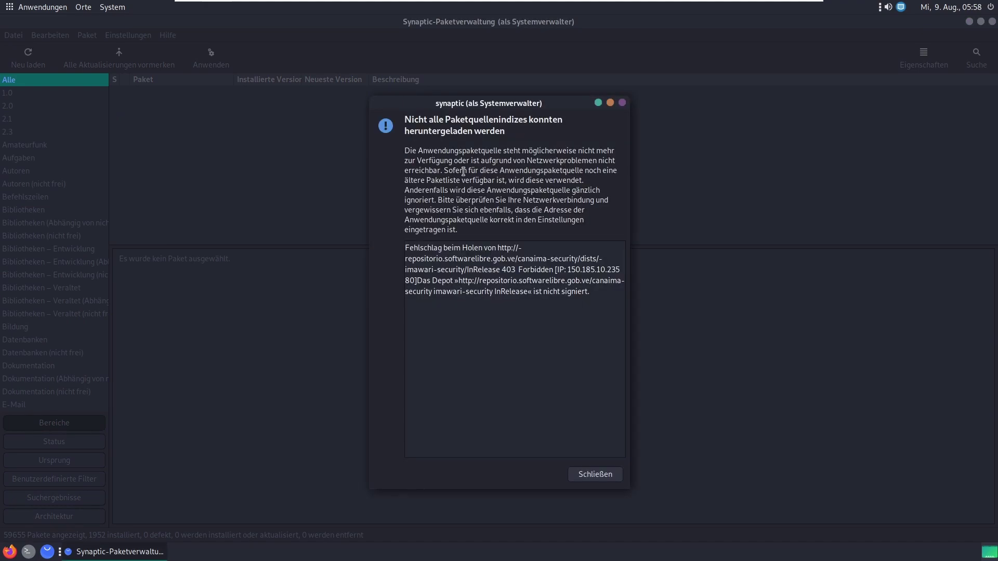
click(601, 475)
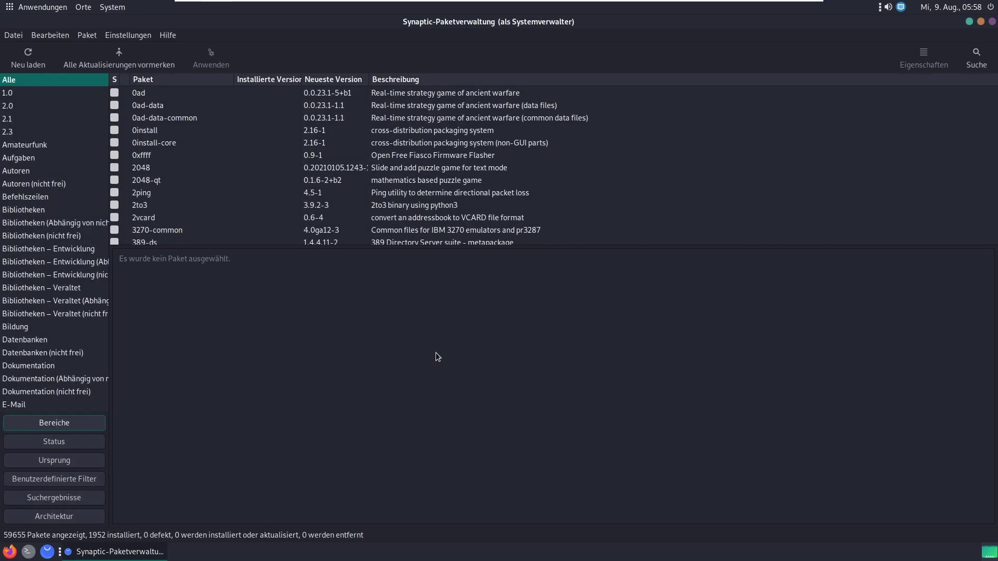
Step: Disable the canaima-security source and binary repositories again and reload the package information
click(134, 33)
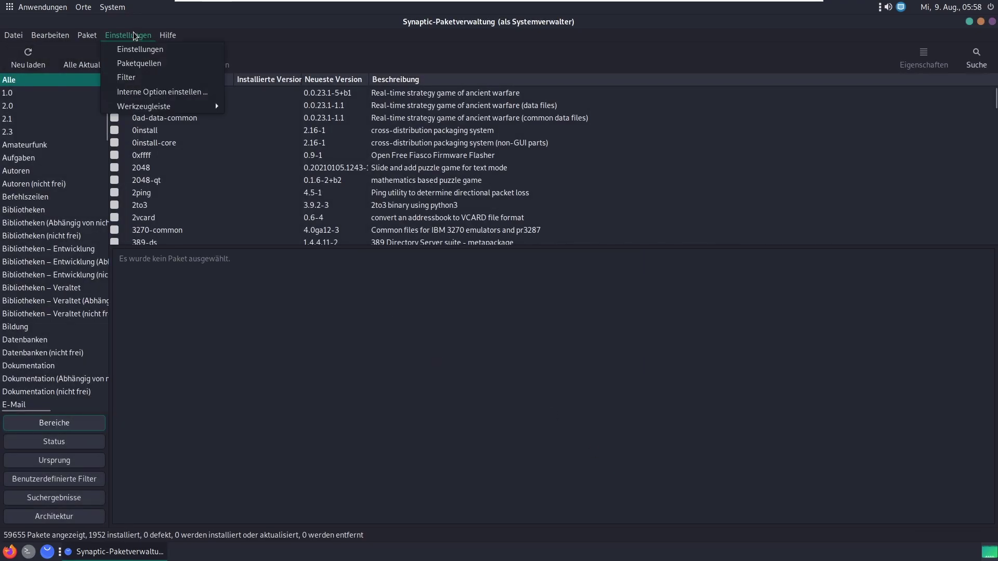
click(136, 77)
key(Escape)
click(128, 34)
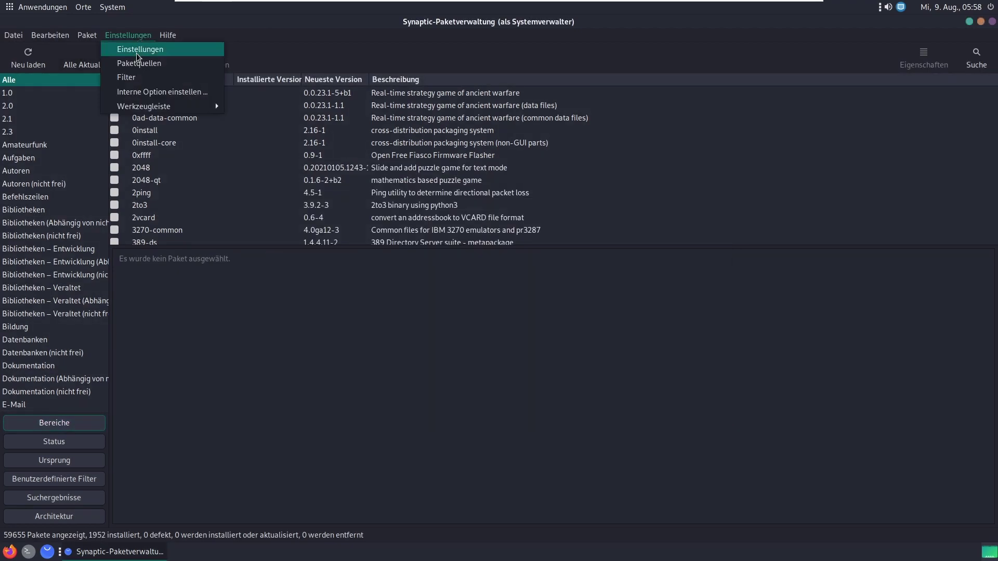
click(139, 62)
click(364, 260)
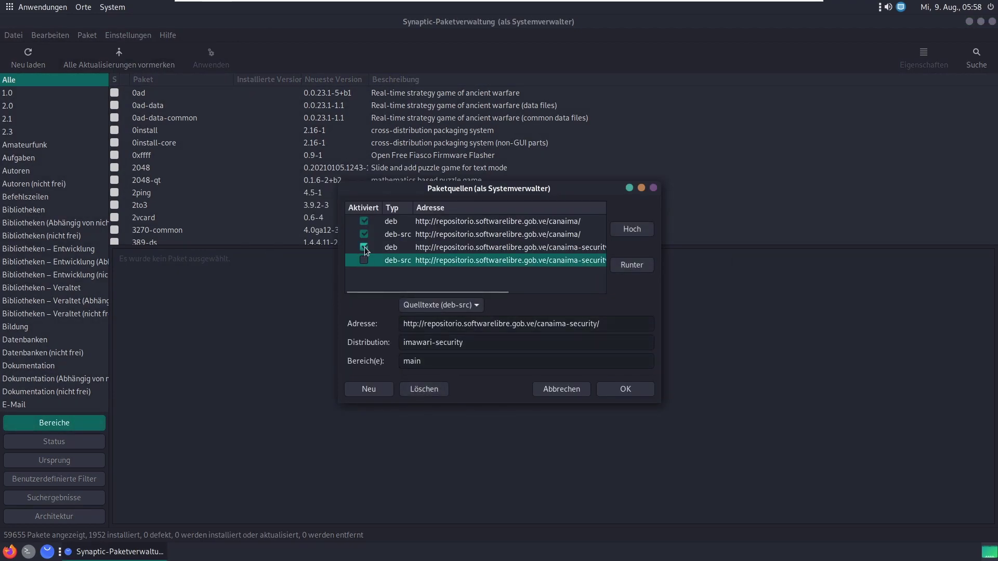
click(364, 248)
click(624, 391)
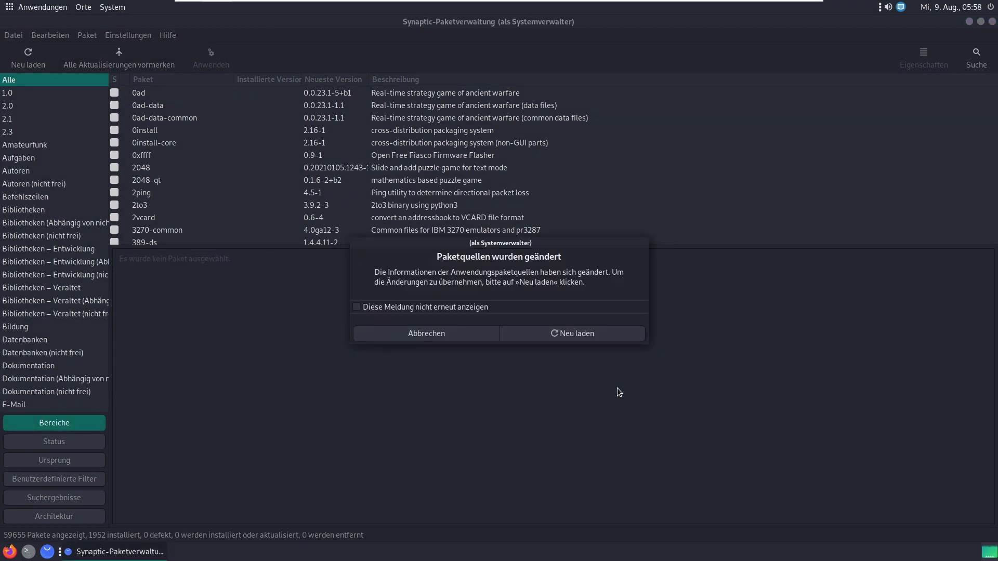
click(575, 339)
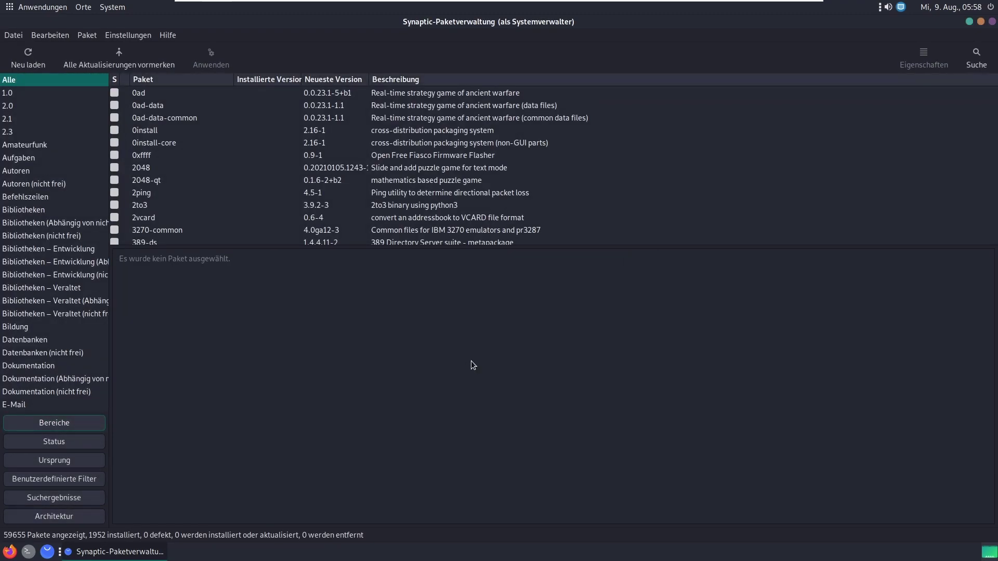
click(133, 38)
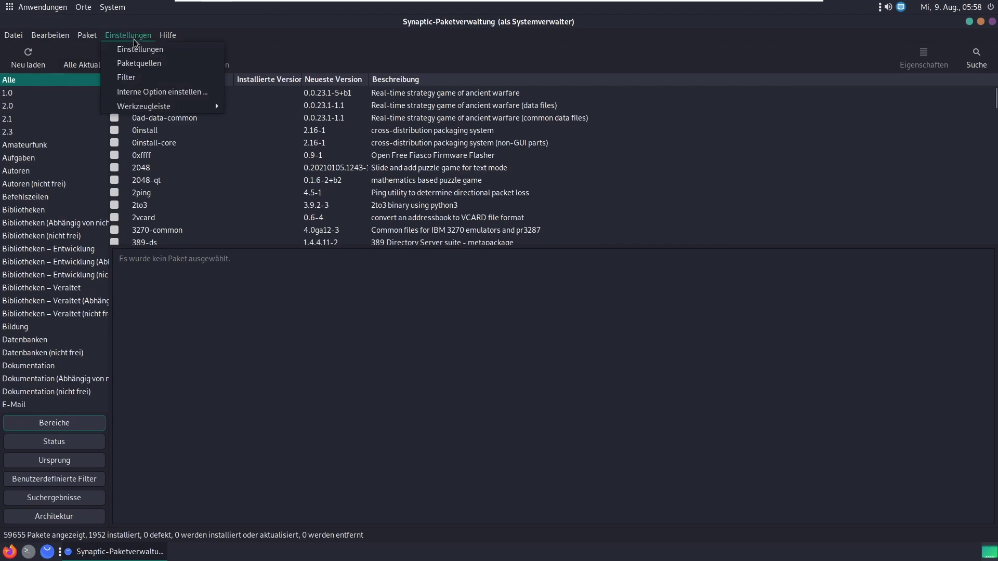
click(132, 50)
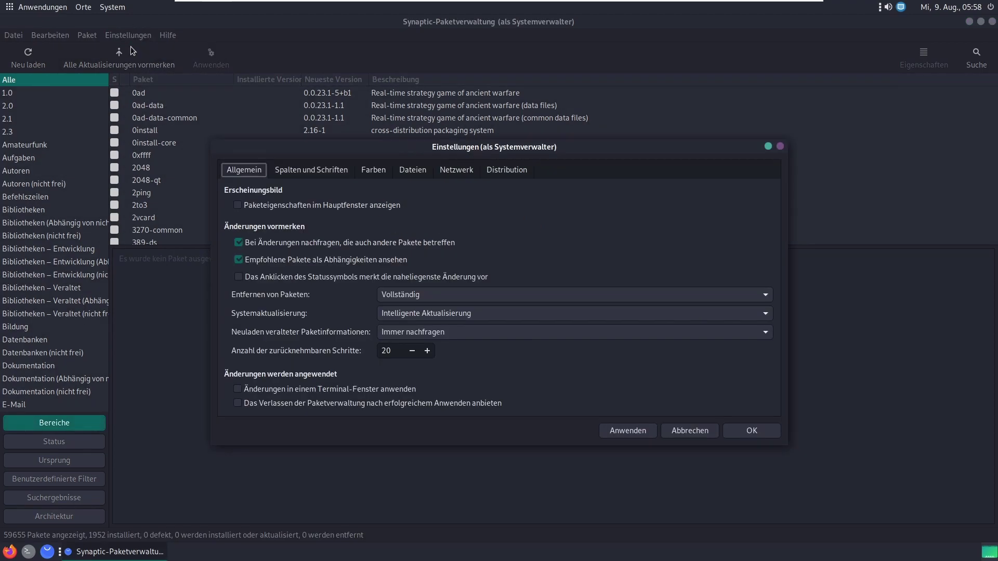
click(439, 171)
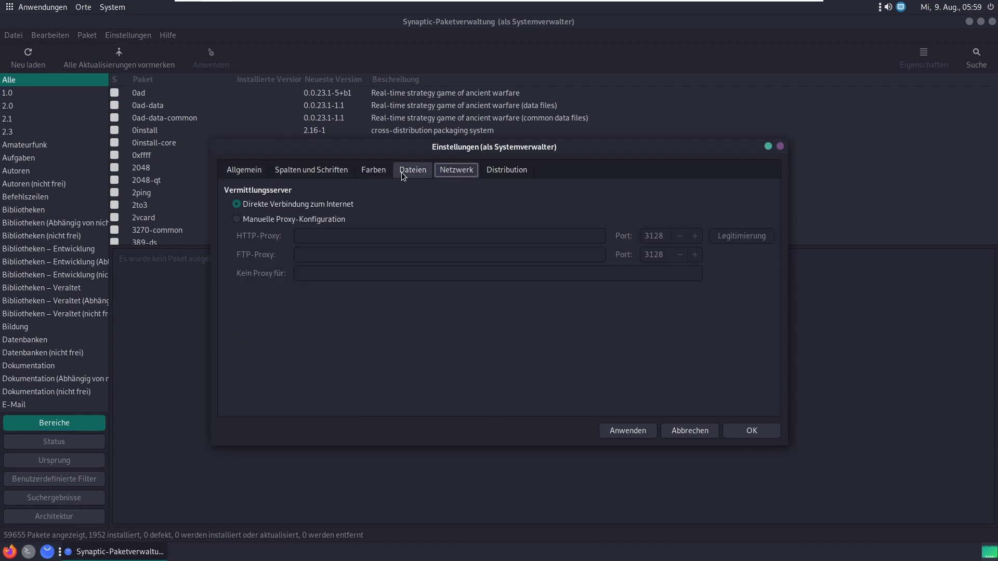
click(320, 219)
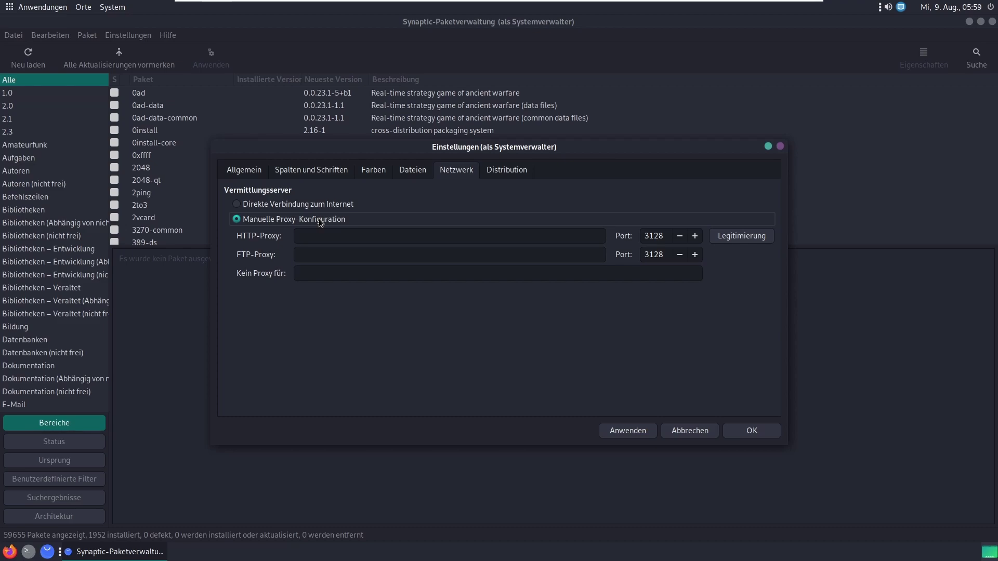
click(266, 204)
click(519, 176)
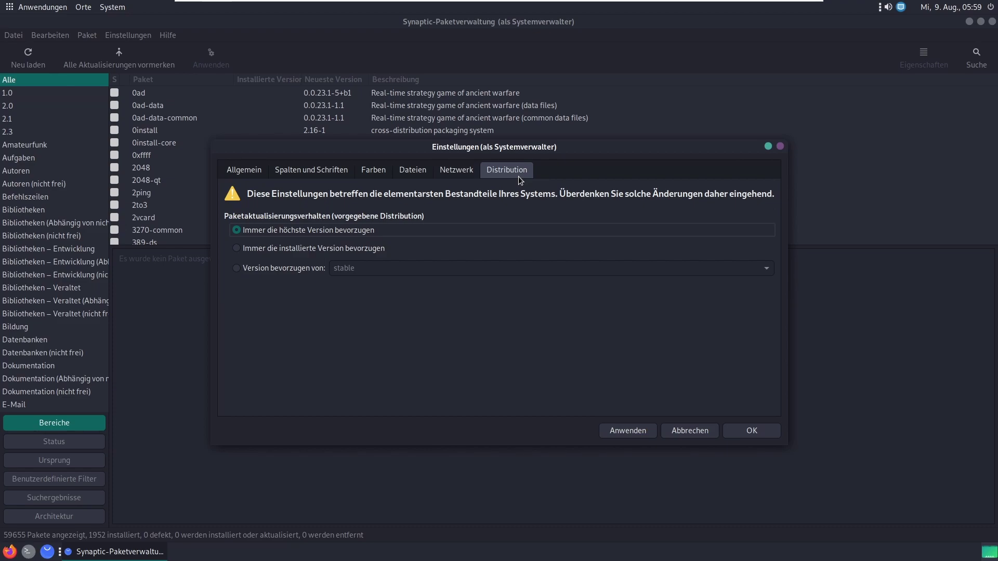
click(414, 177)
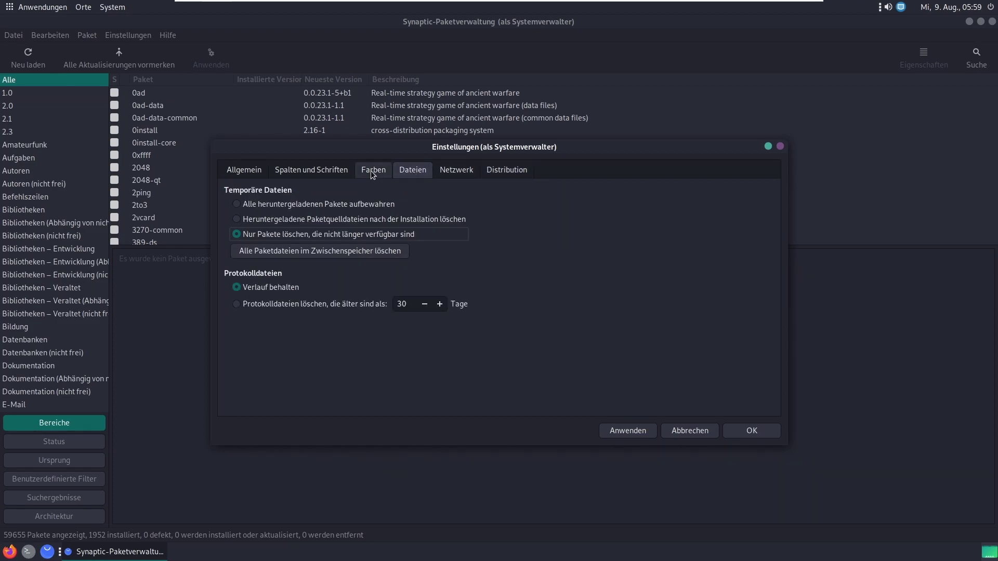
click(374, 173)
click(336, 177)
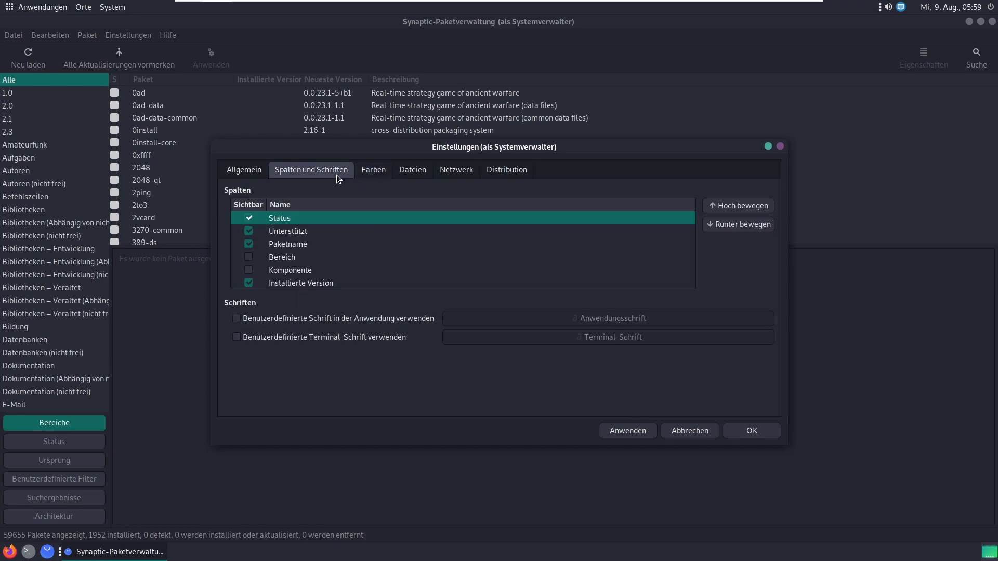
click(235, 176)
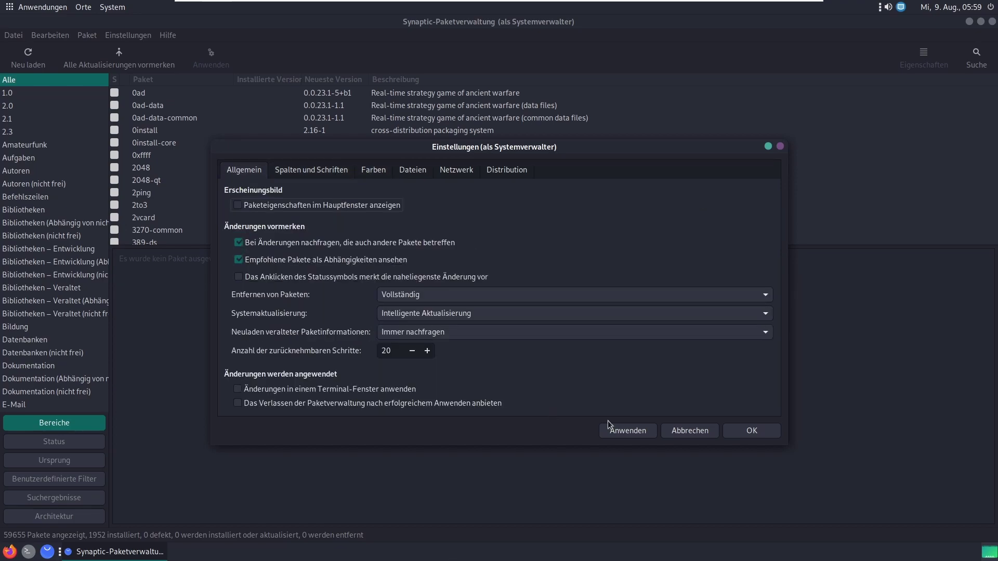
click(690, 430)
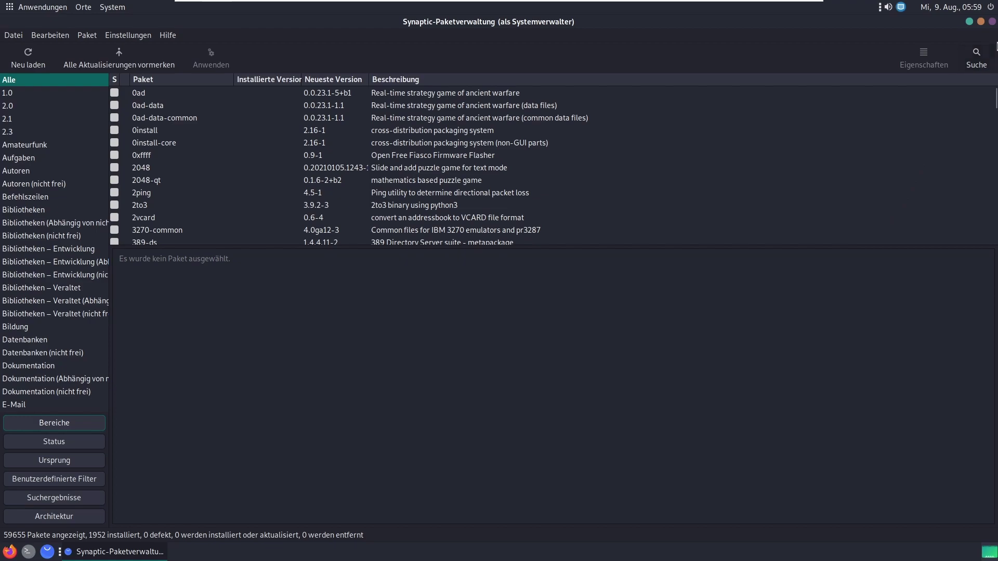
Step: Close Synaptic and bring up the context menu on the empty desktop
click(992, 21)
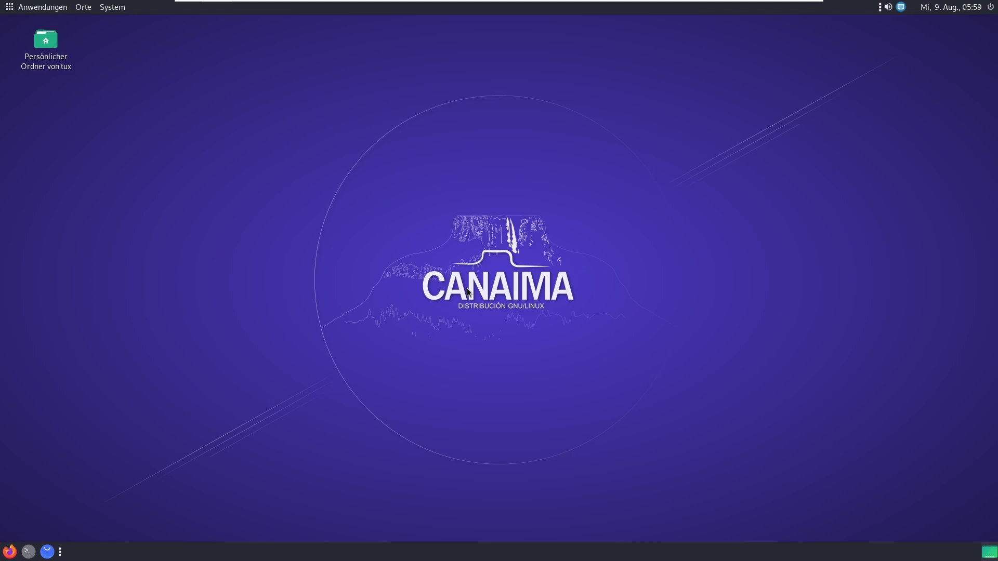
right_click(422, 185)
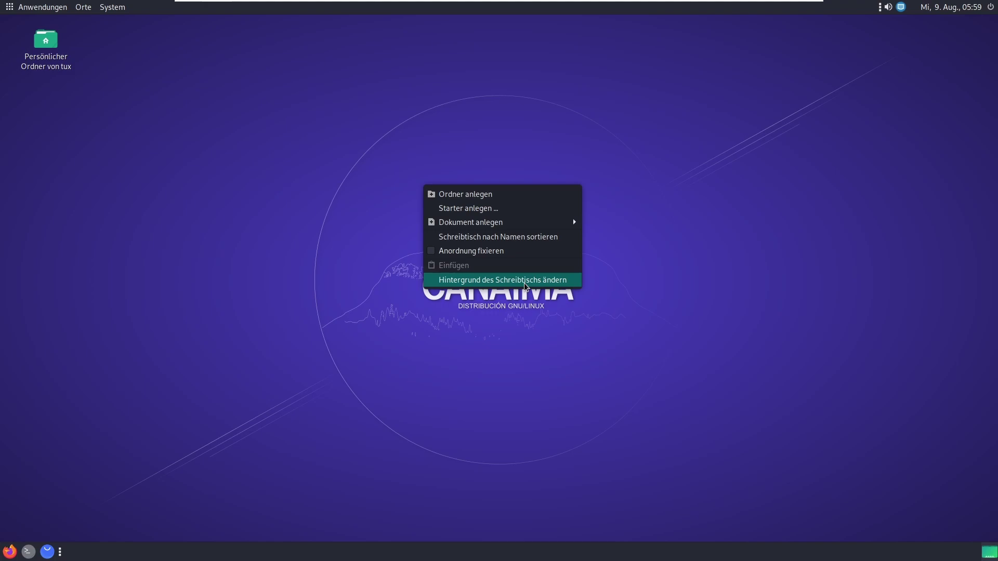
Step: Open the desktop background settings and try the blue-green gradient and grass wallpapers
click(525, 284)
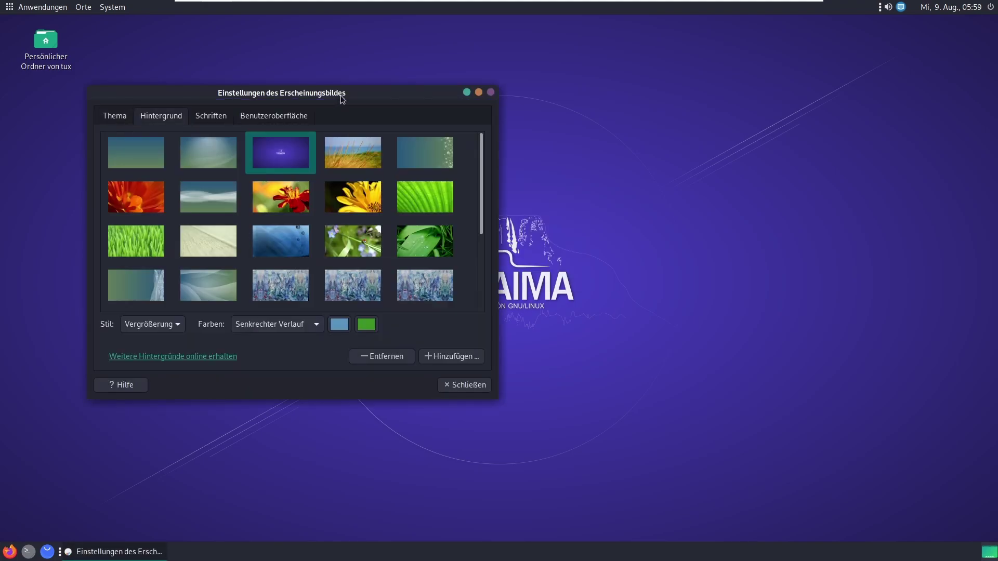
drag(339, 100, 422, 98)
double_click(422, 98)
drag(421, 29, 491, 158)
click(348, 185)
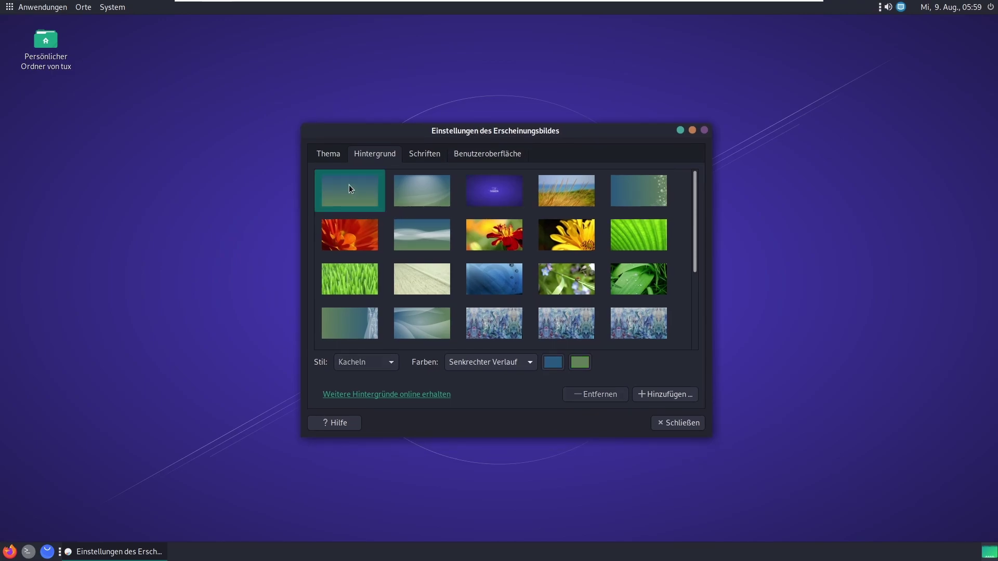
mouse_move(447, 128)
mouse_down()
mouse_move(521, 125)
mouse_move(444, 121)
mouse_up()
click(332, 287)
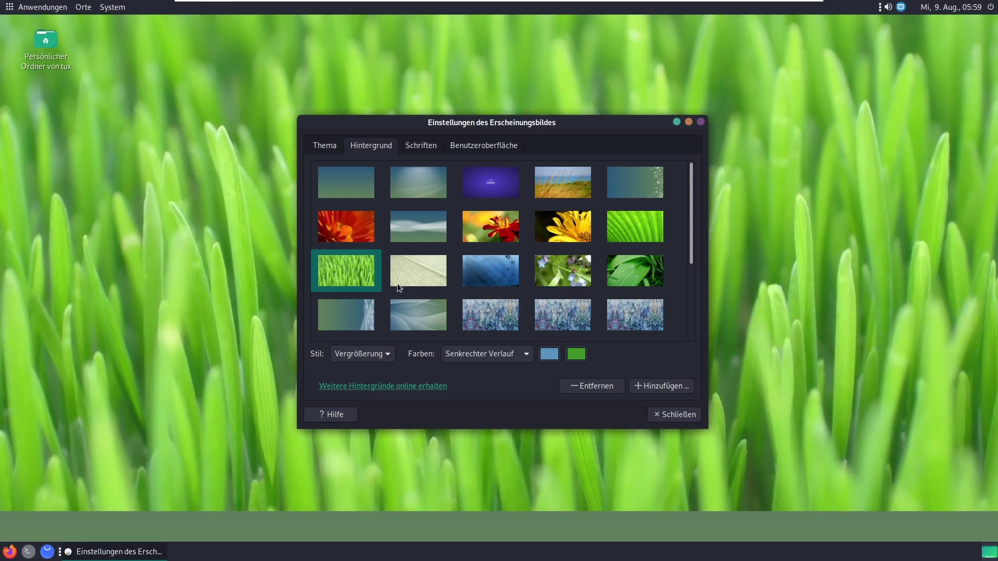
Step: Try the blue painting and MATE logo, settle on the water drop, then open Weitere Hintergründe online erhalten
click(584, 304)
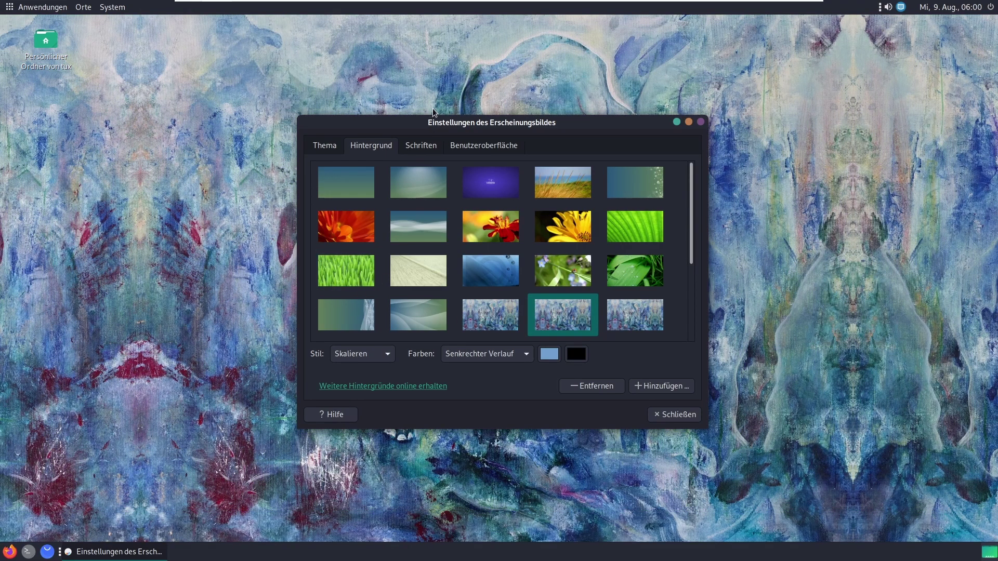
drag(433, 119, 518, 96)
scroll(732, 253, down, 5)
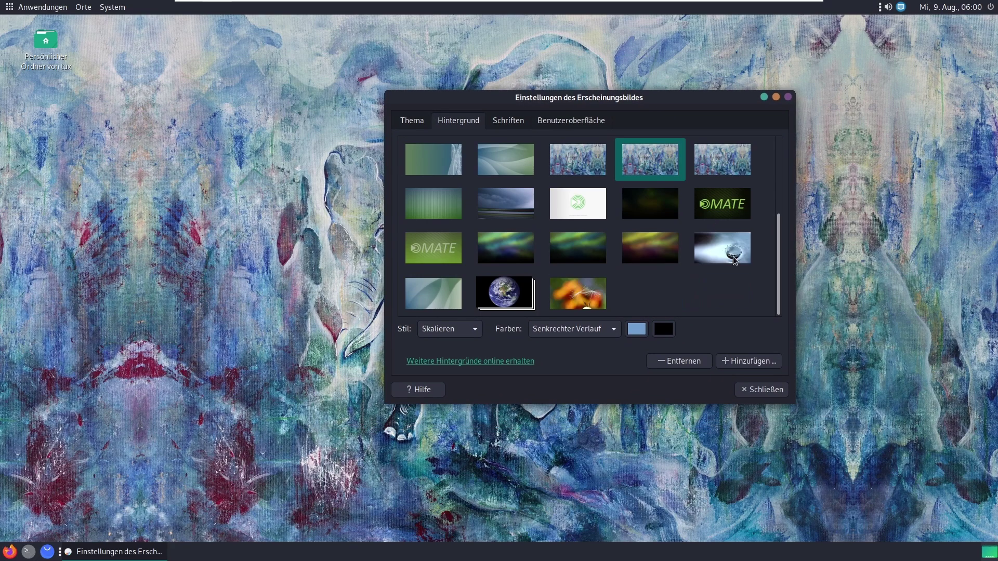
click(721, 207)
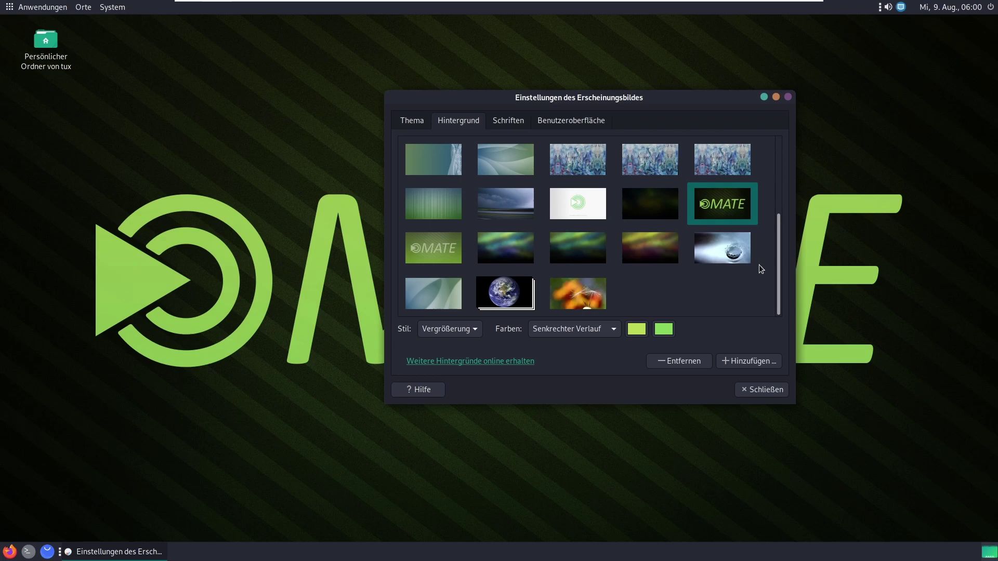
click(747, 248)
drag(602, 94, 606, 50)
click(514, 318)
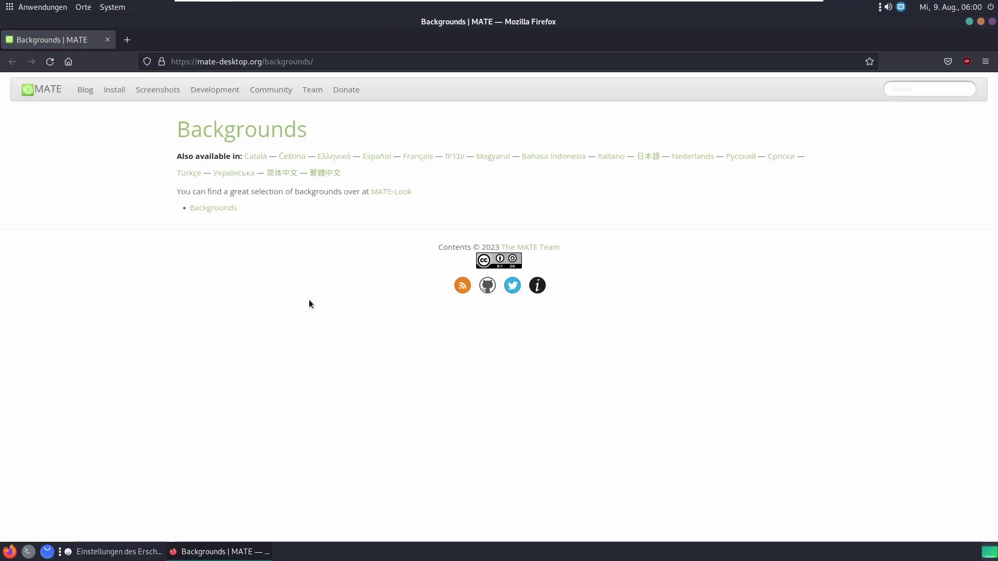
Step: Go to the MATE-Look wallpapers and search the categories for windows, then macos
click(221, 209)
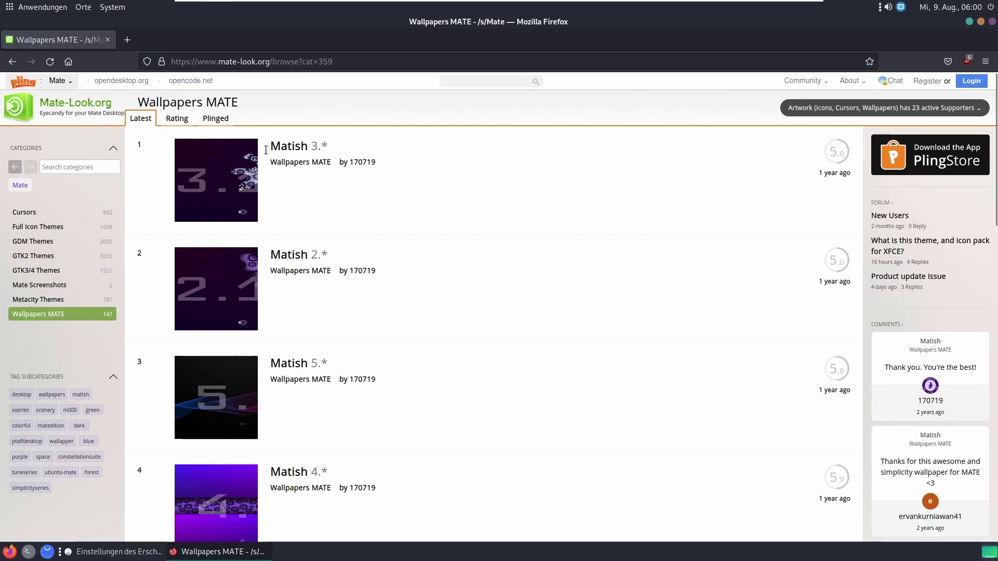
click(77, 168)
text(windows)
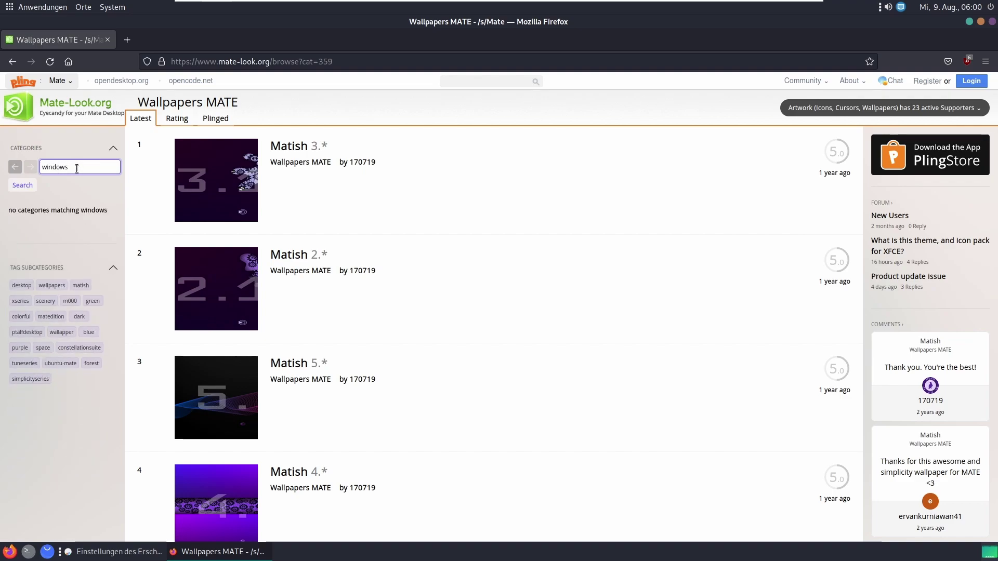
double_click(77, 167)
click(27, 189)
double_click(101, 168)
text(macos)
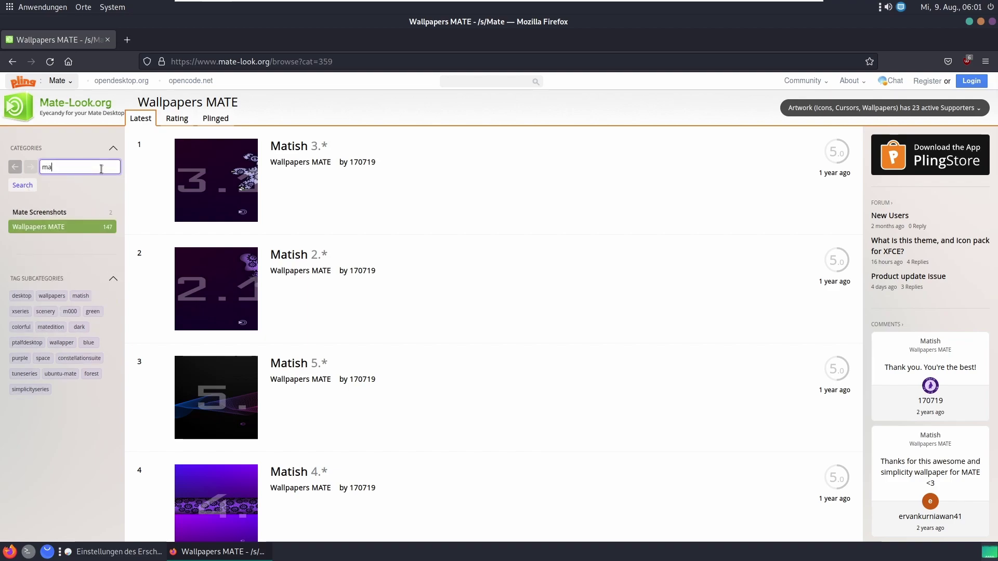
key(BackSpace)
key(BackSpace)
key(BackSpace)
key(BackSpace)
key(BackSpace)
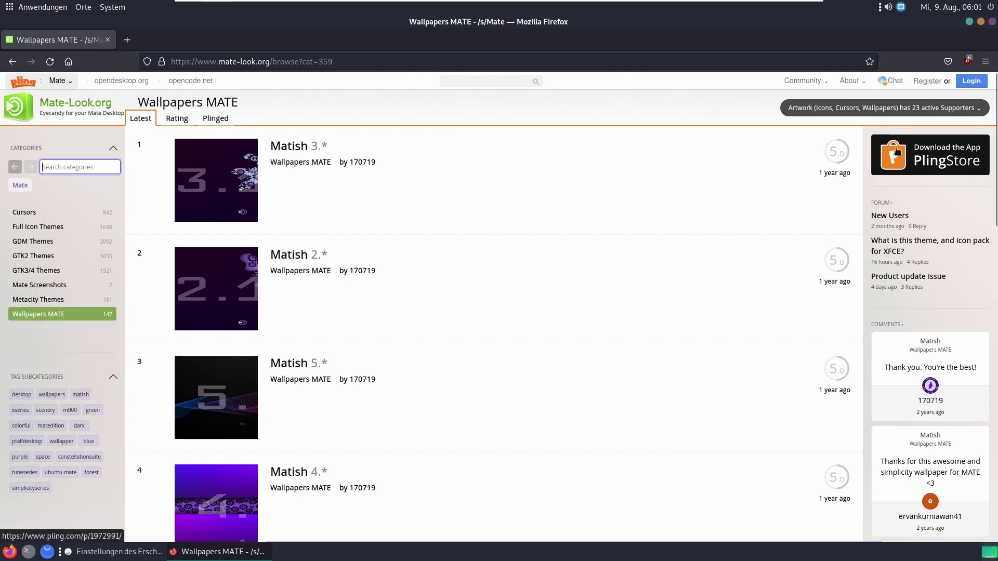
Step: Scroll through the Wallpapers MATE listing, return to the top, and close Firefox
drag(993, 120, 993, 349)
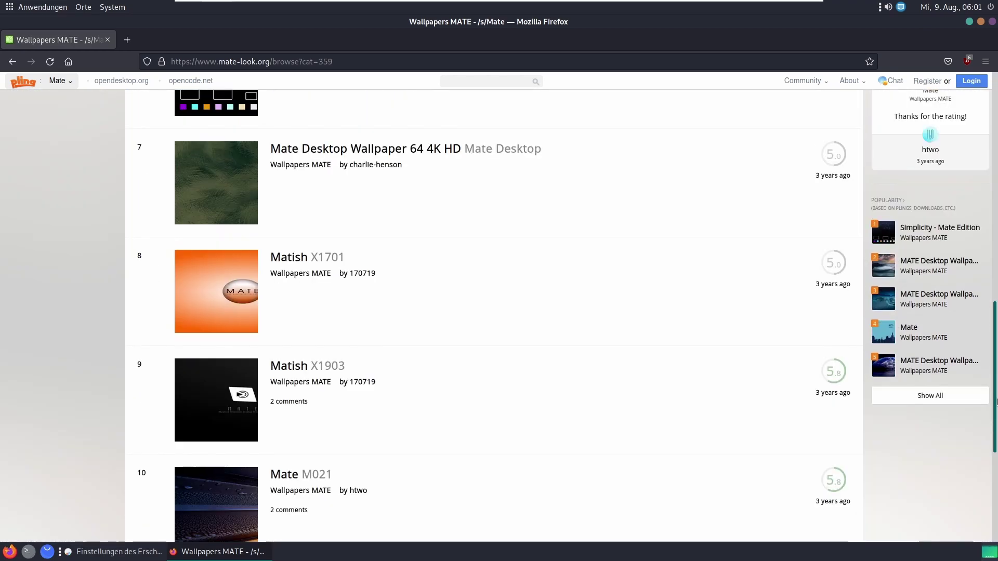
key(Home)
click(992, 21)
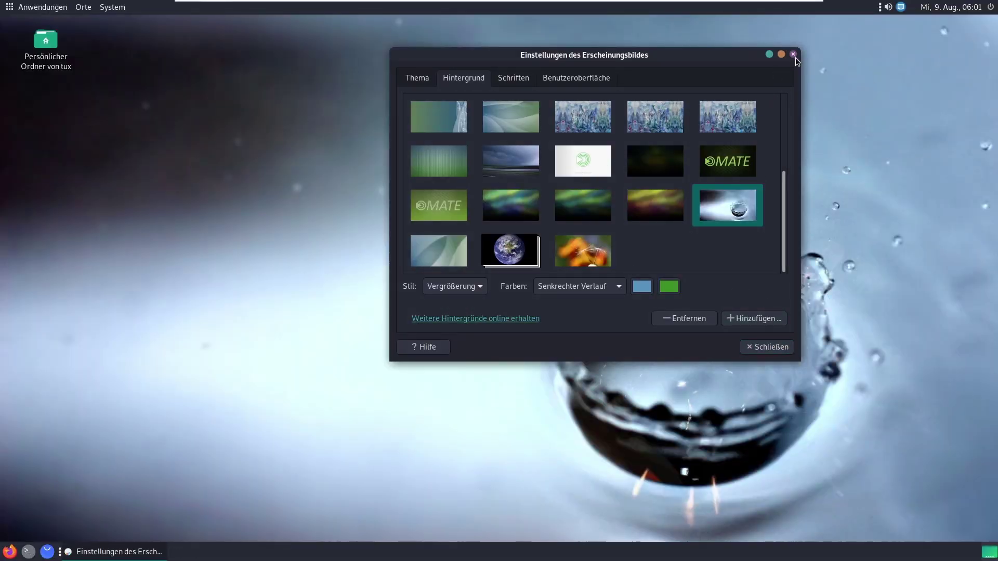
Step: Try the Canaima-Claro, GreenLaguna, Green-Submarine and Hoher Kontrast themes, then apply Canaima-Oscuro
click(431, 80)
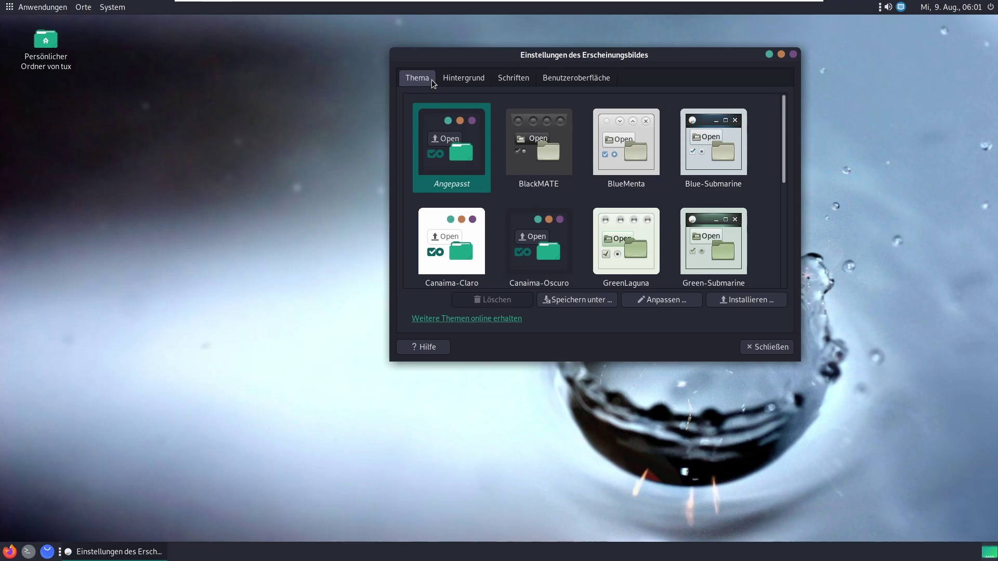
click(436, 265)
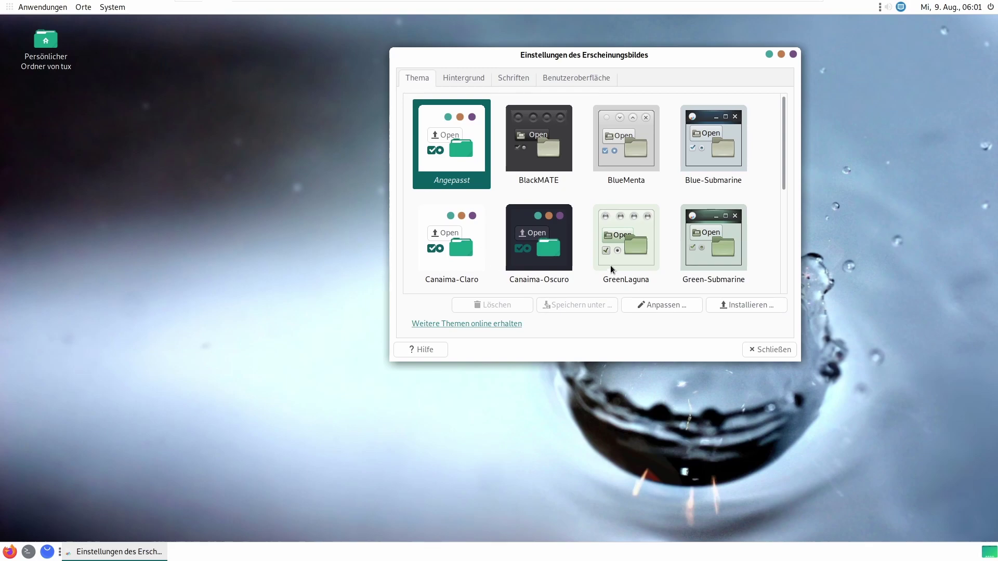
click(611, 269)
click(709, 231)
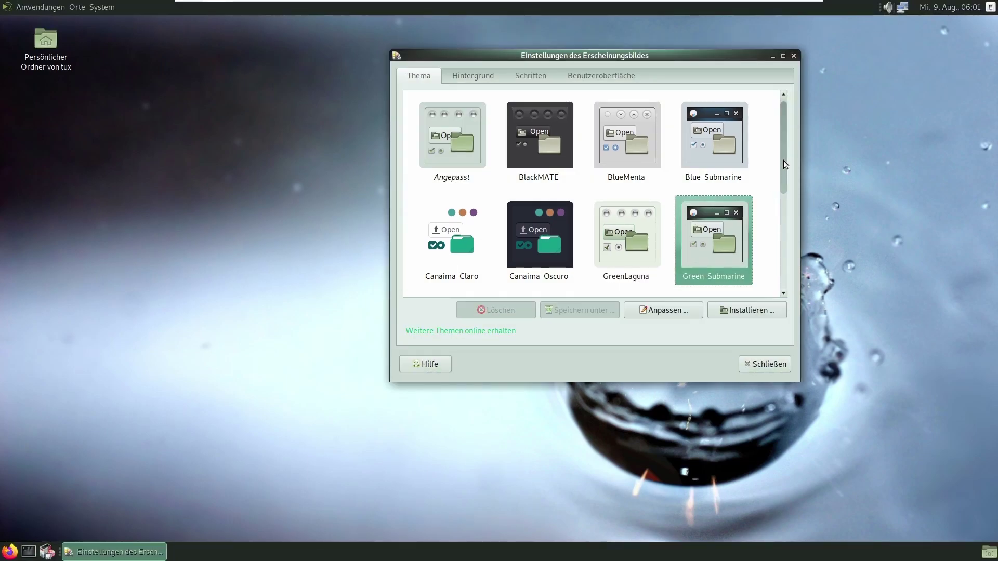
drag(784, 161, 799, 254)
click(541, 124)
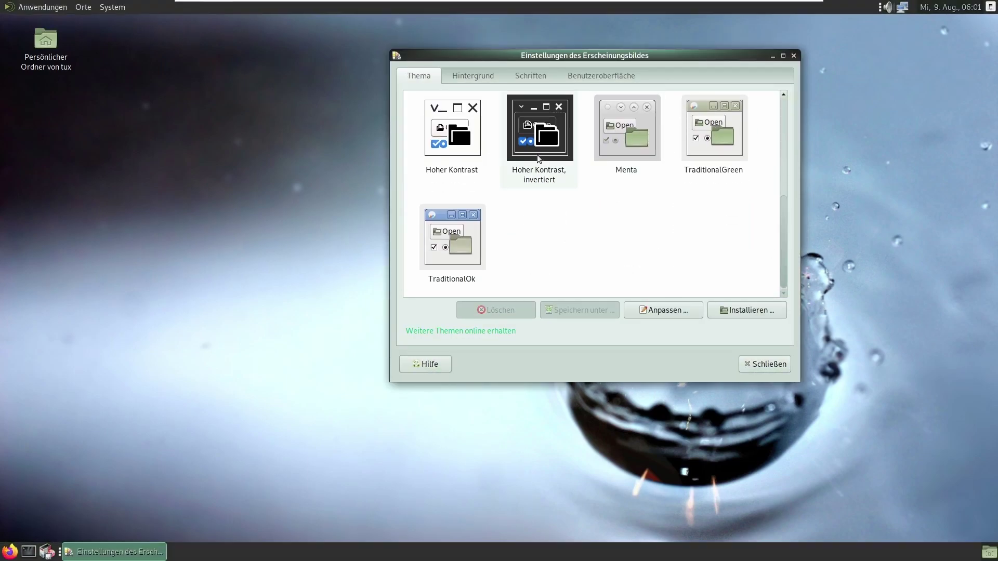
drag(780, 157, 785, 291)
click(451, 136)
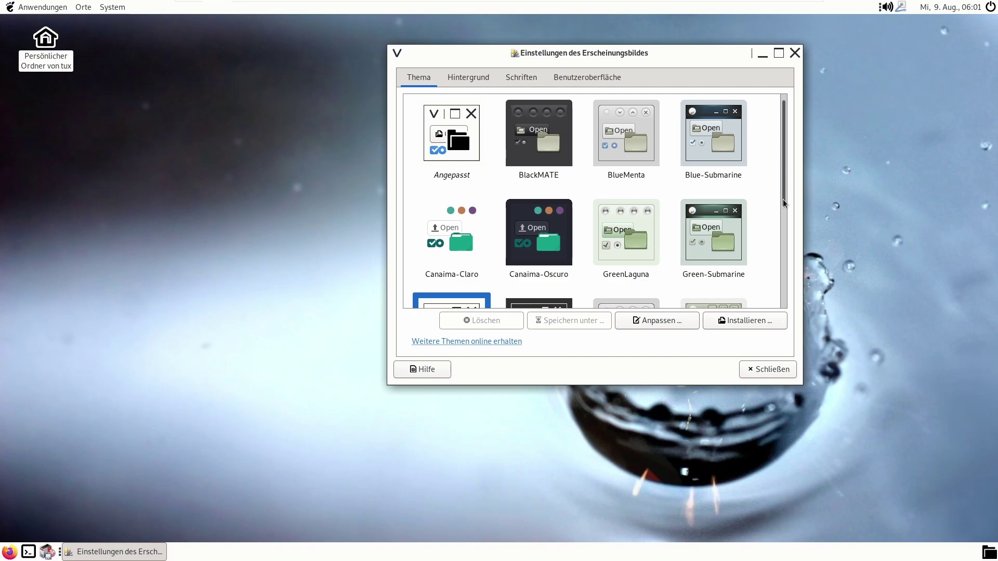
click(563, 248)
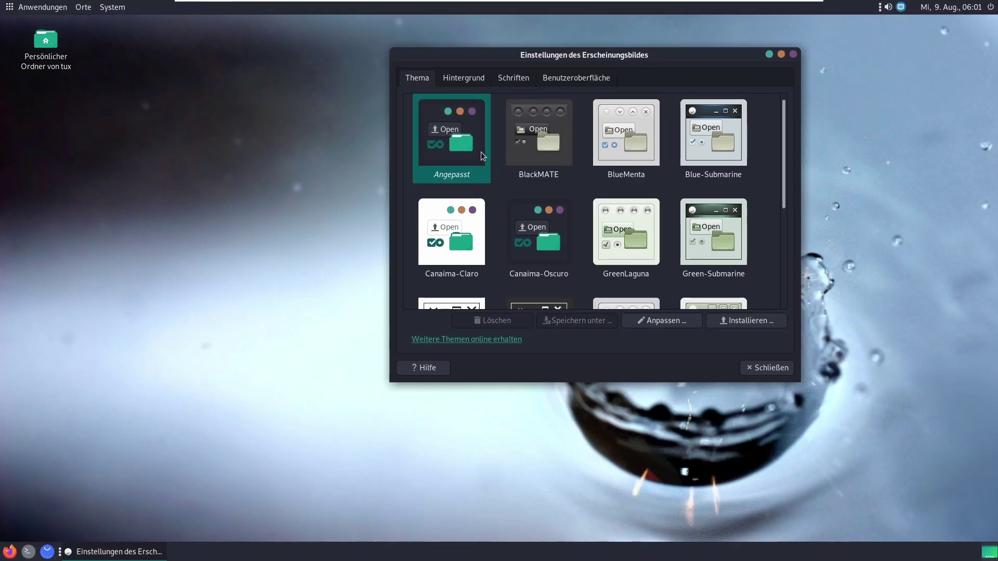
Step: Customise the theme to use the MATE cursor at a large size, then close the customisation dialog
click(656, 322)
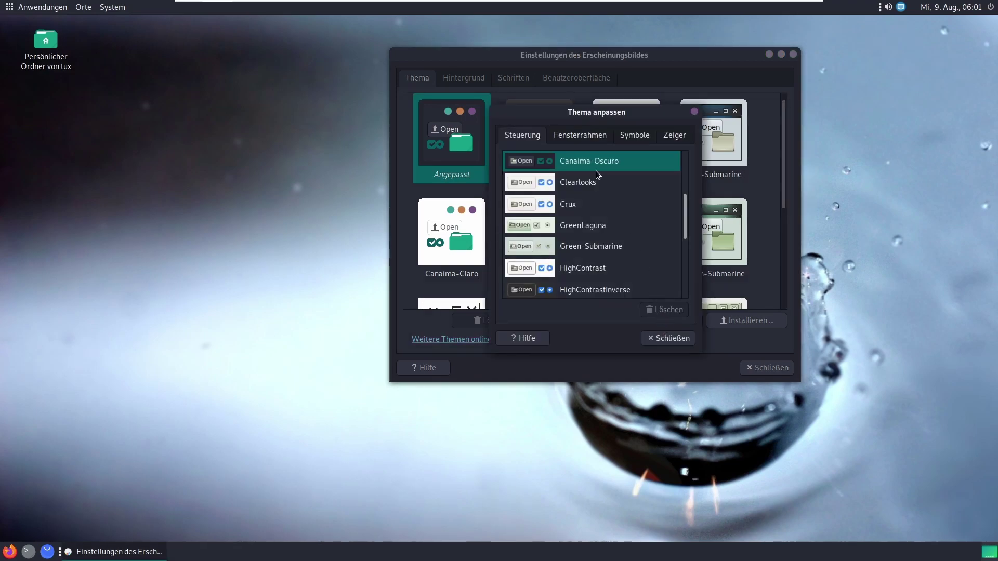
click(588, 139)
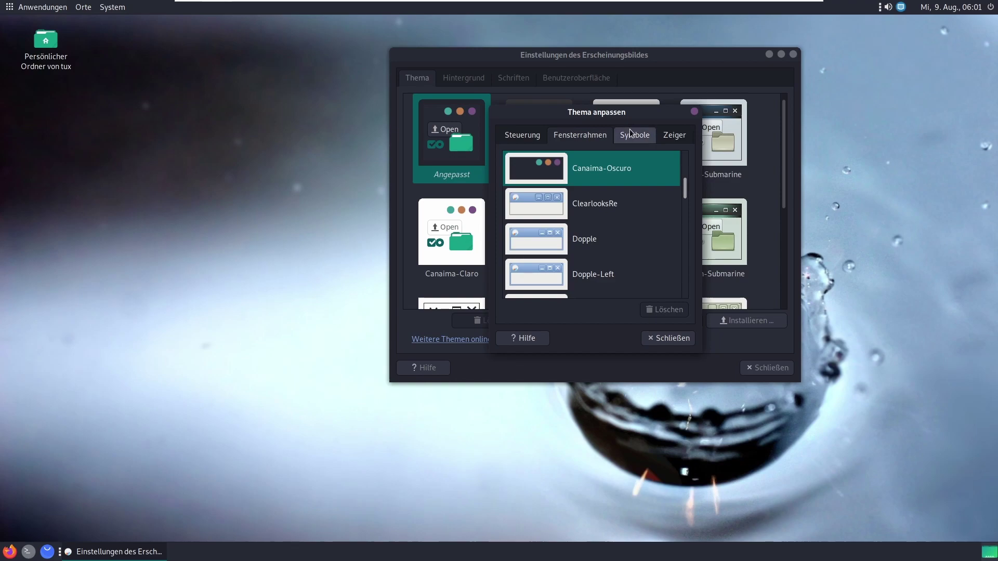
click(629, 134)
click(675, 136)
click(556, 195)
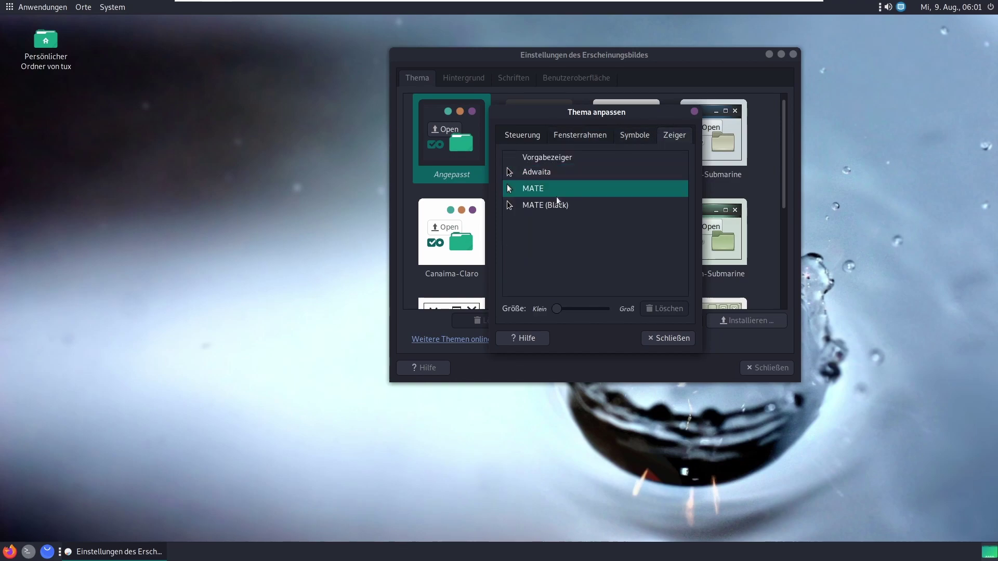
drag(557, 309, 575, 320)
click(656, 339)
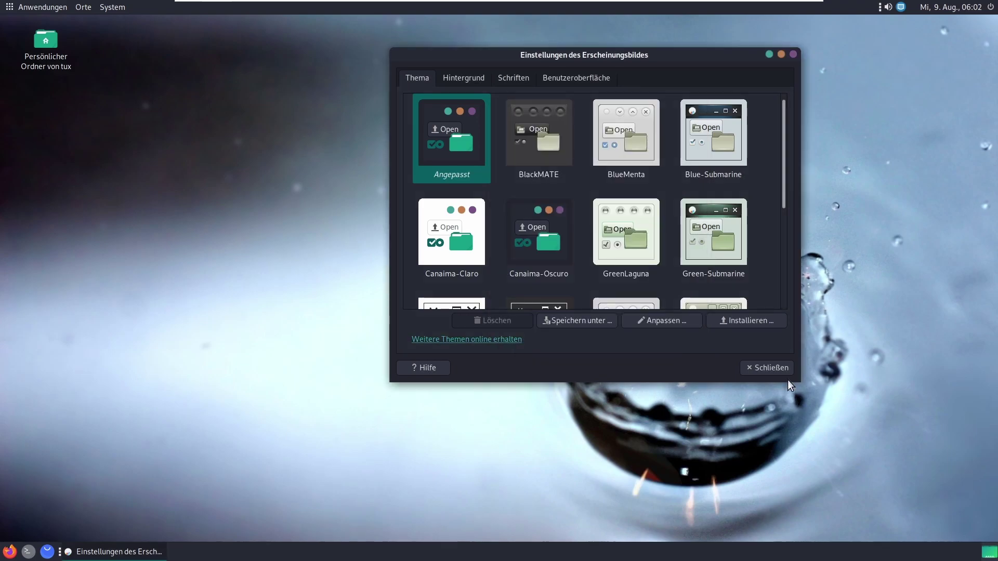
Step: Look over the Schriften and Benutzeroberfläche settings, then close Appearance Preferences
click(516, 78)
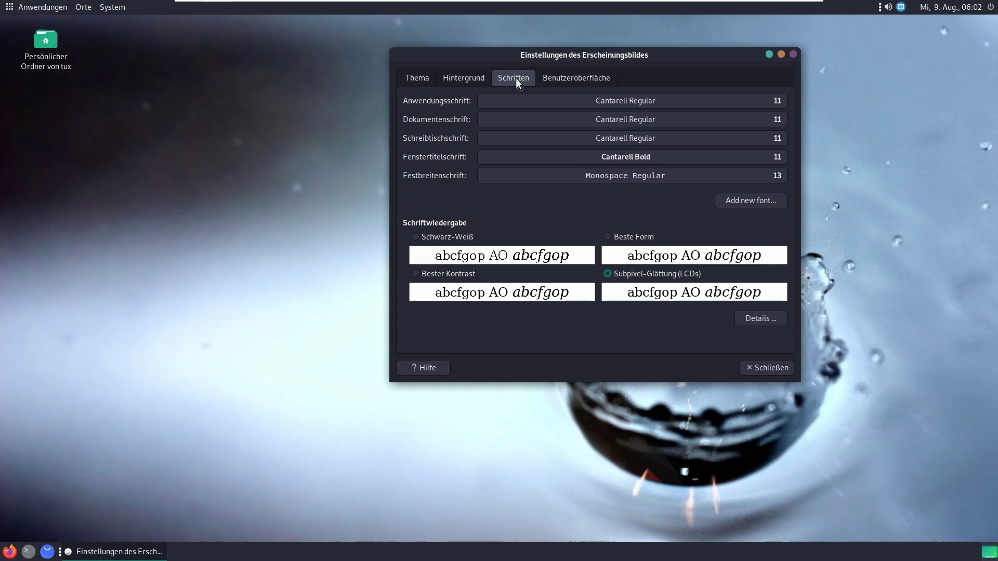
click(548, 80)
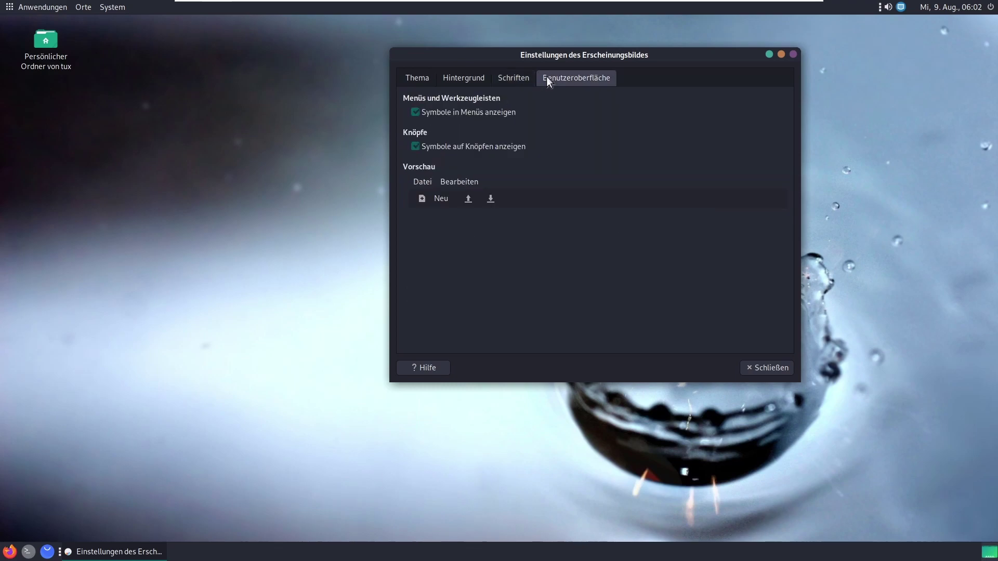
click(781, 369)
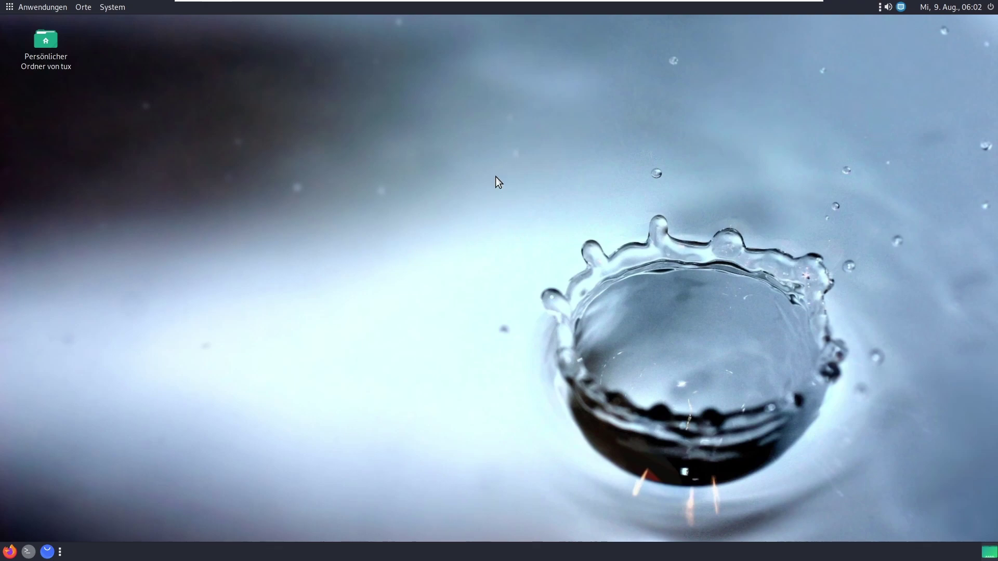
Step: Open Zeit- und Datumsverwaltung from System > Einstellungen > Hardware and reposition its window
click(111, 8)
mouse_move(113, 29)
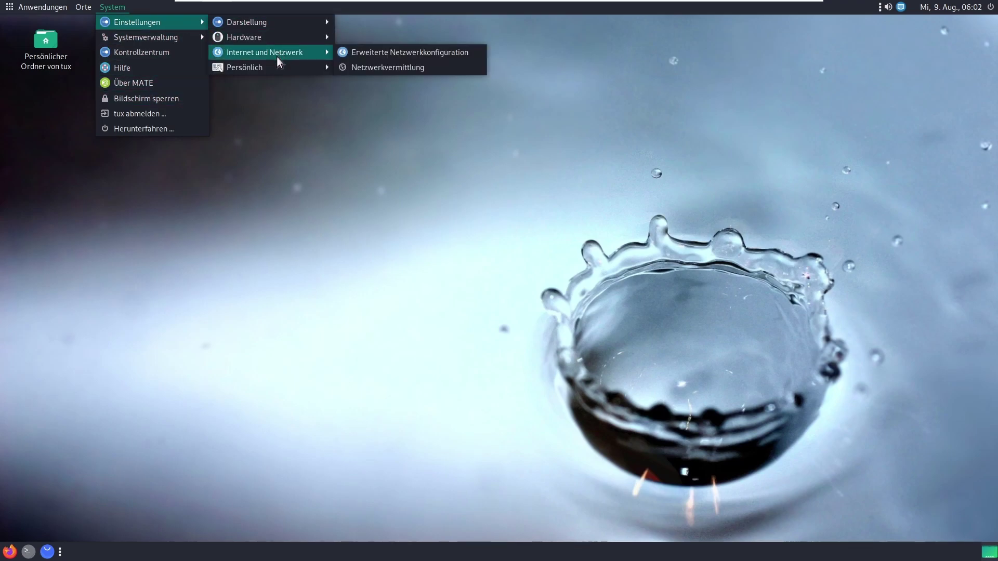
mouse_move(270, 63)
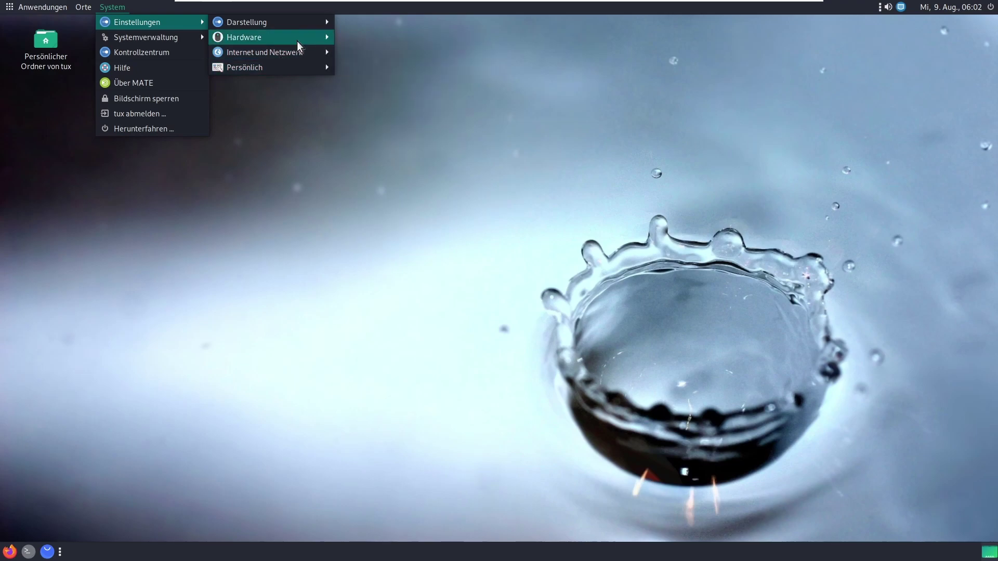
mouse_move(298, 42)
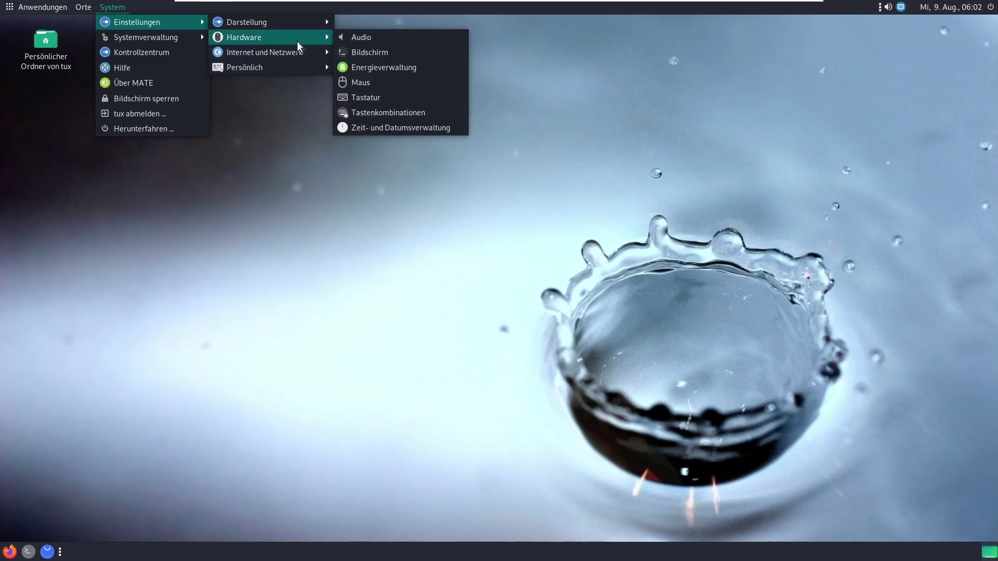
click(397, 126)
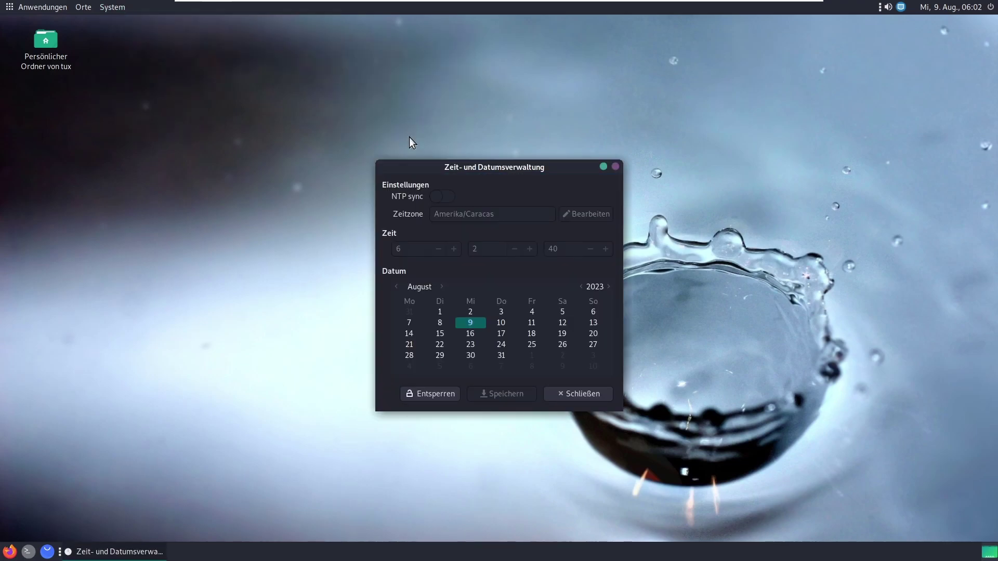
drag(444, 167, 432, 126)
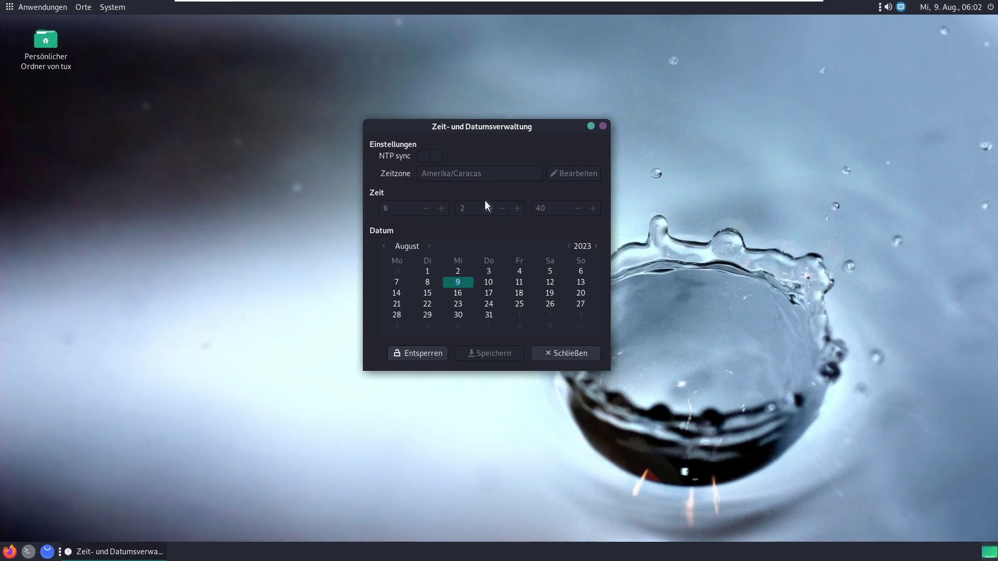
Step: Unlock the time settings with the account password and try enabling NTP sync, dismissing the error
click(422, 359)
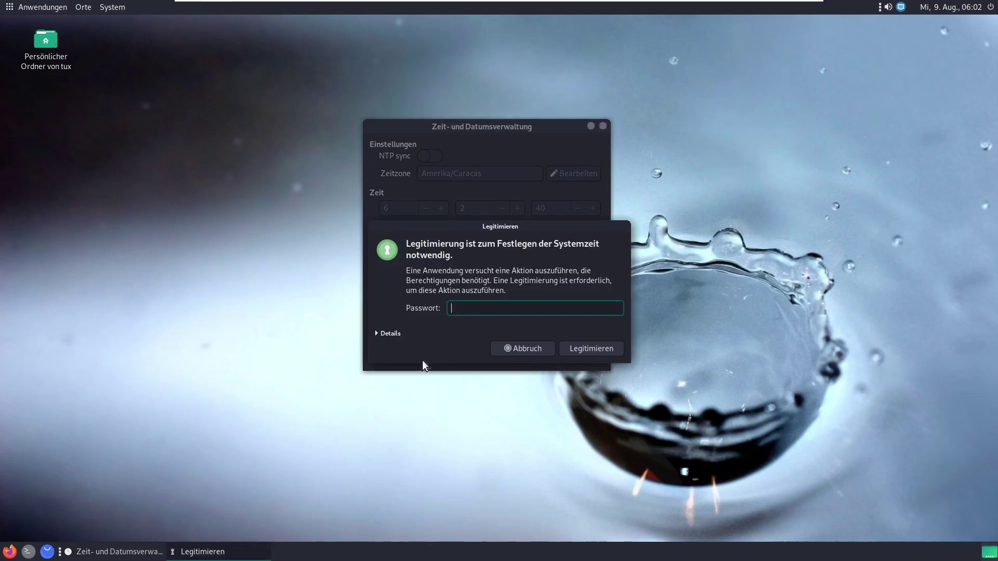
text(a******)
key(Return)
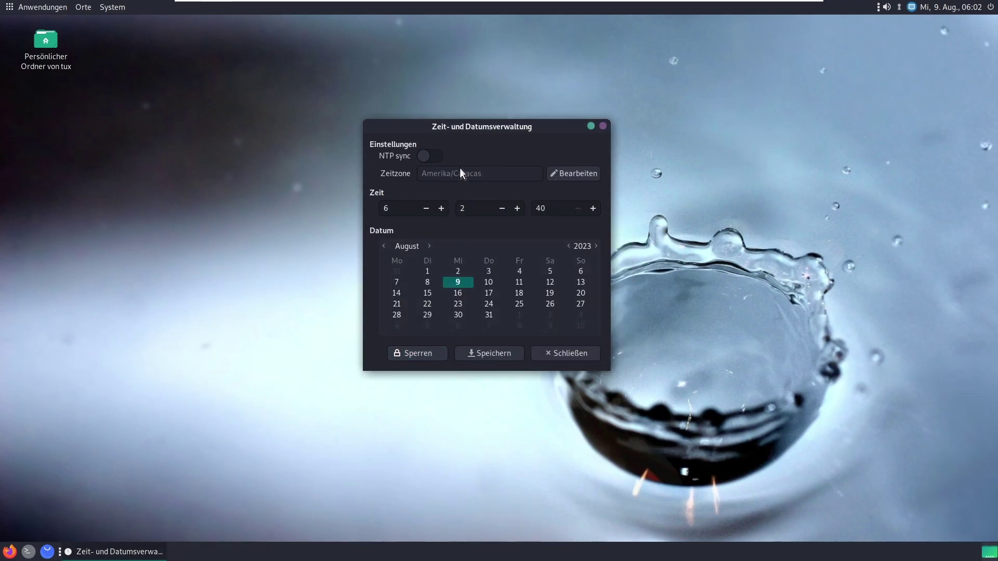
click(424, 155)
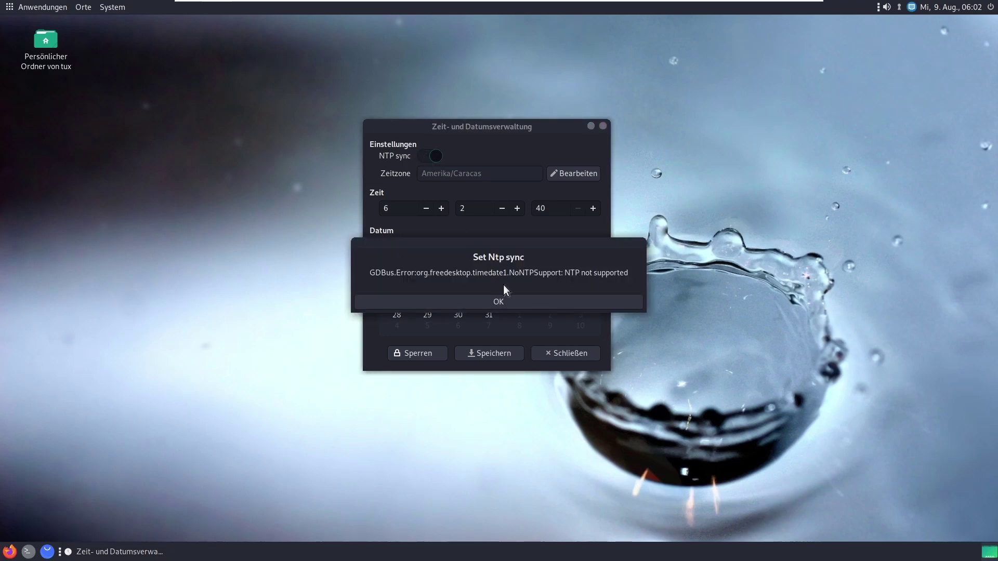
click(493, 301)
Step: Change the time zone to Europa/Berlin by searching for Berlin and confirming
click(576, 174)
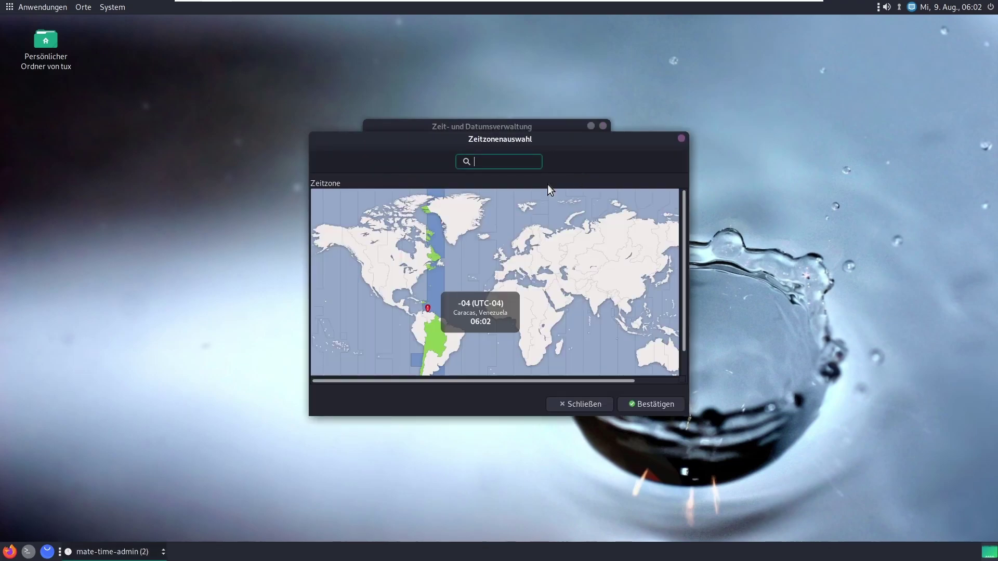
text(berlin)
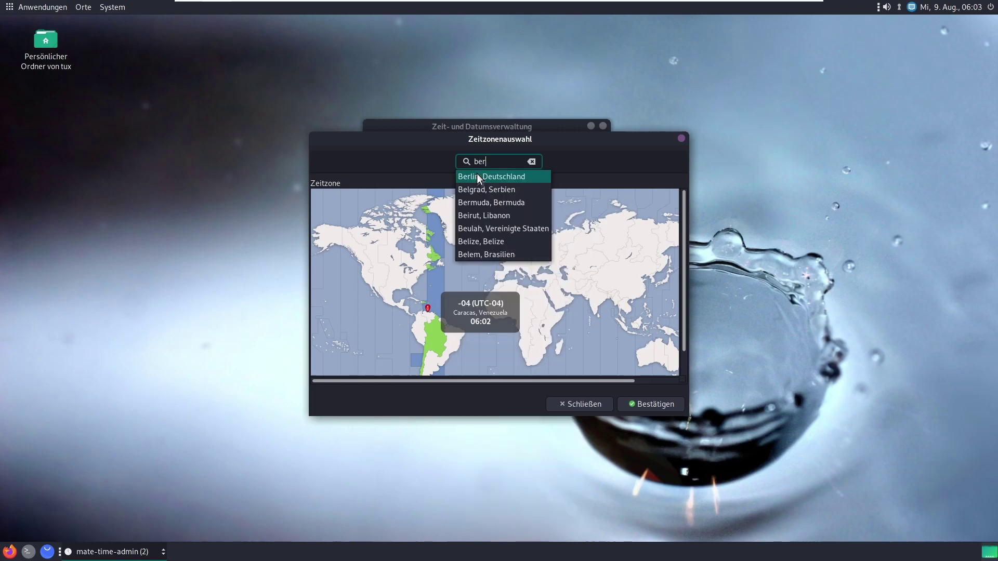
click(477, 177)
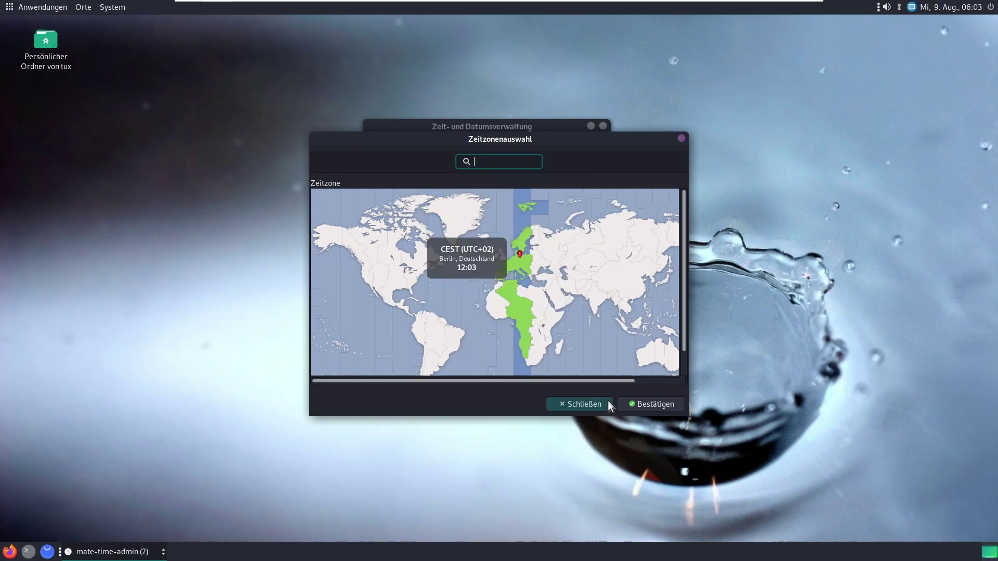
click(644, 403)
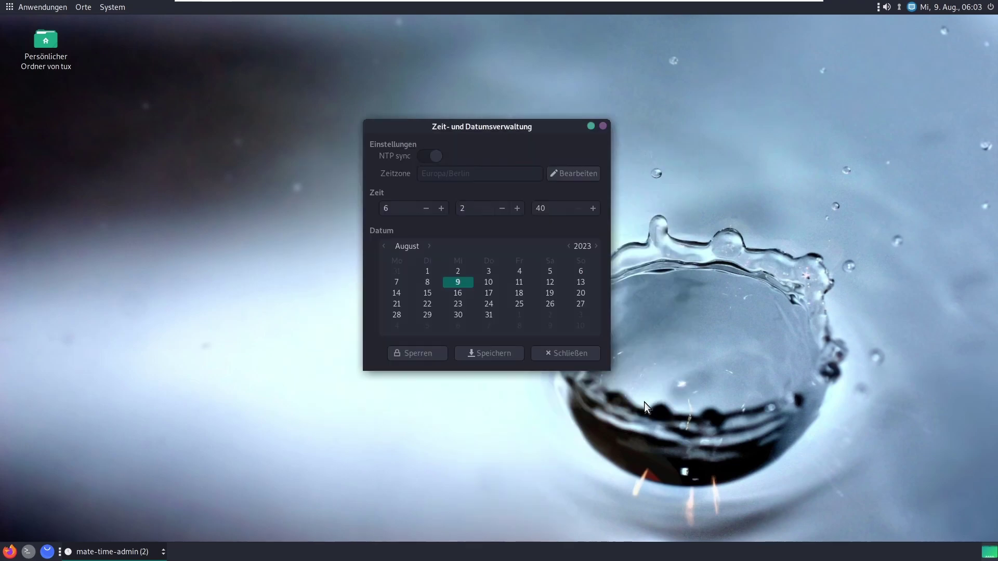
Step: Retry NTP sync, dismiss the error, and reconfirm the Berlin time zone
click(441, 156)
click(520, 302)
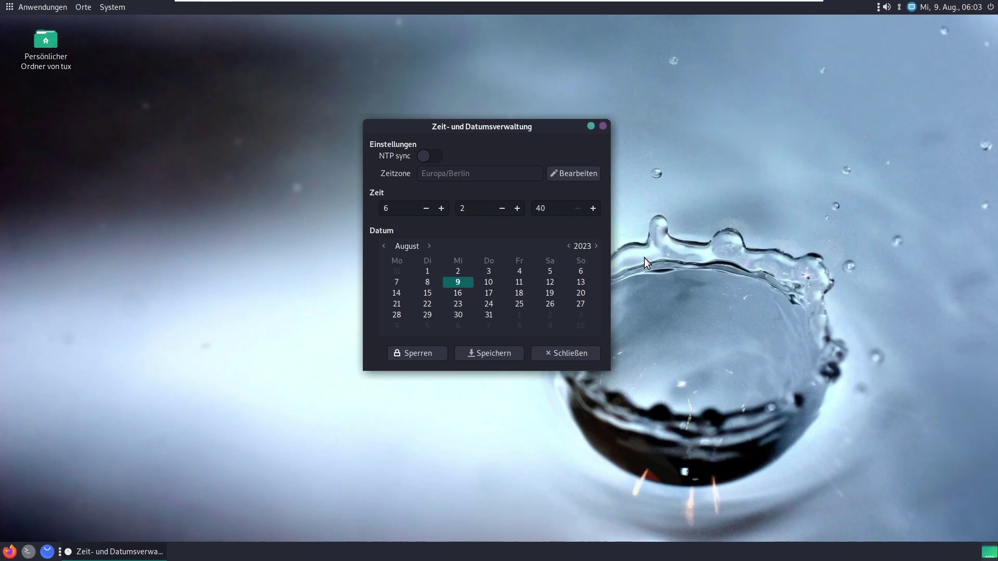
click(581, 175)
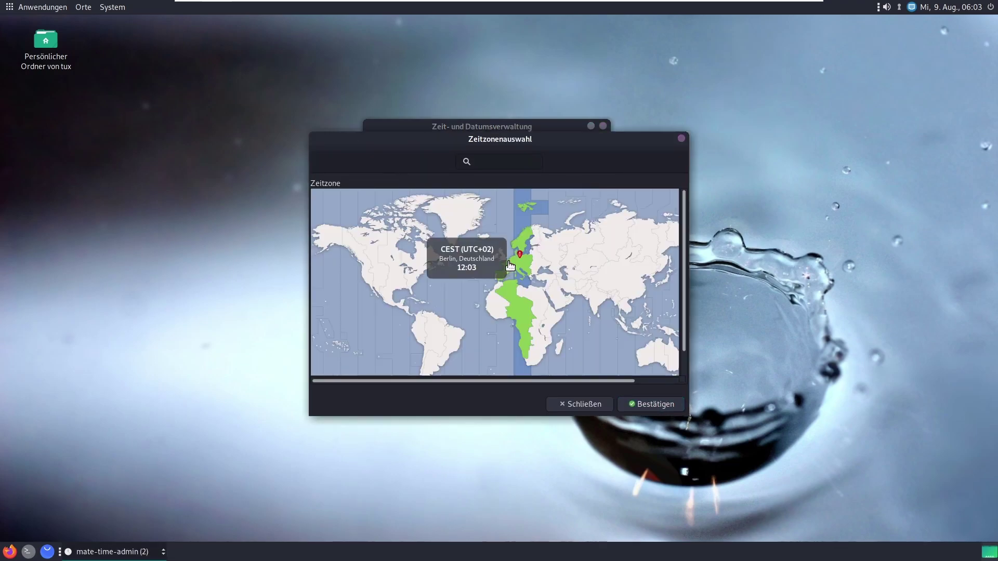
click(645, 409)
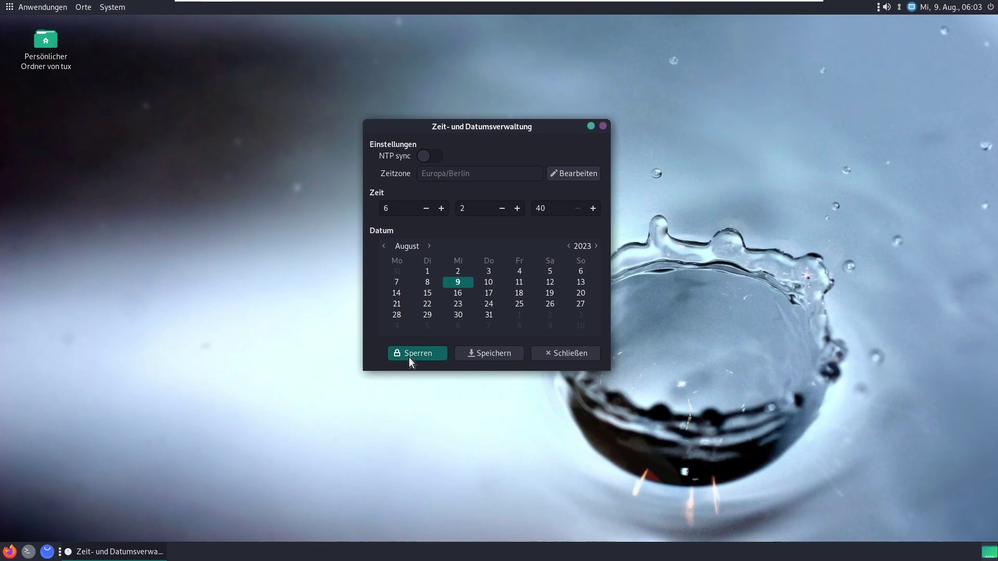
drag(528, 137, 540, 132)
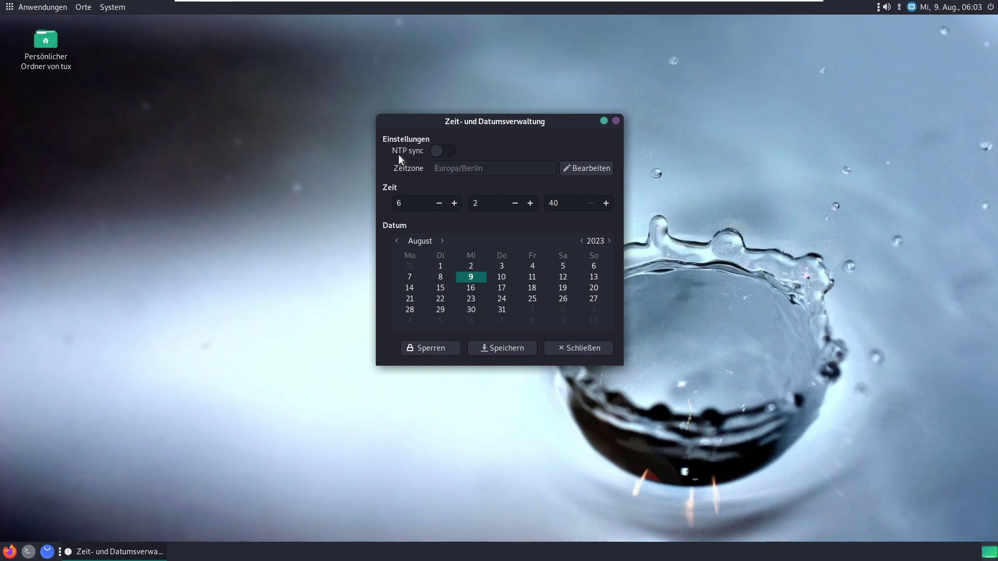
Step: Retry NTP sync, dismiss the not-supported error, lock the settings and close the window
click(435, 150)
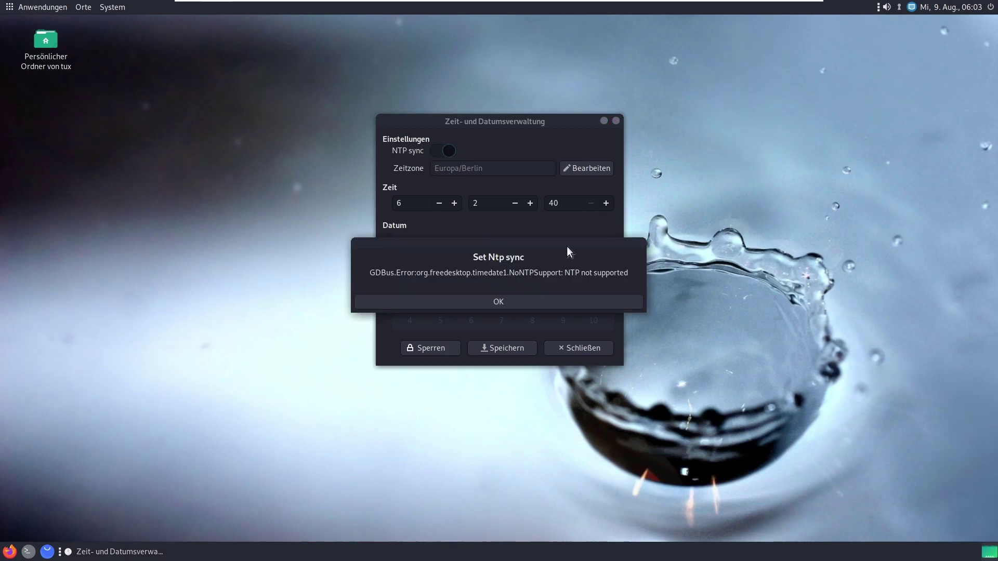
click(457, 303)
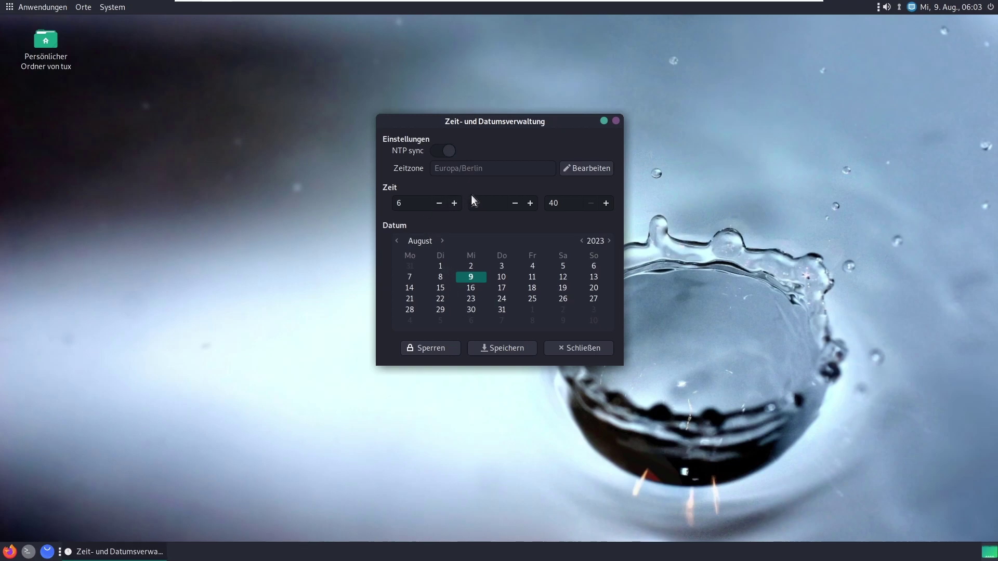
click(432, 350)
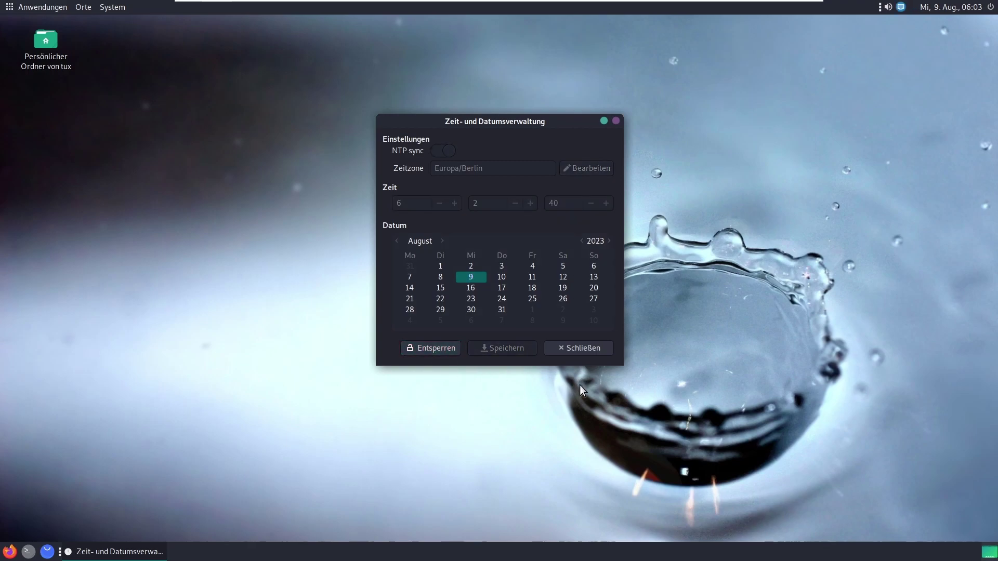
click(598, 352)
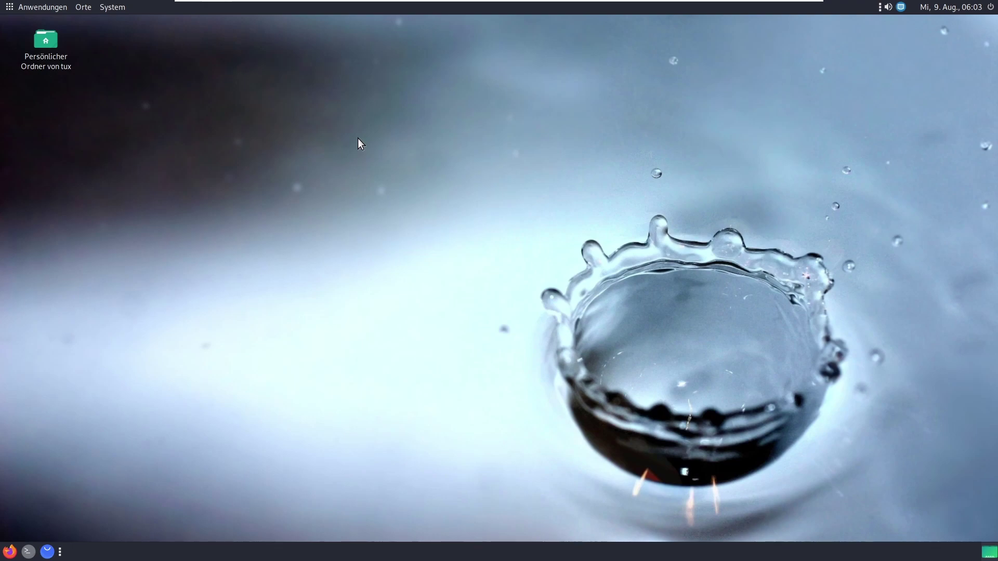
Step: Browse the System menu, then restore the minimized Kontrollzentrum from the bottom taskbar
click(115, 11)
mouse_move(144, 21)
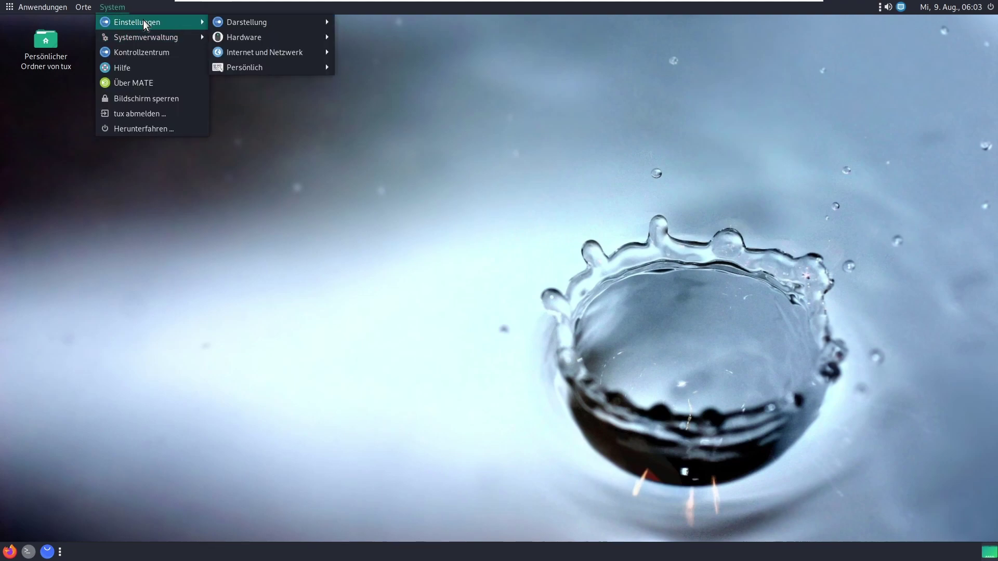
mouse_move(287, 64)
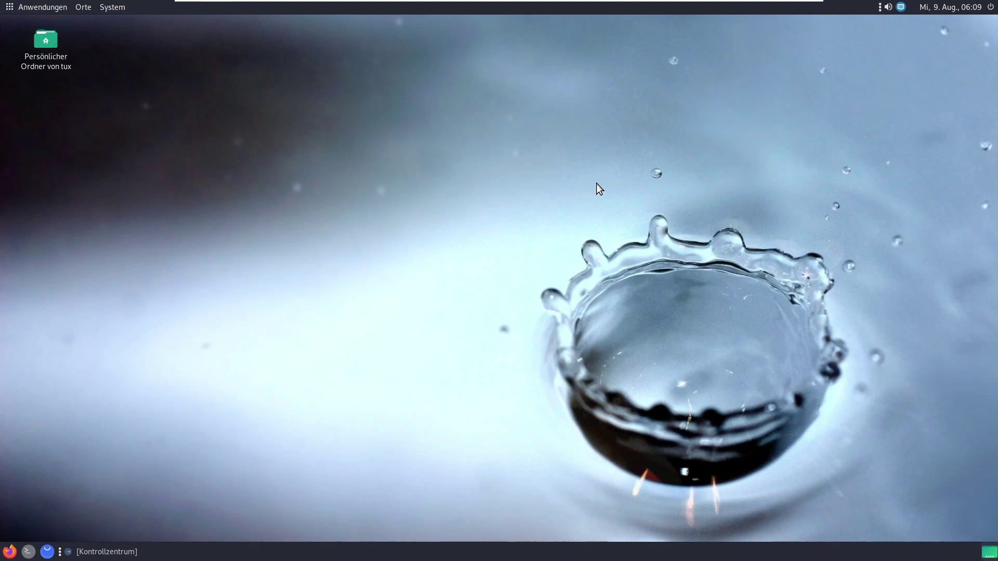
click(88, 552)
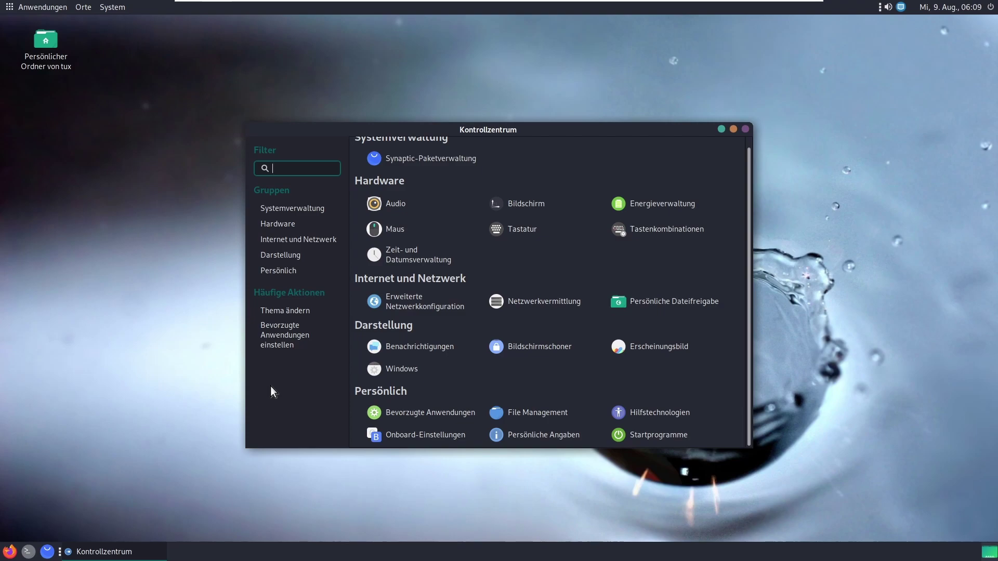
text(benutz)
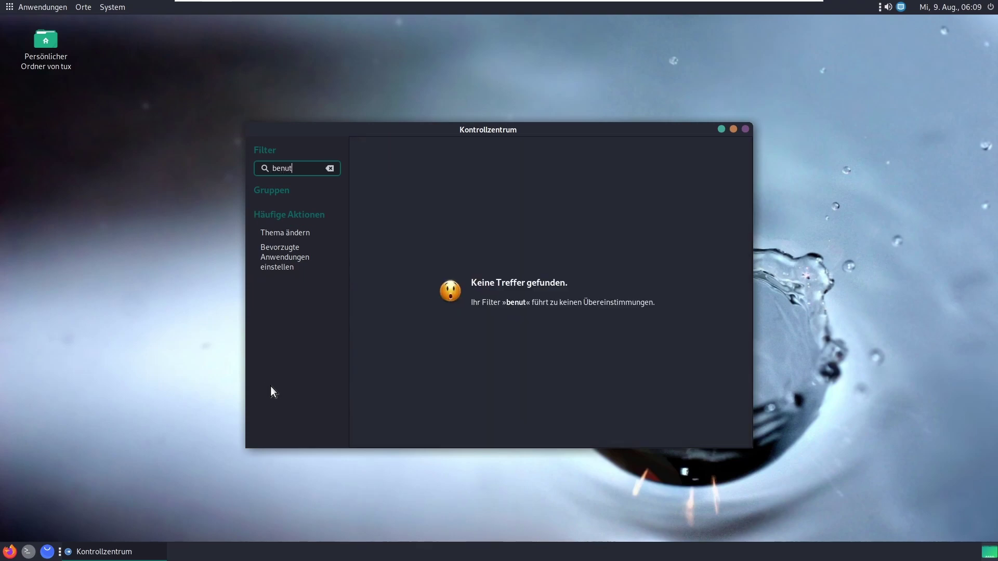
key(BackSpace)
key(BackSpace)
key(BackSpace)
key(BackSpace)
key(BackSpace)
key(BackSpace)
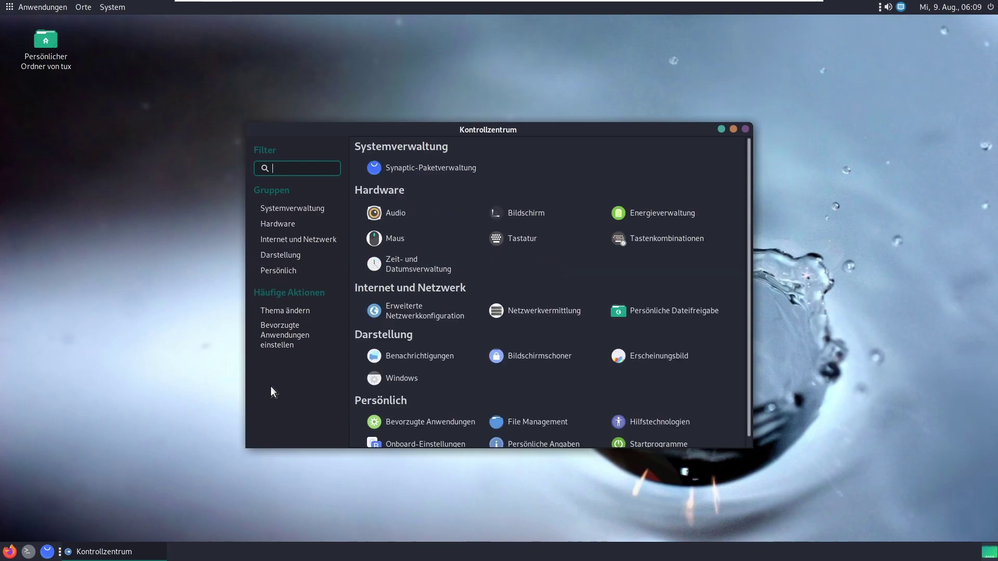
text(Maus w)
key(BackSpace)
key(BackSpace)
key(BackSpace)
key(BackSpace)
key(BackSpace)
key(BackSpace)
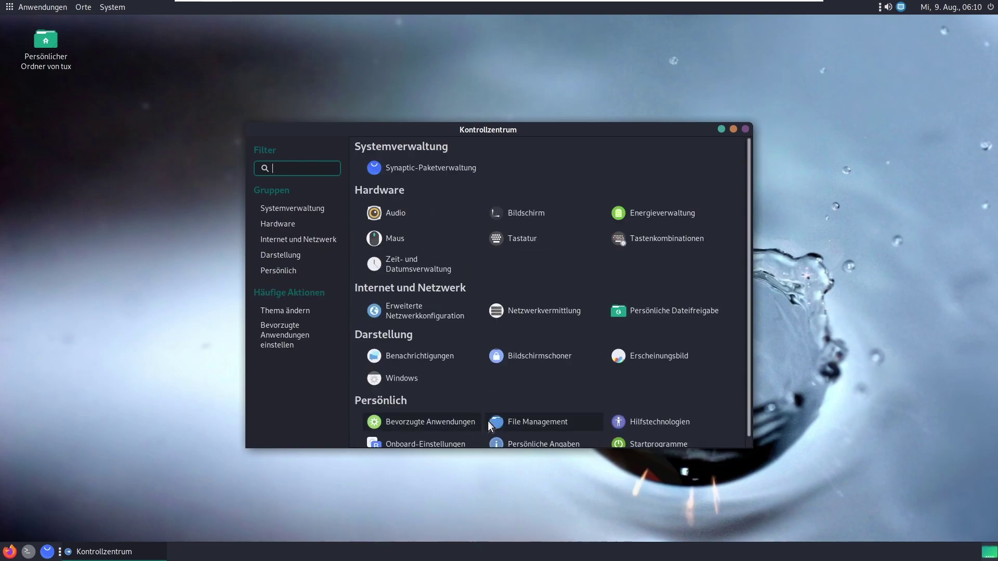
click(551, 439)
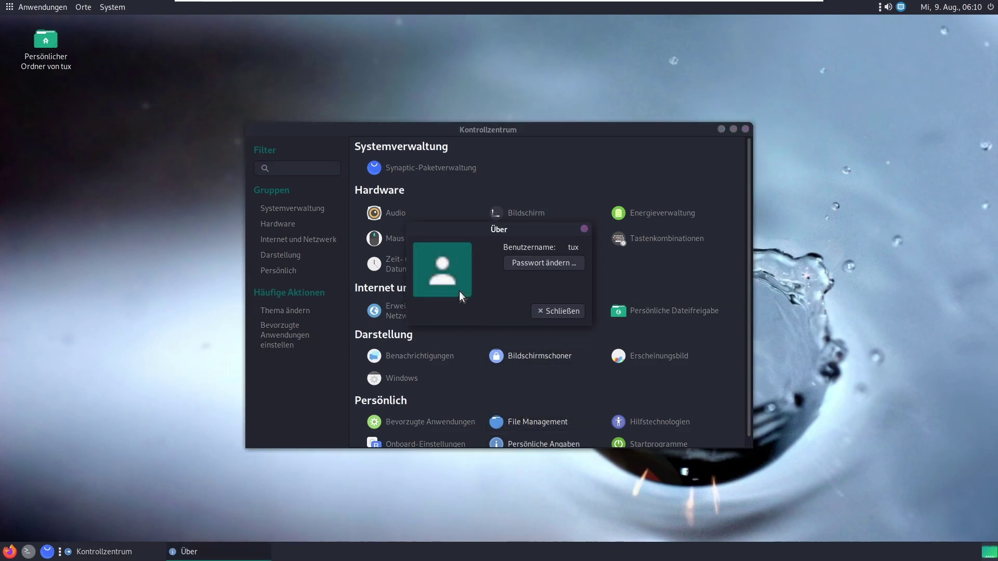
click(460, 291)
click(659, 457)
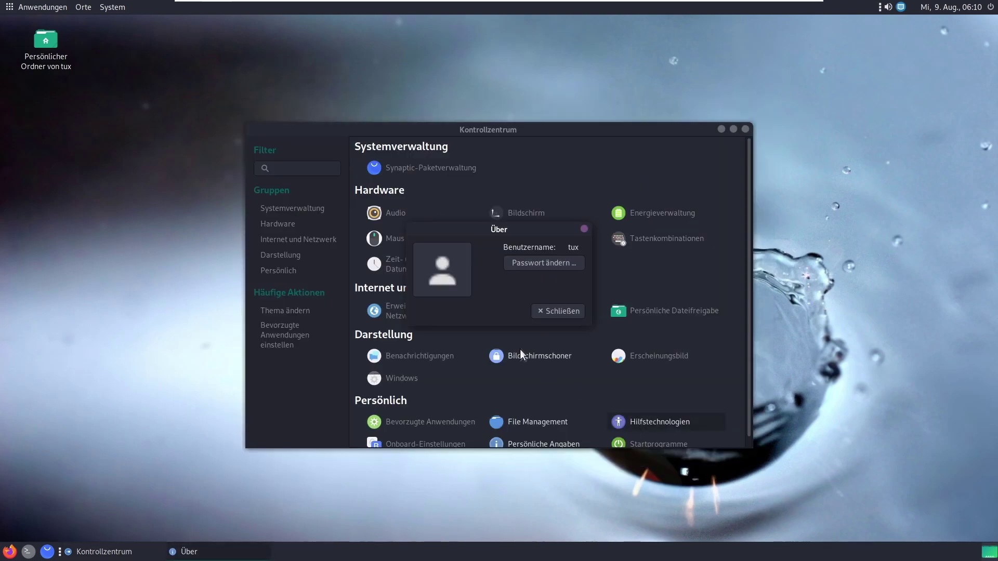
click(534, 262)
key(Escape)
key(Escape)
scroll(750, 255, down, 1)
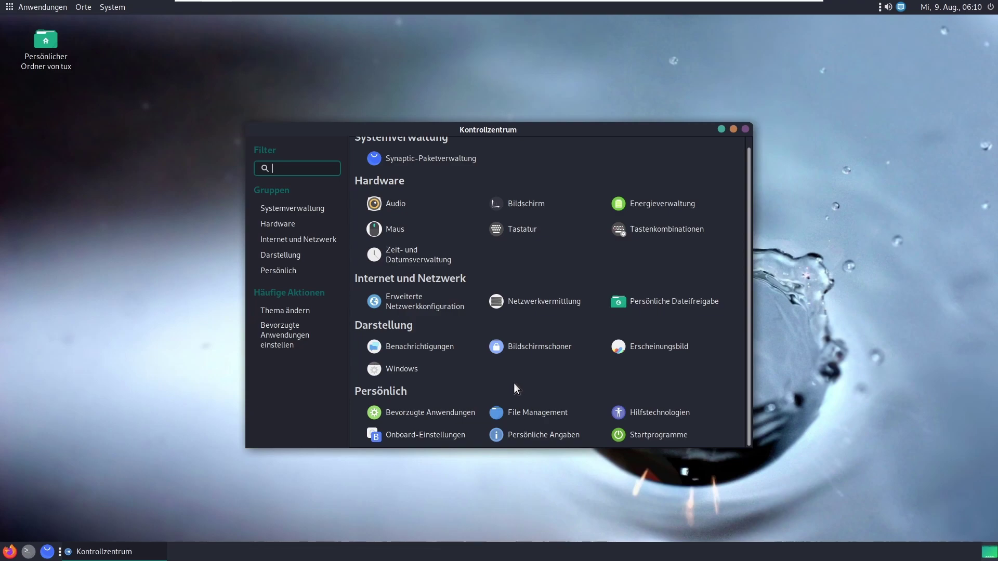
click(126, 9)
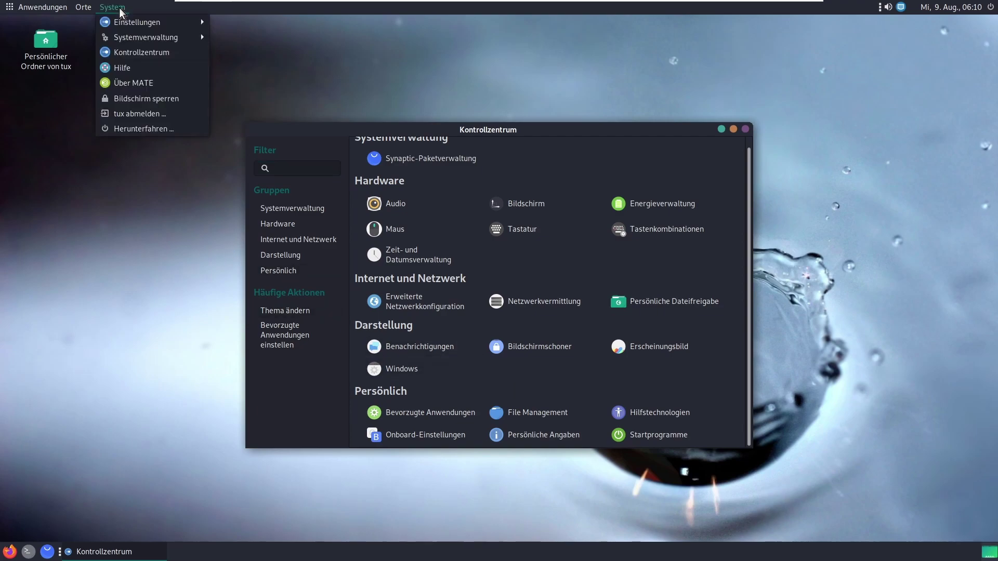
click(165, 97)
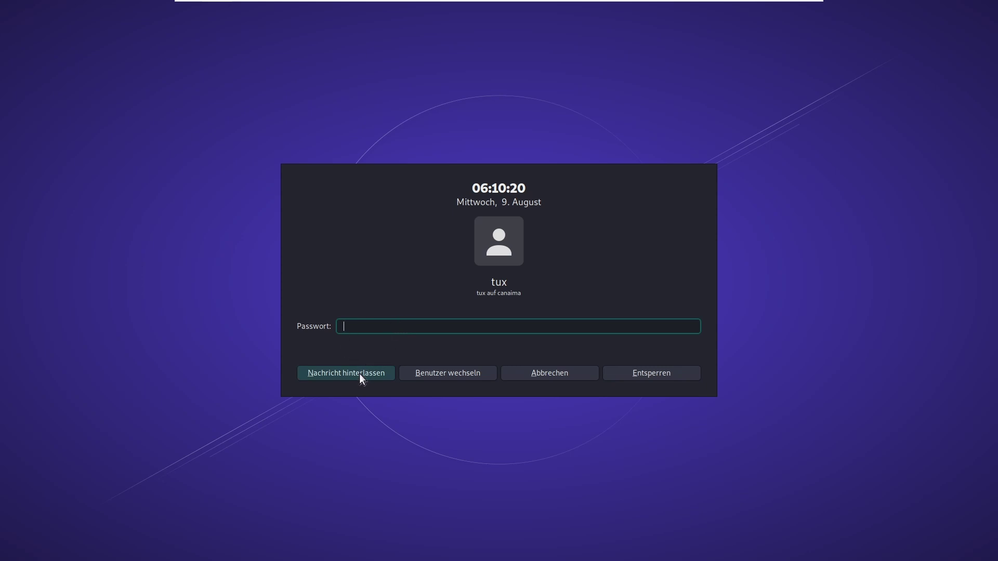
click(470, 375)
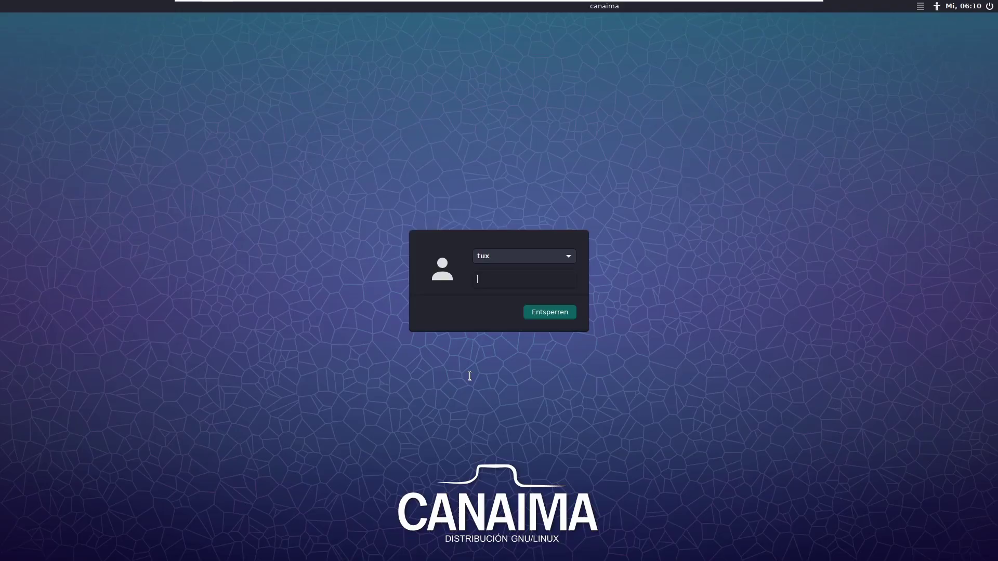
click(493, 251)
click(499, 270)
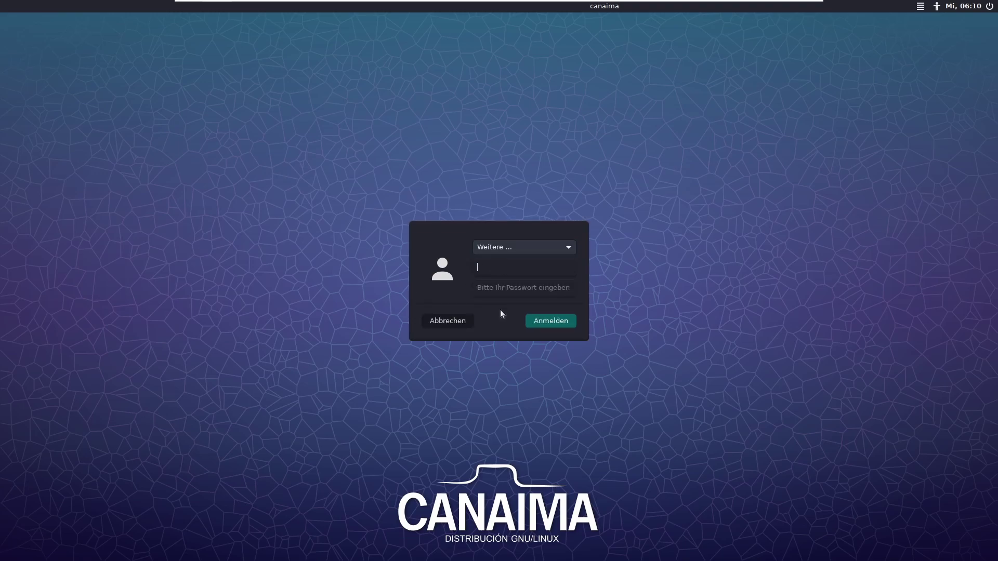
text(Test)
key(Tab)
key(Return)
text(•••••)
key(Return)
click(522, 242)
click(522, 230)
text(•)
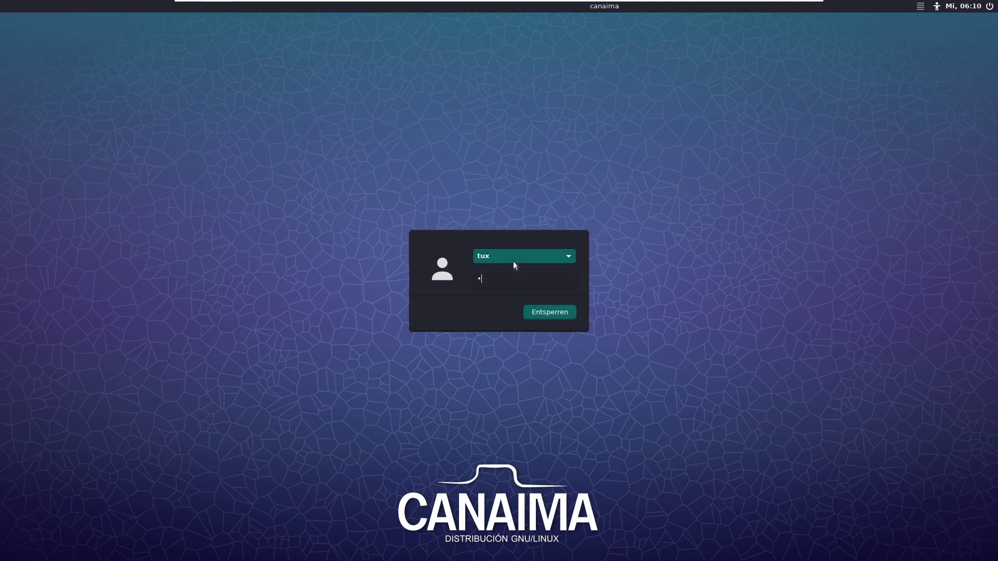
key(Return)
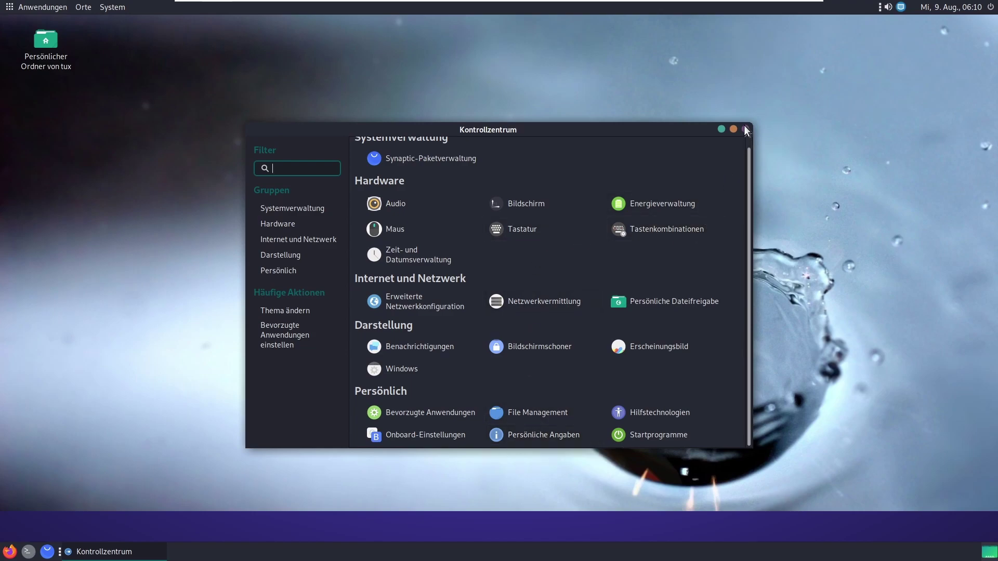
Step: Move the Control Center window and briefly open and close Startprogramme
drag(681, 126, 666, 97)
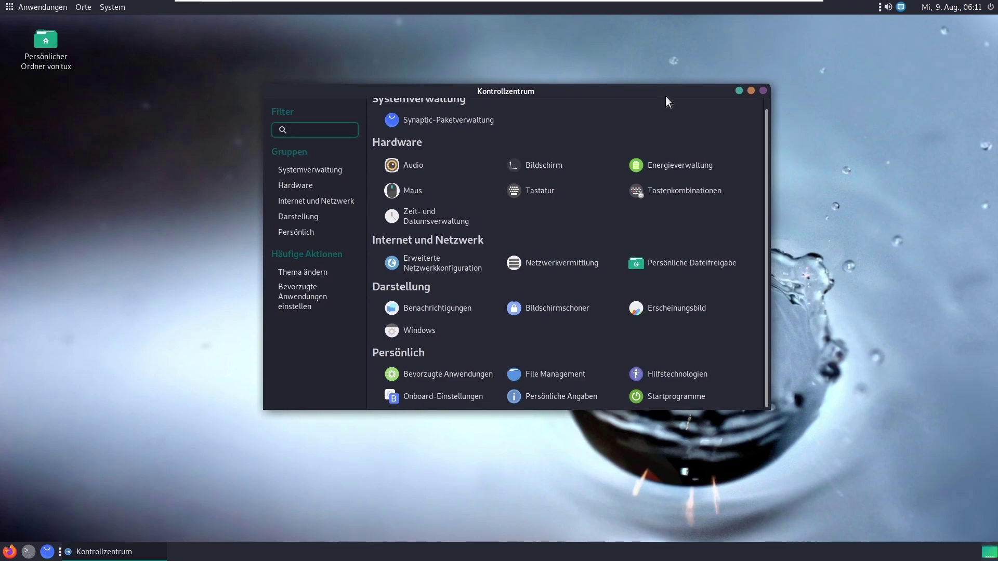
click(658, 402)
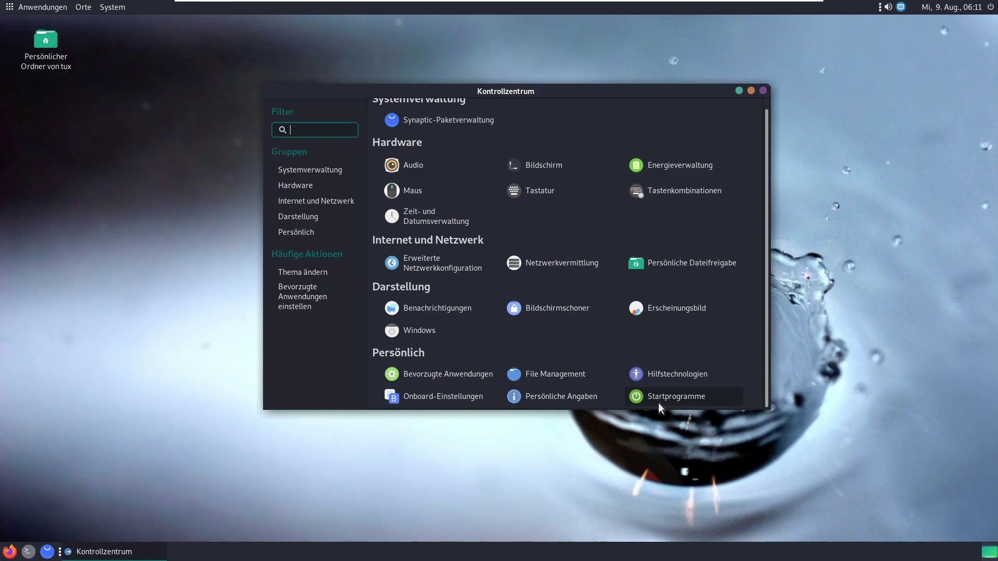
click(576, 372)
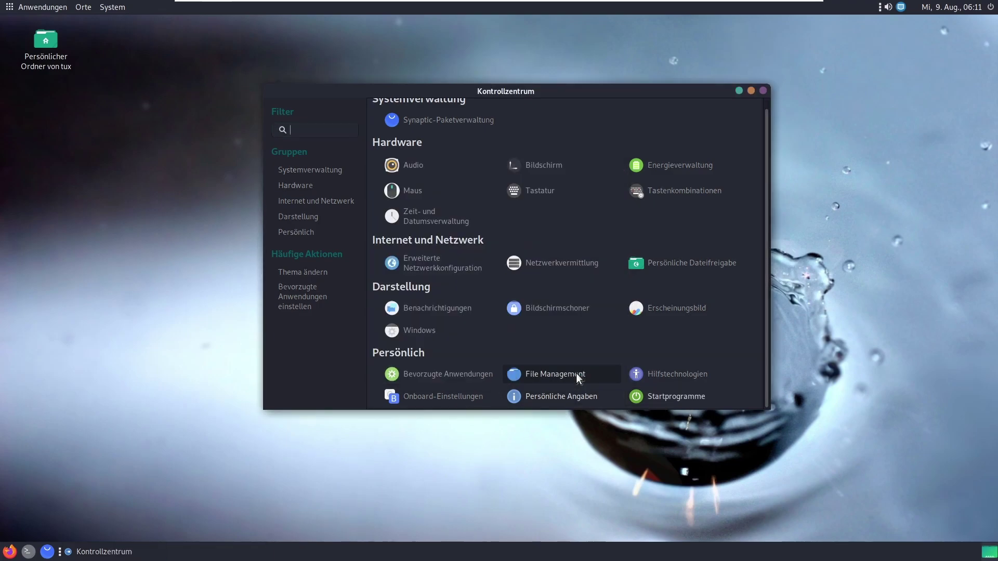
Step: Review the Bevorzugte Anwendungen tabs, keeping Atril as the document viewer, then close it
click(462, 374)
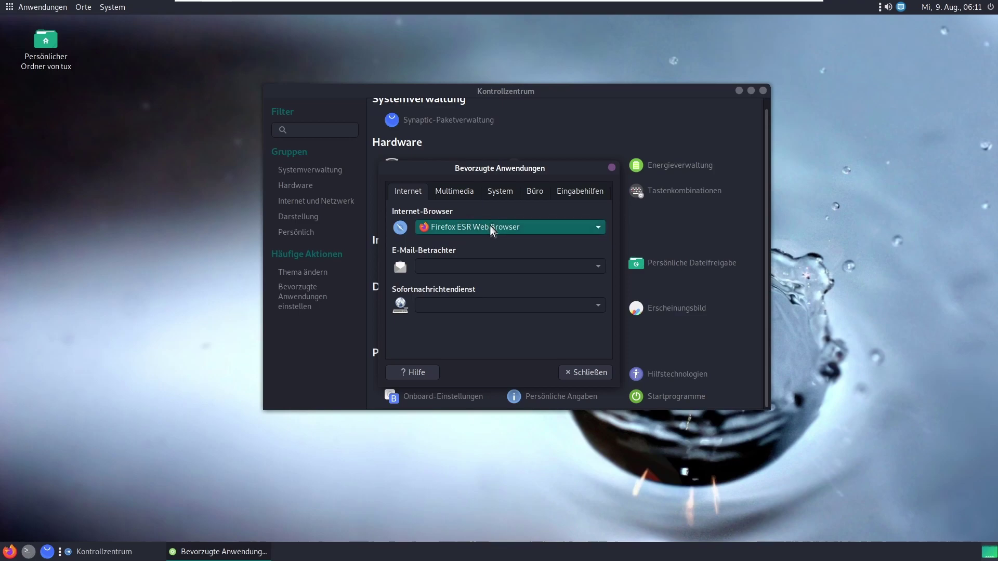
click(453, 191)
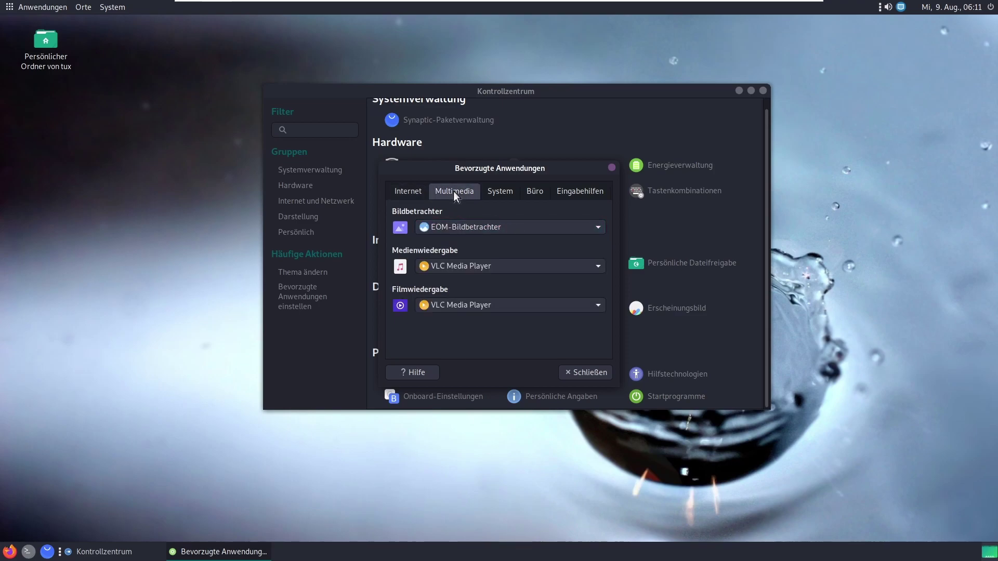
click(489, 189)
click(544, 193)
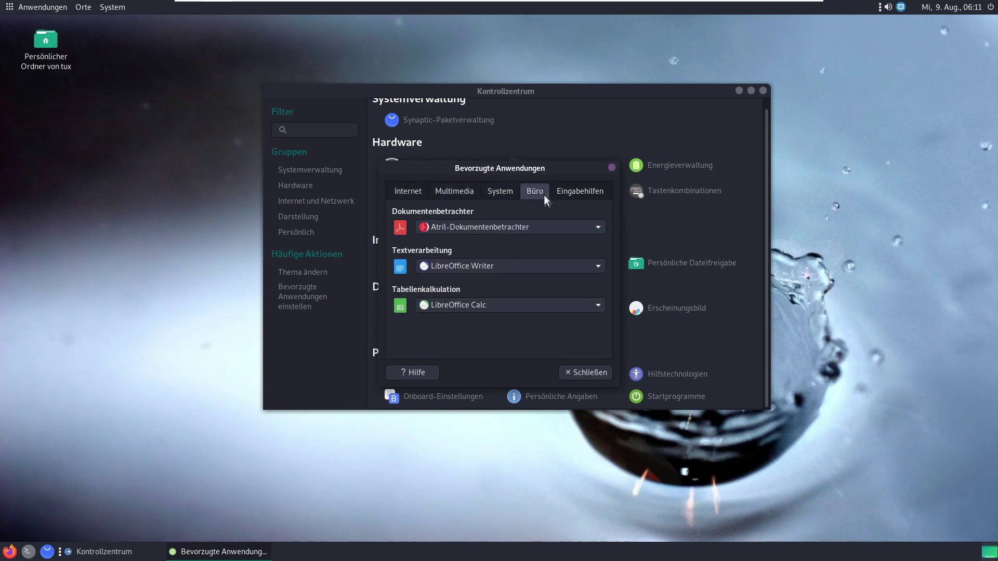
click(520, 228)
click(531, 229)
click(594, 190)
click(611, 167)
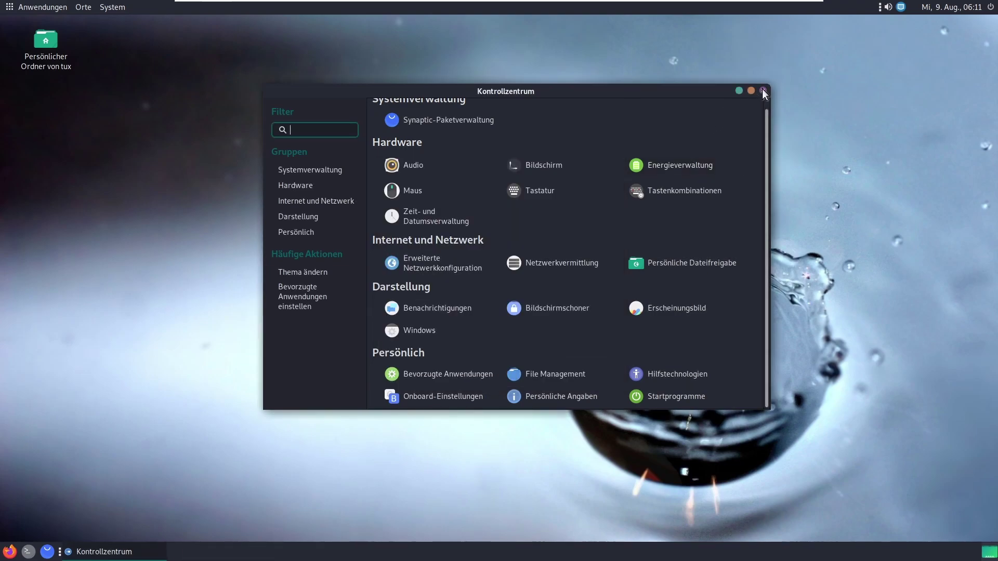
Step: Review the Energieverwaltung mains-power and general settings, then close the Control Center
click(671, 163)
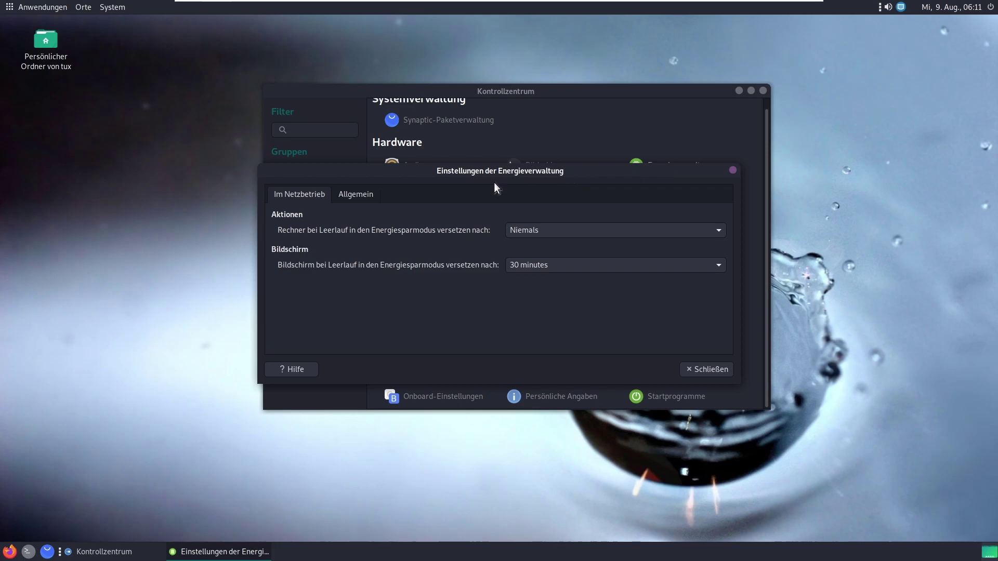
click(350, 192)
click(314, 191)
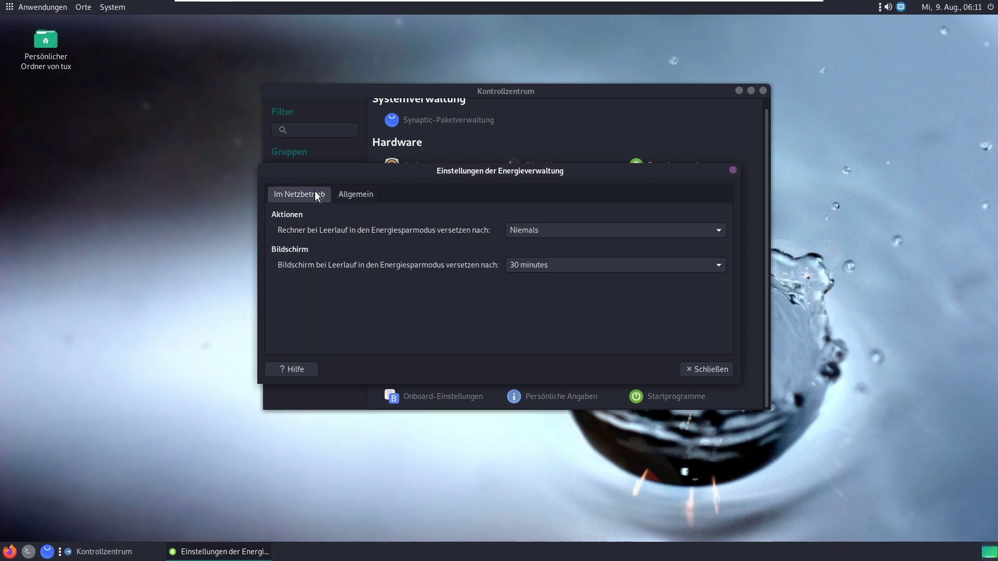
click(696, 369)
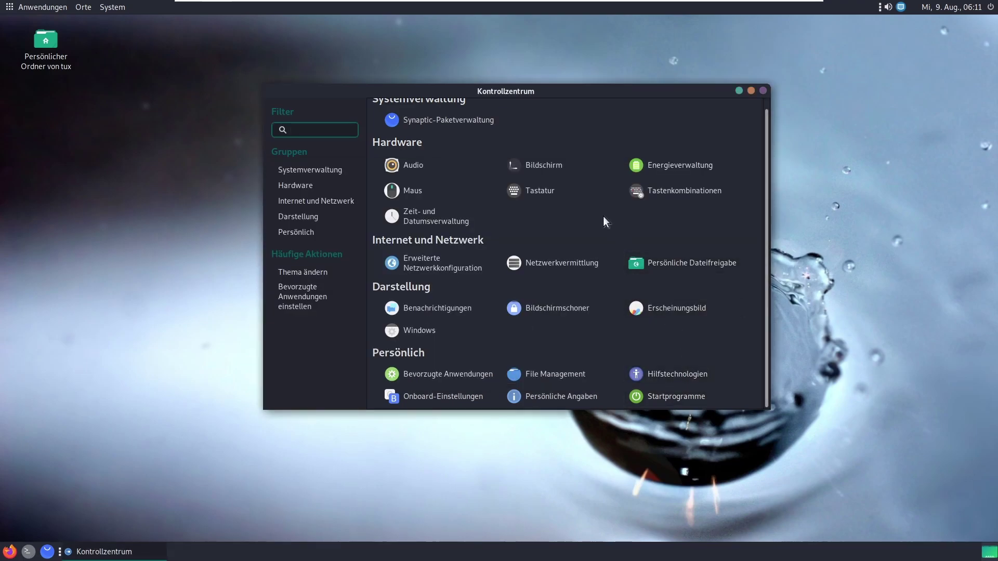
click(306, 217)
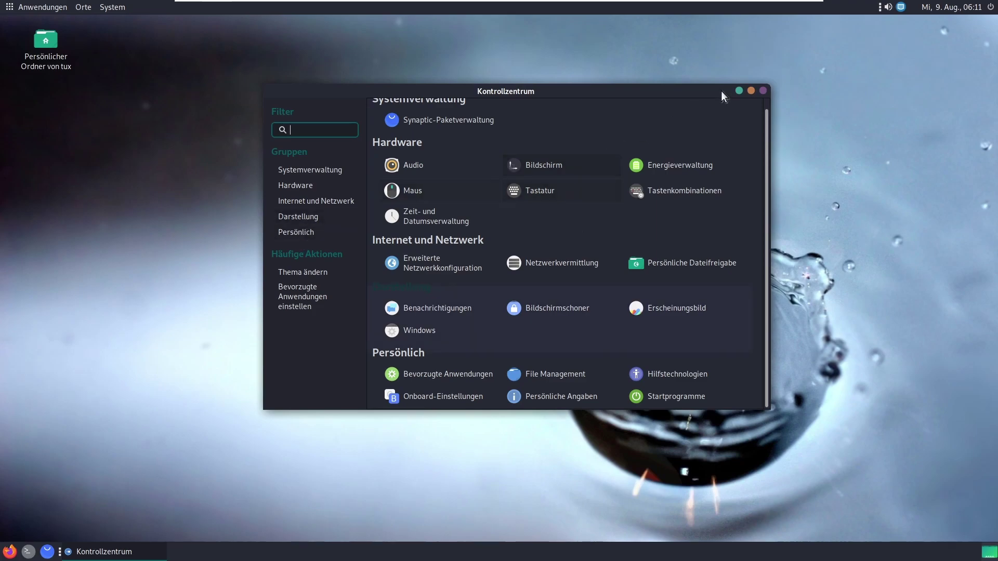
click(761, 91)
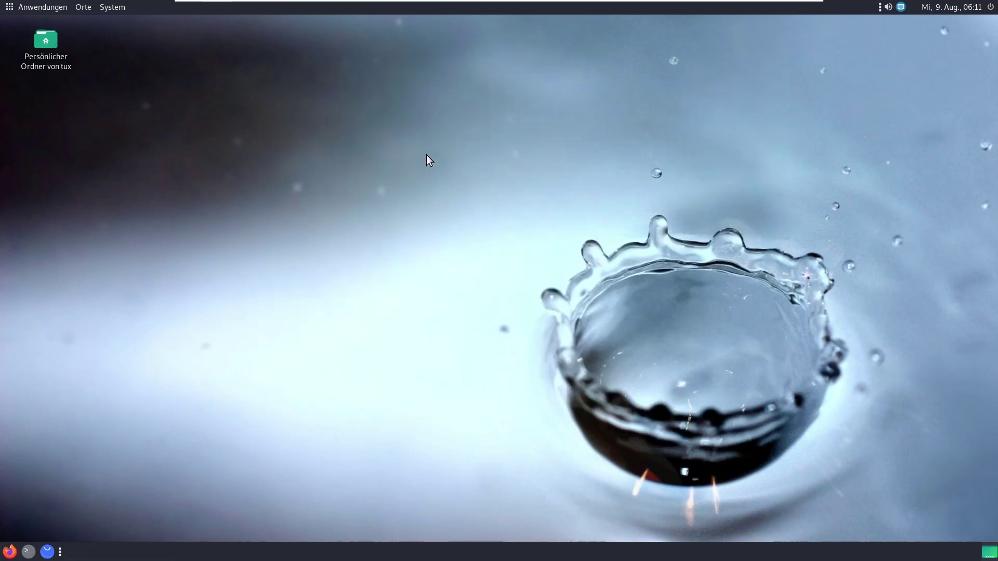